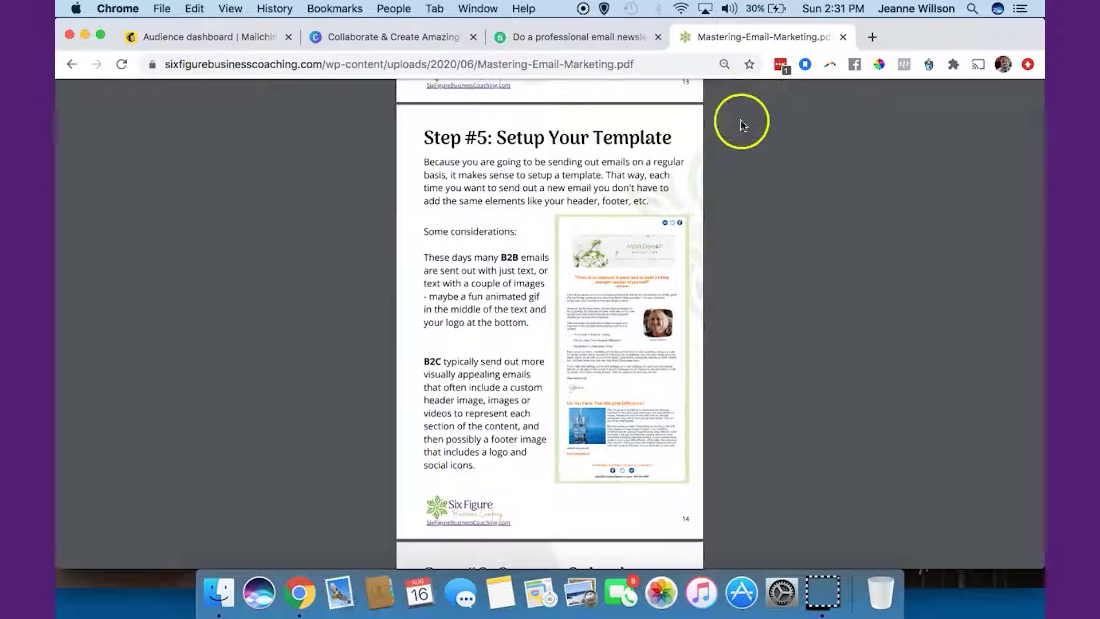
# Review the Step #5 template guidelines and sample newsletter in the PDF, plus the newsletter template example on Fiverr
pyautogui.scroll(5, 626, 318)
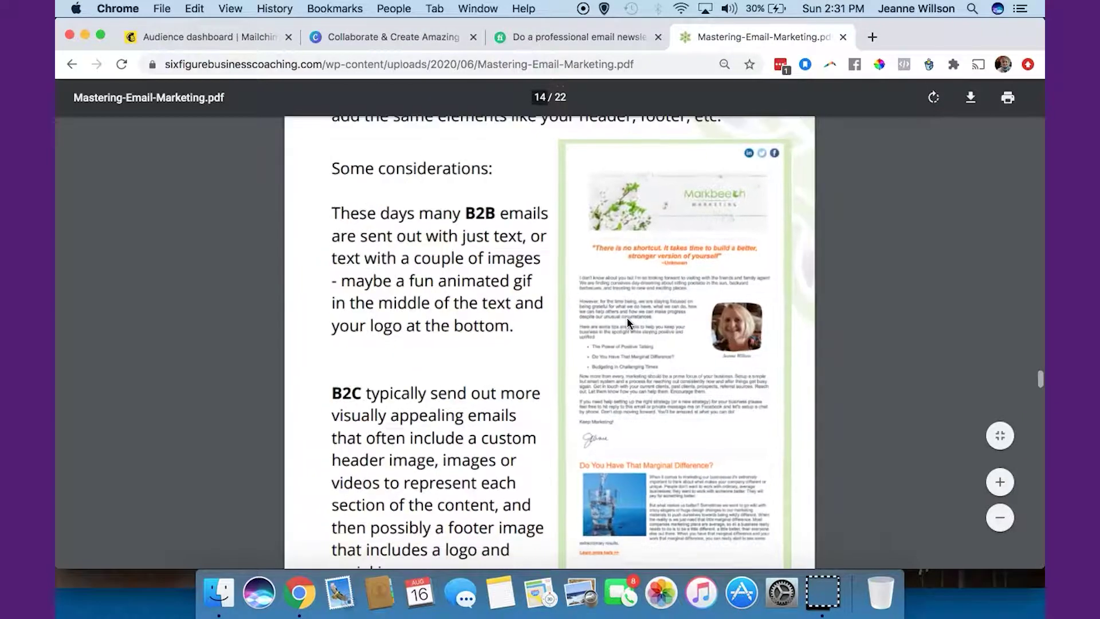
pyautogui.scroll(-2, 638, 397)
pyautogui.scroll(1, 640, 405)
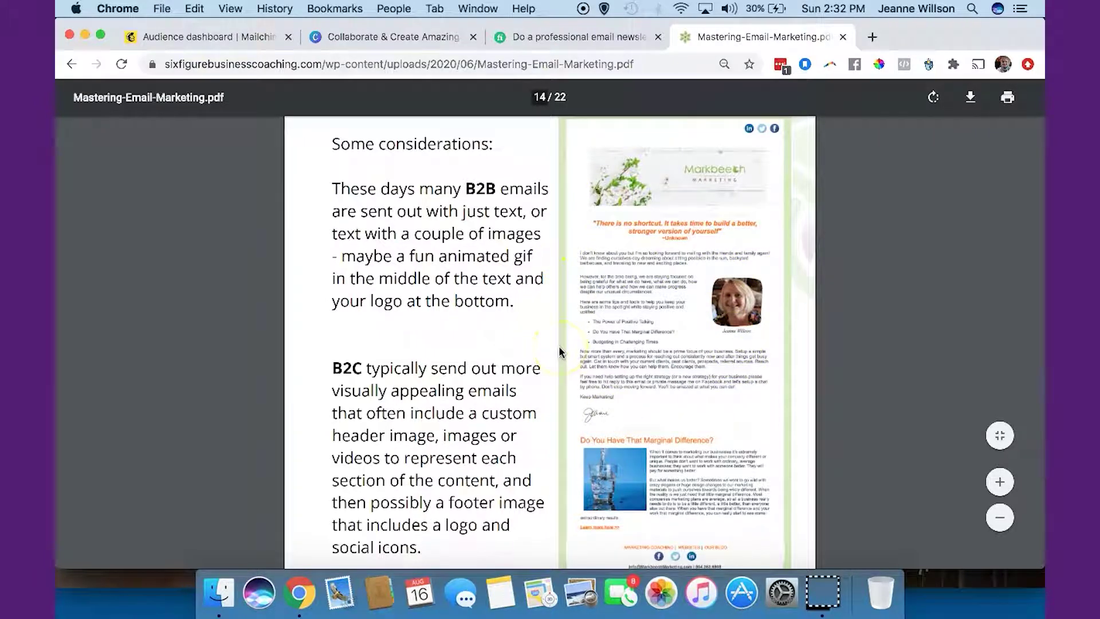
pyautogui.scroll(-3, 737, 309)
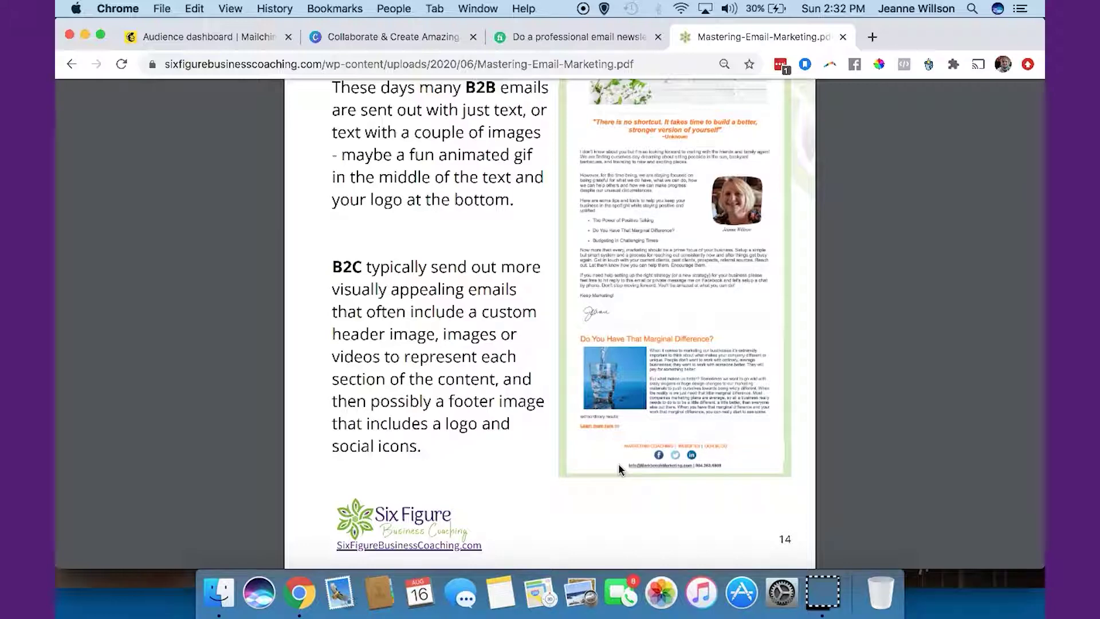
pyautogui.click(559, 36)
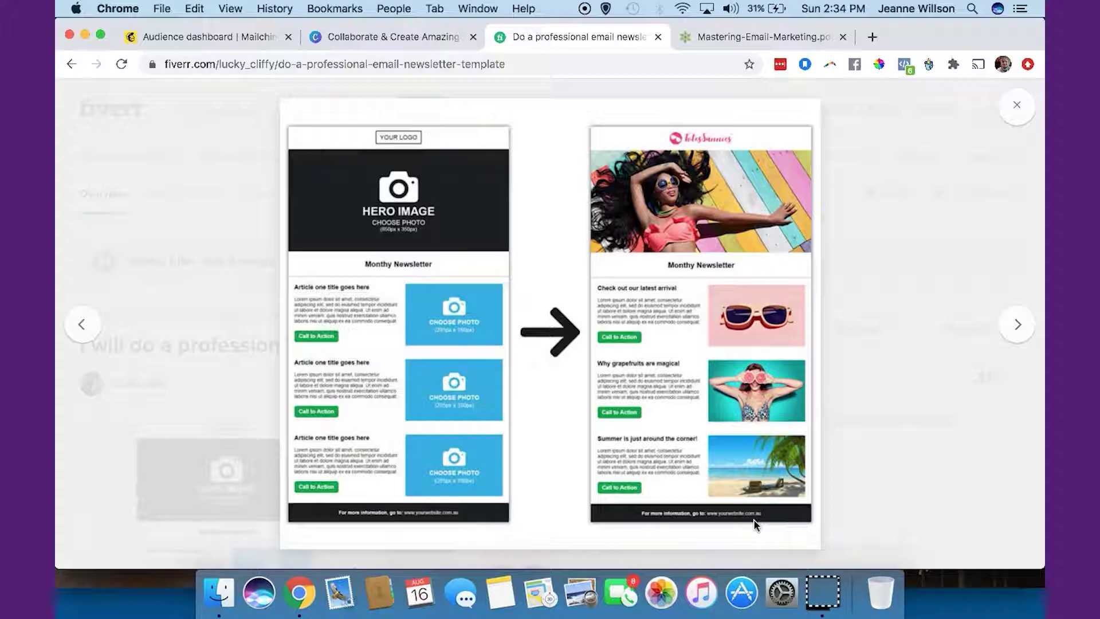
# Switch to Mailchimp and start creating a new email template
pyautogui.click(228, 38)
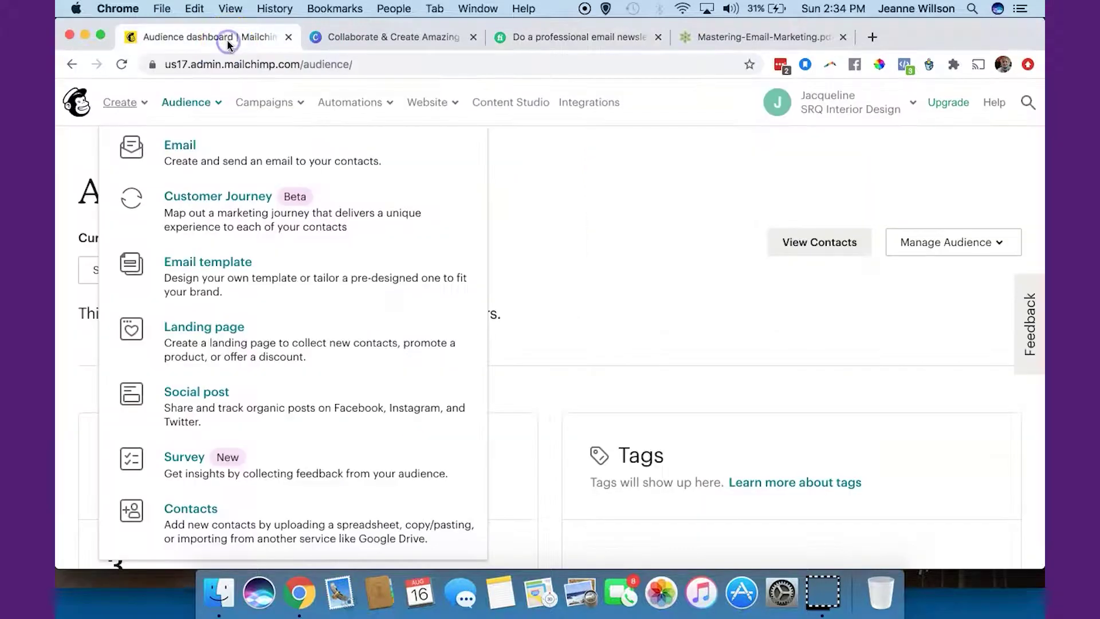
pyautogui.click(358, 37)
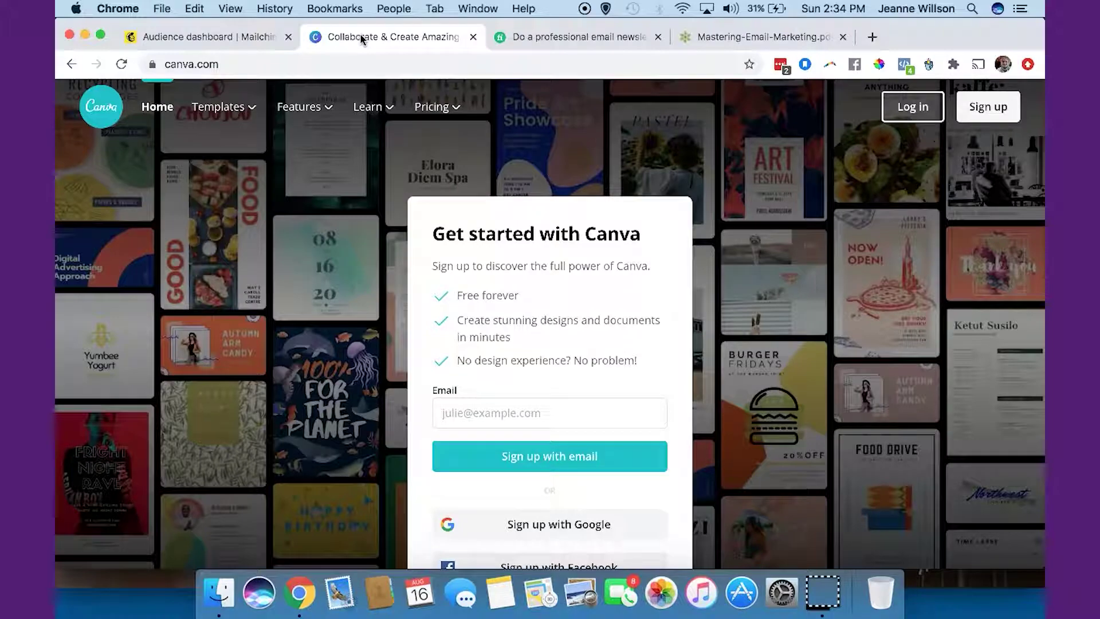
pyautogui.click(245, 37)
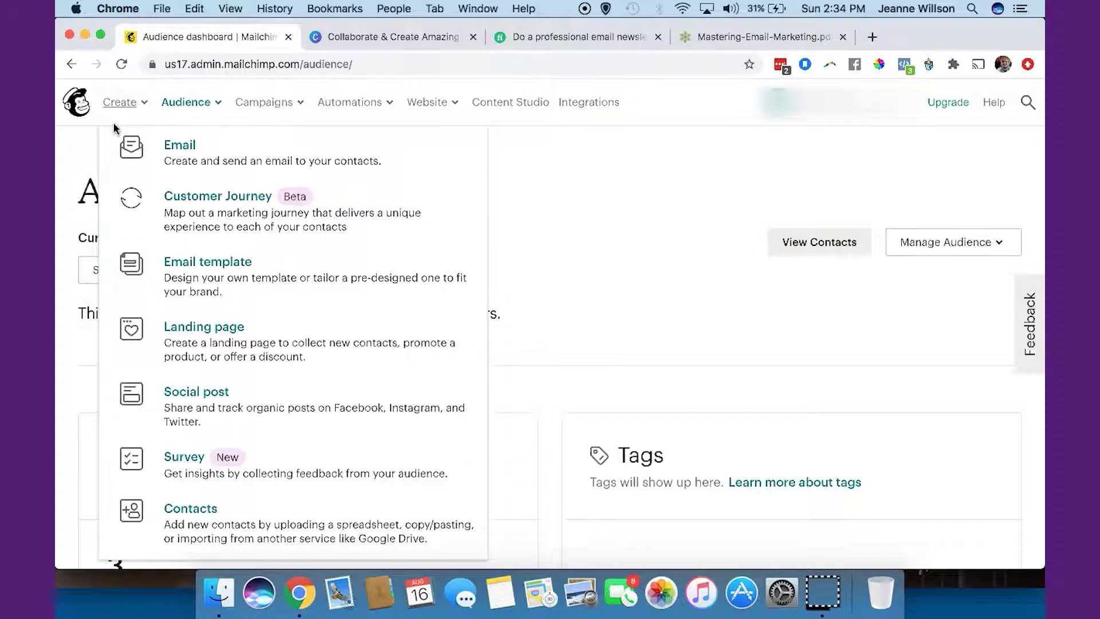
pyautogui.click(135, 108)
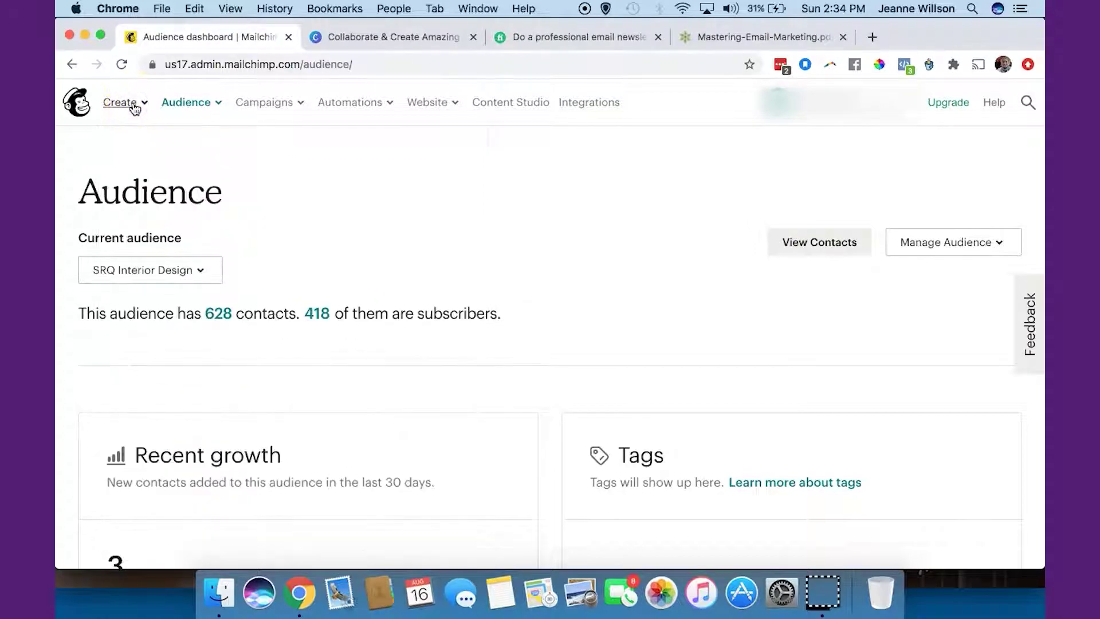
pyautogui.click(135, 108)
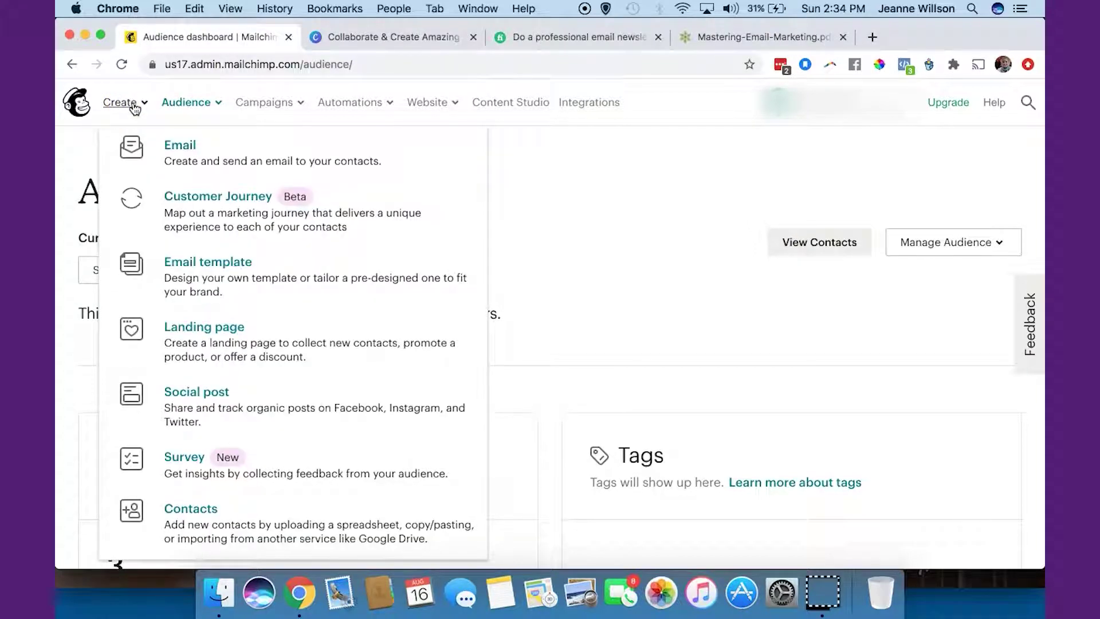
pyautogui.click(214, 290)
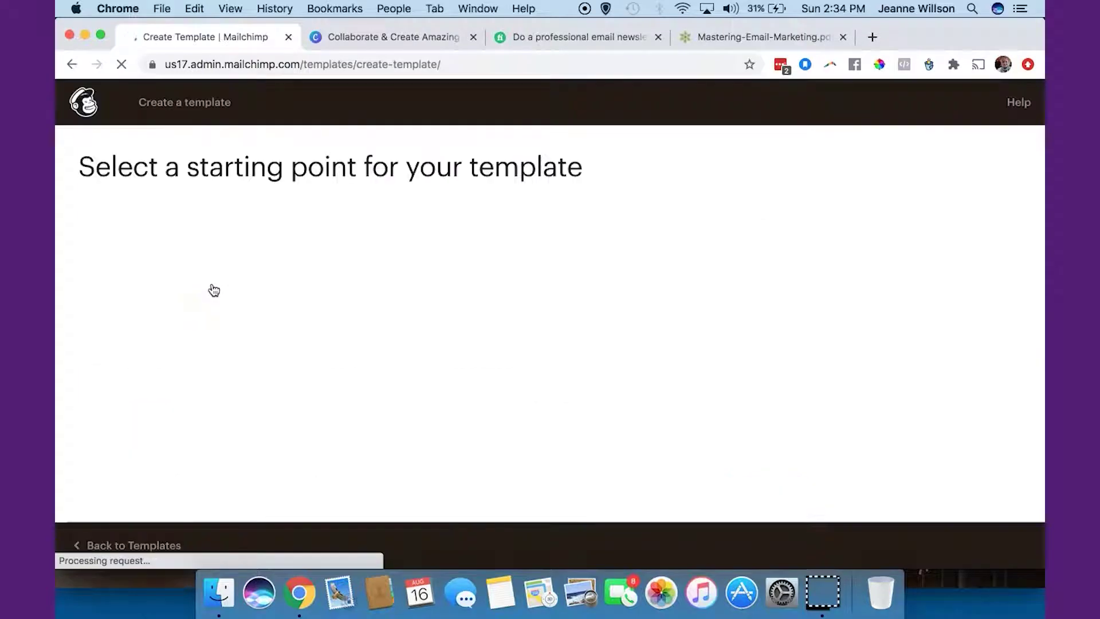
# Examine the available starting points for the template: featured layouts, themes and the code-your-own options
pyautogui.scroll(-5, 733, 292)
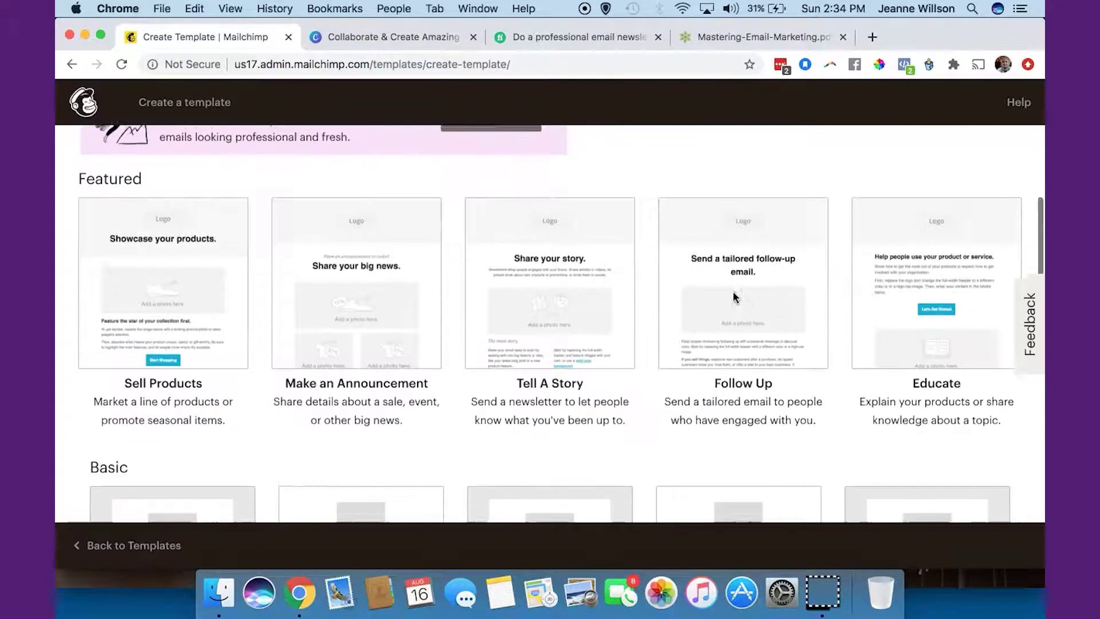
pyautogui.scroll(5, 406, 283)
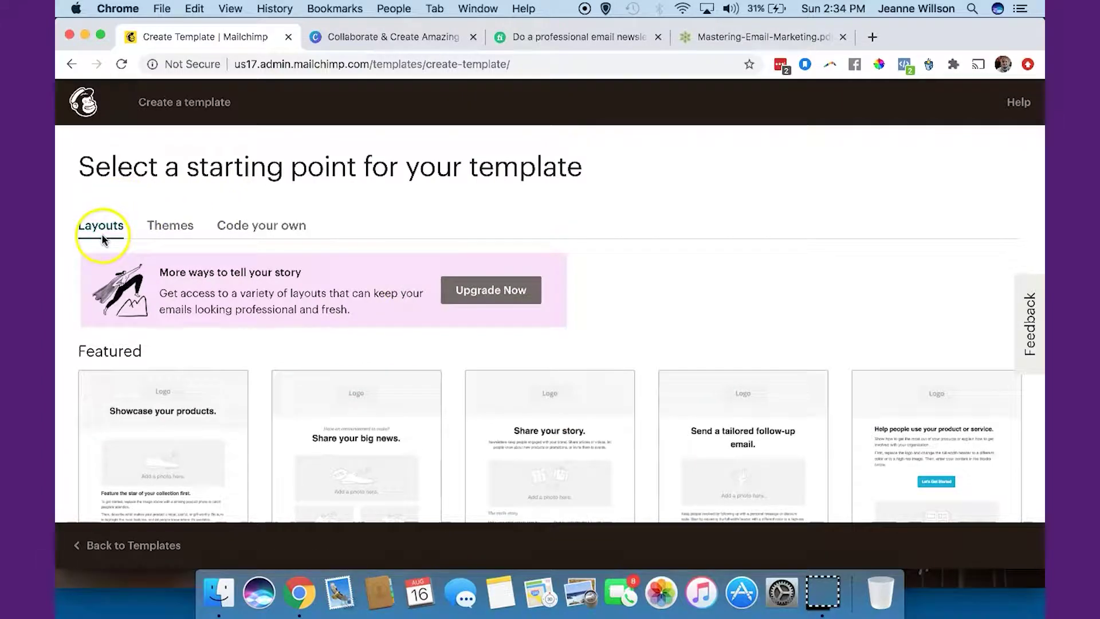
pyautogui.click(170, 229)
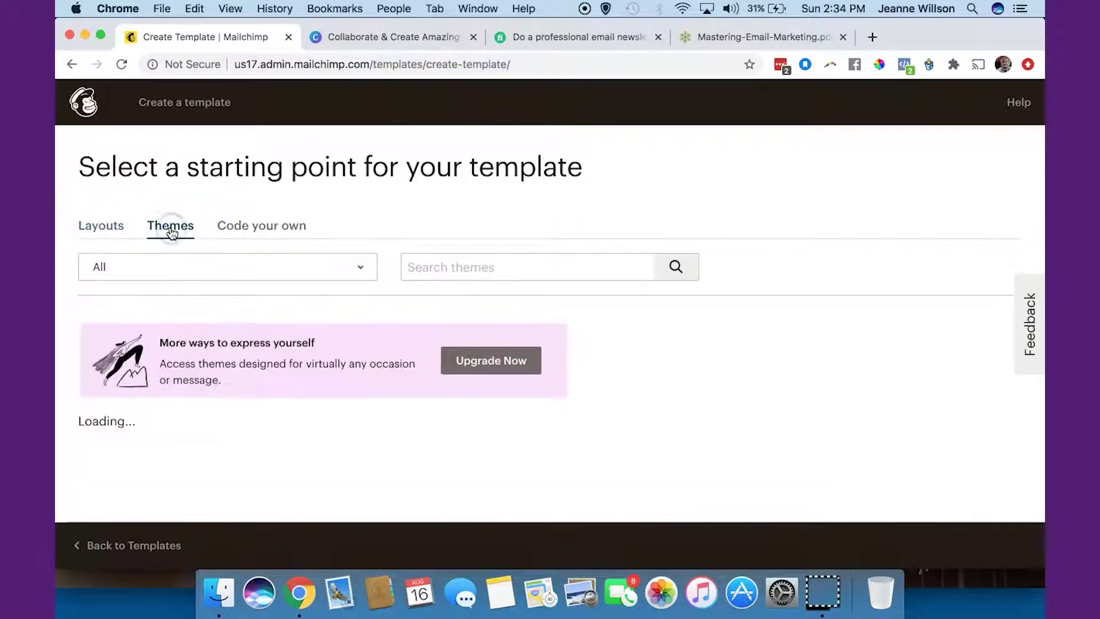
pyautogui.scroll(-3, 235, 304)
pyautogui.scroll(-3, 235, 306)
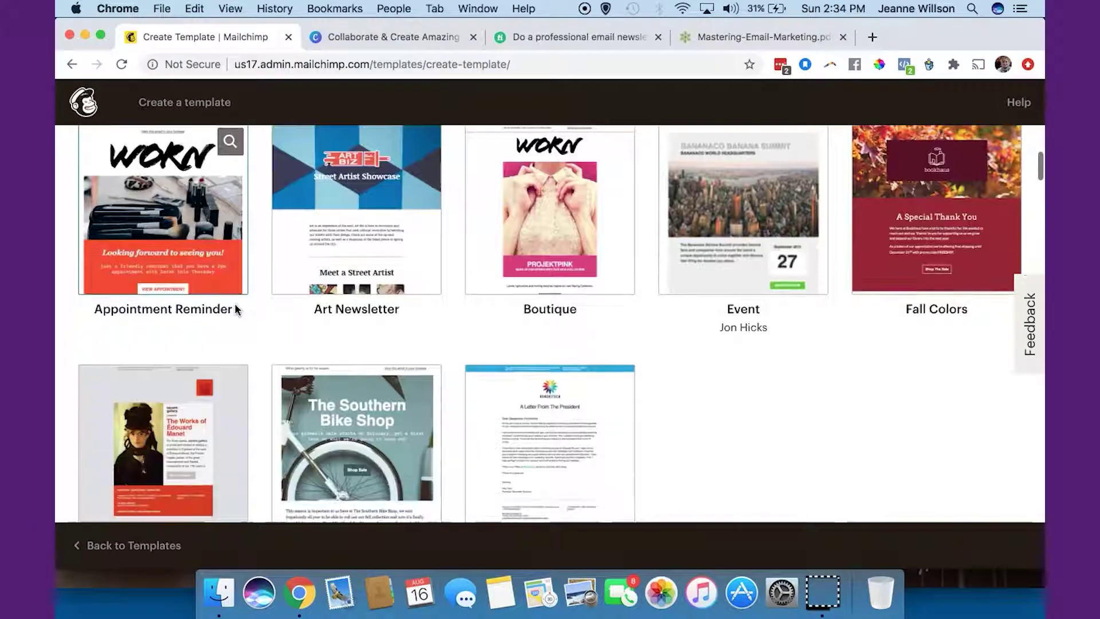
pyautogui.scroll(6, 234, 307)
pyautogui.click(291, 161)
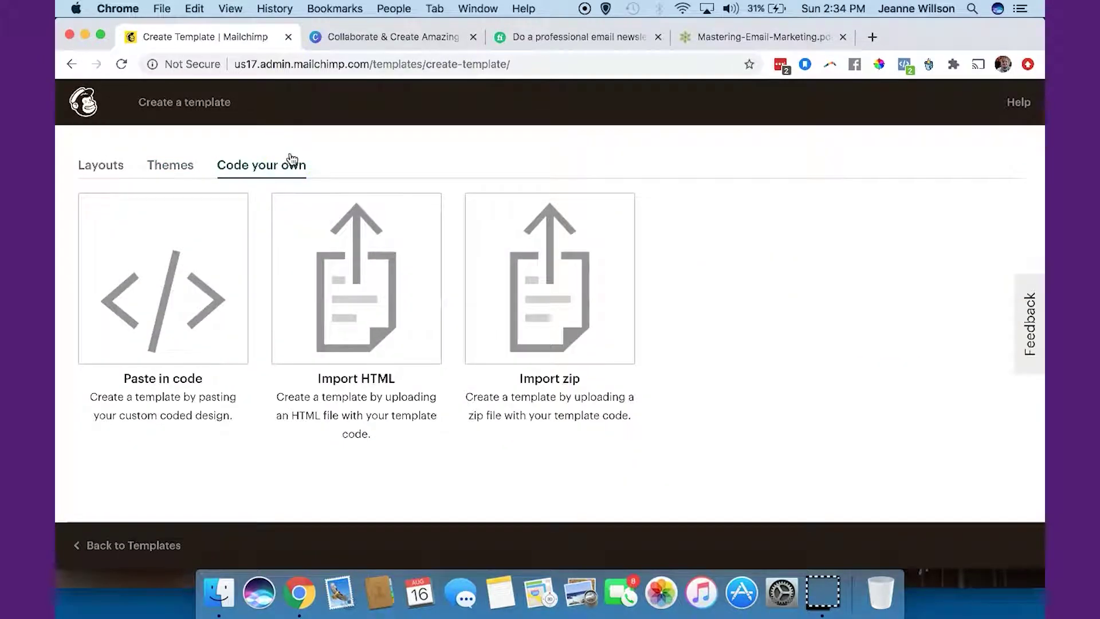
# Start the template from the first single-column layout in the Basic group of layouts
pyautogui.click(103, 172)
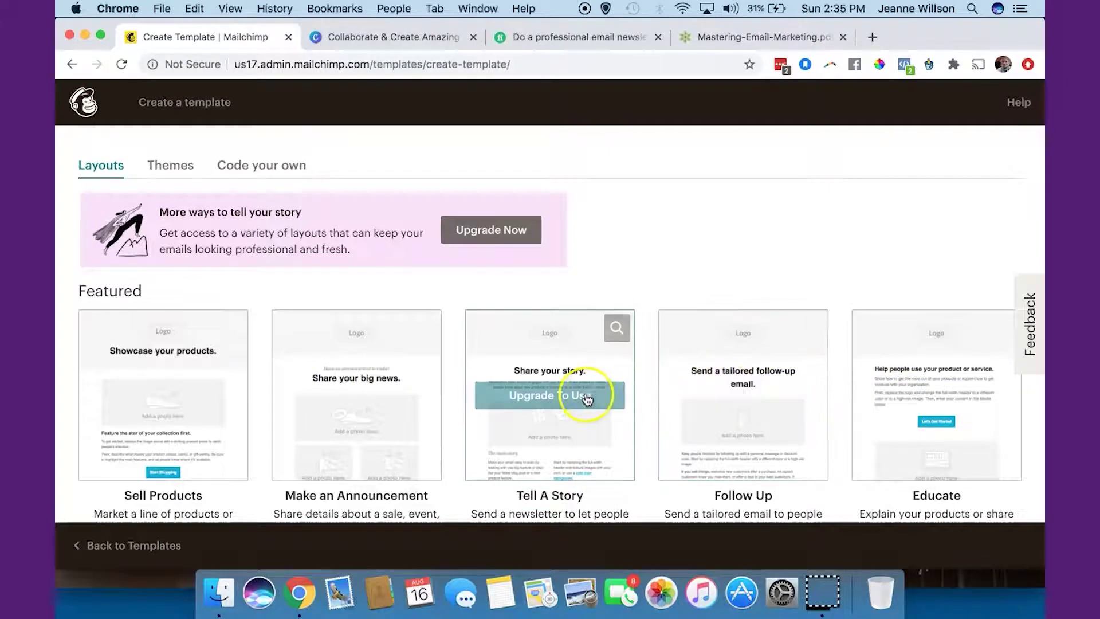
pyautogui.scroll(-5, 584, 395)
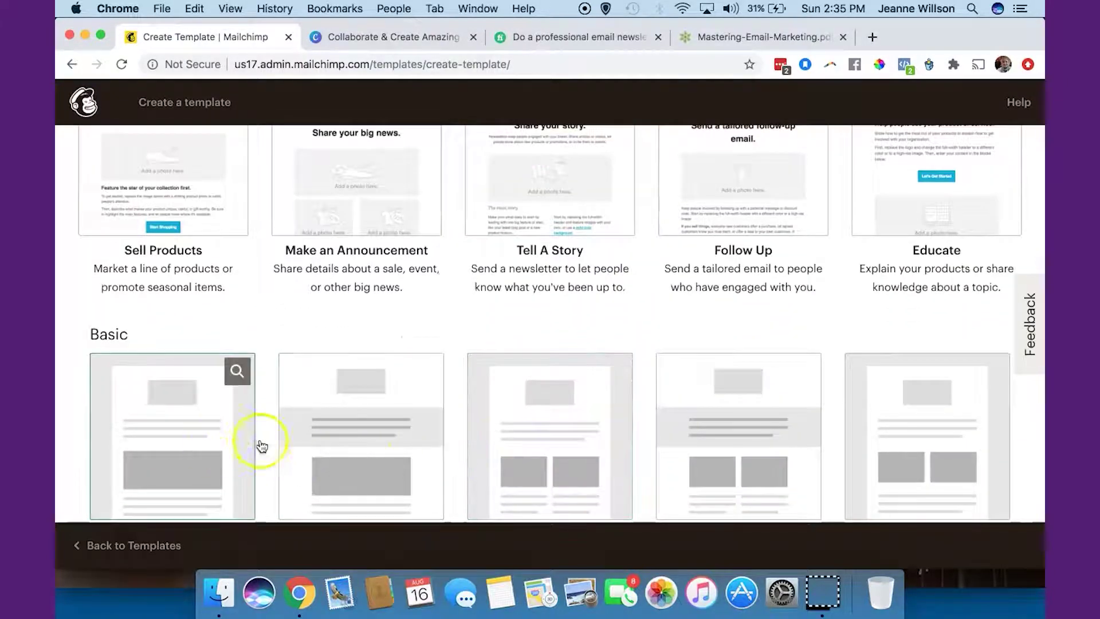
pyautogui.scroll(-1, 238, 434)
pyautogui.scroll(-2, 238, 436)
pyautogui.scroll(5, 239, 436)
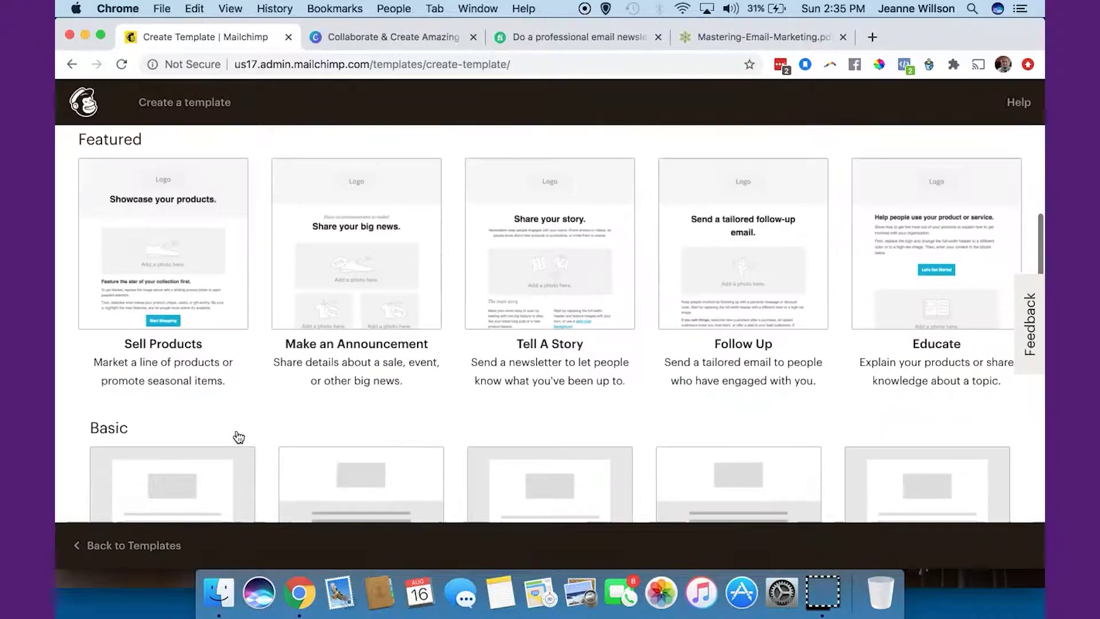
pyautogui.scroll(-5, 238, 436)
pyautogui.scroll(1, 238, 436)
pyautogui.click(191, 355)
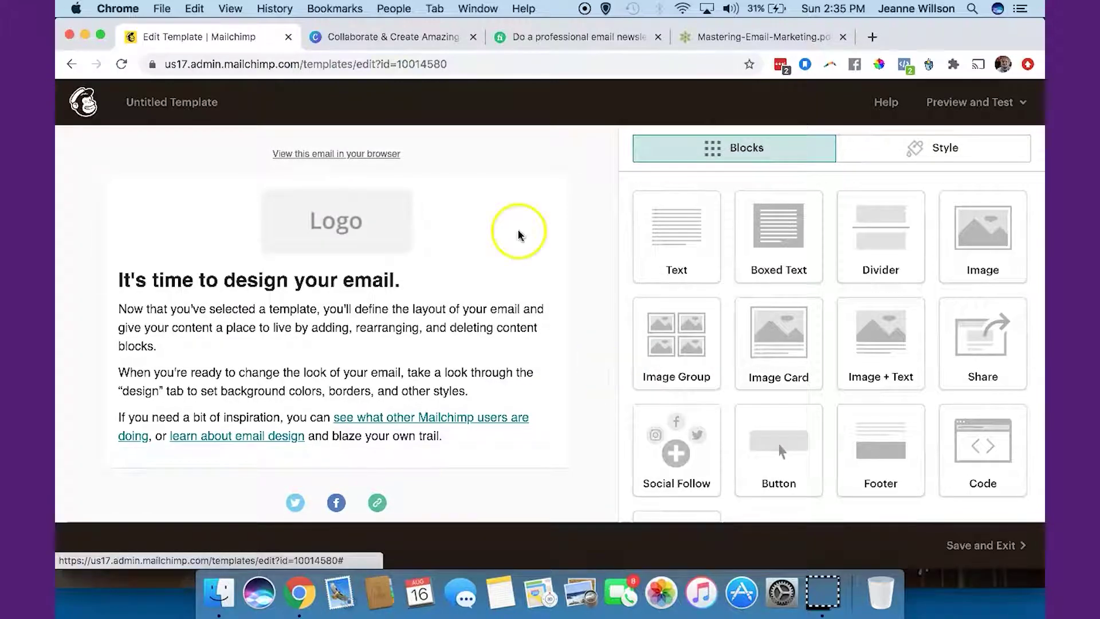
# Replace the logo placeholder in the email header by uploading SFBC logo.png from the logos folder
pyautogui.moveTo(408, 176)
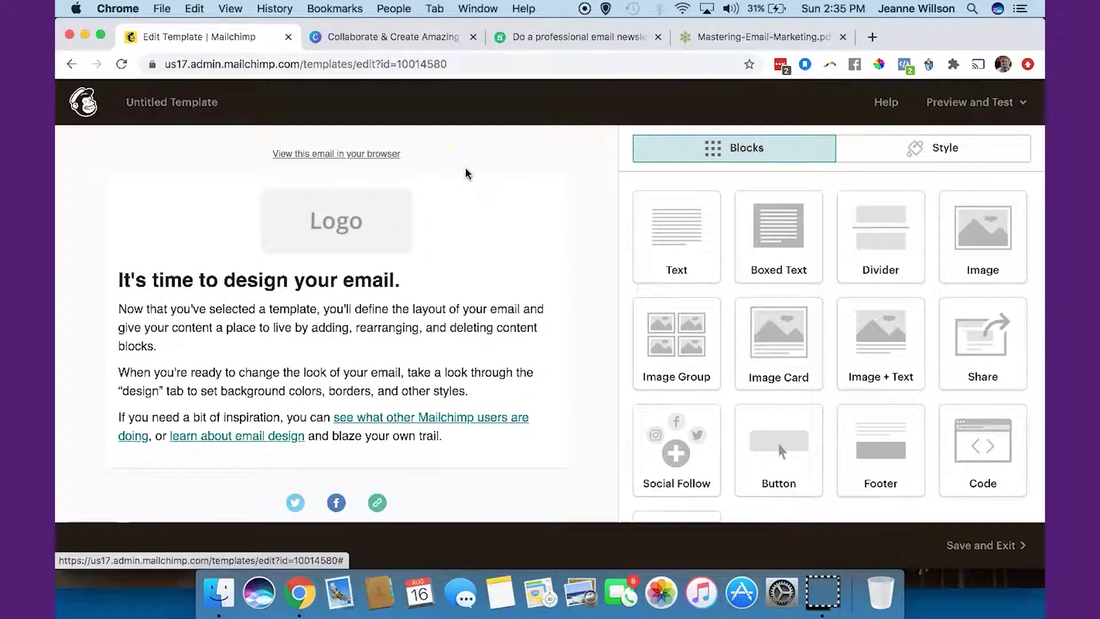
pyautogui.click(311, 229)
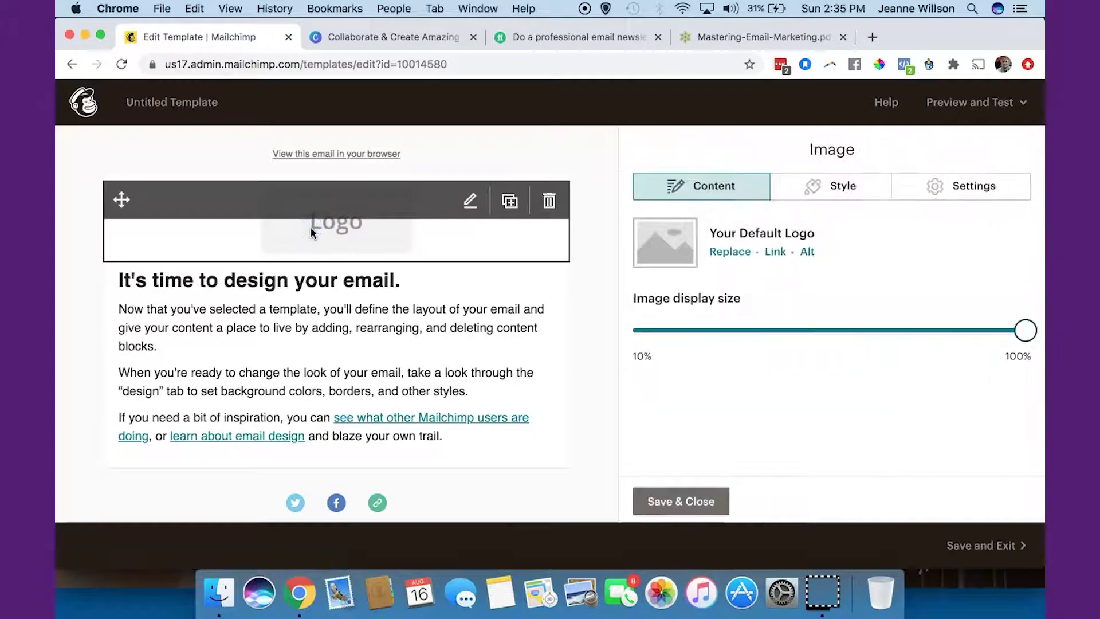
pyautogui.click(733, 257)
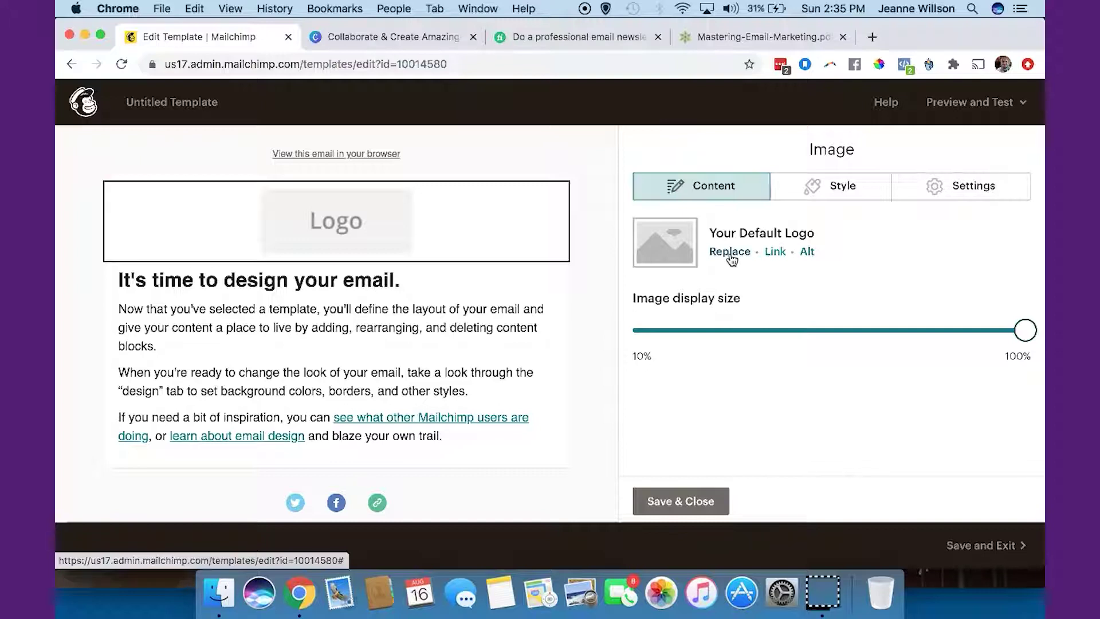
pyautogui.click(731, 253)
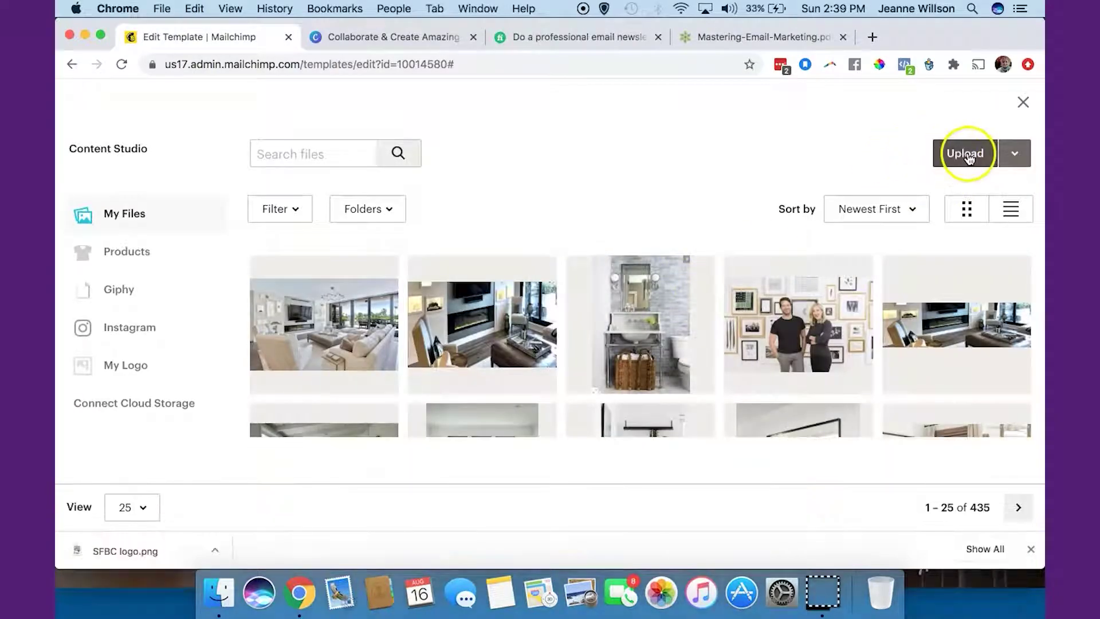
pyautogui.click(967, 158)
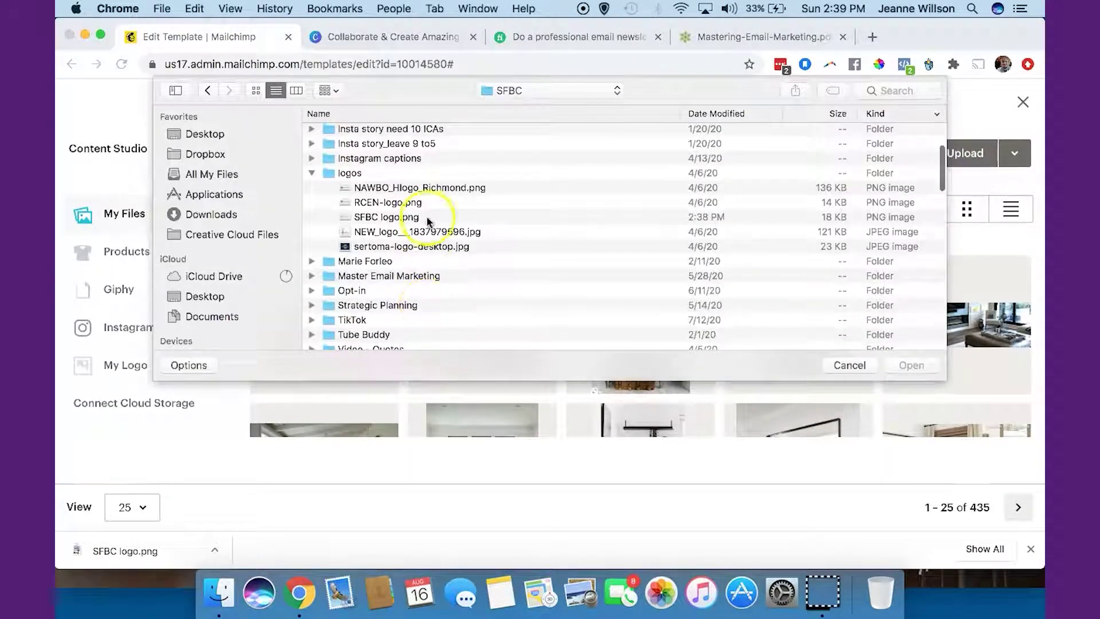
pyautogui.click(426, 218)
pyautogui.click(911, 364)
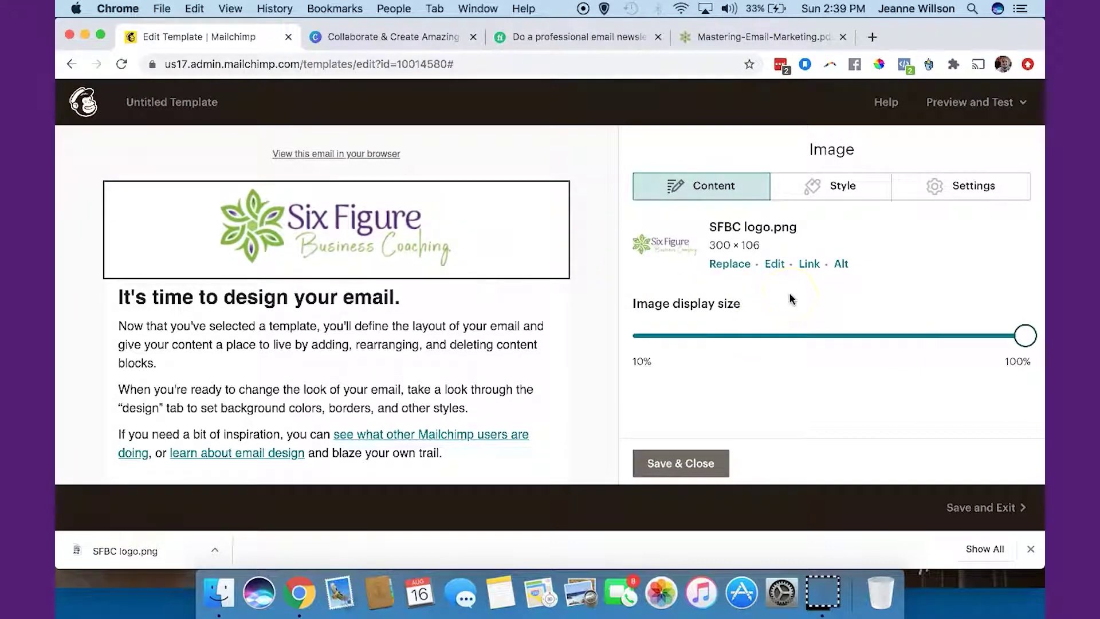
pyautogui.click(809, 264)
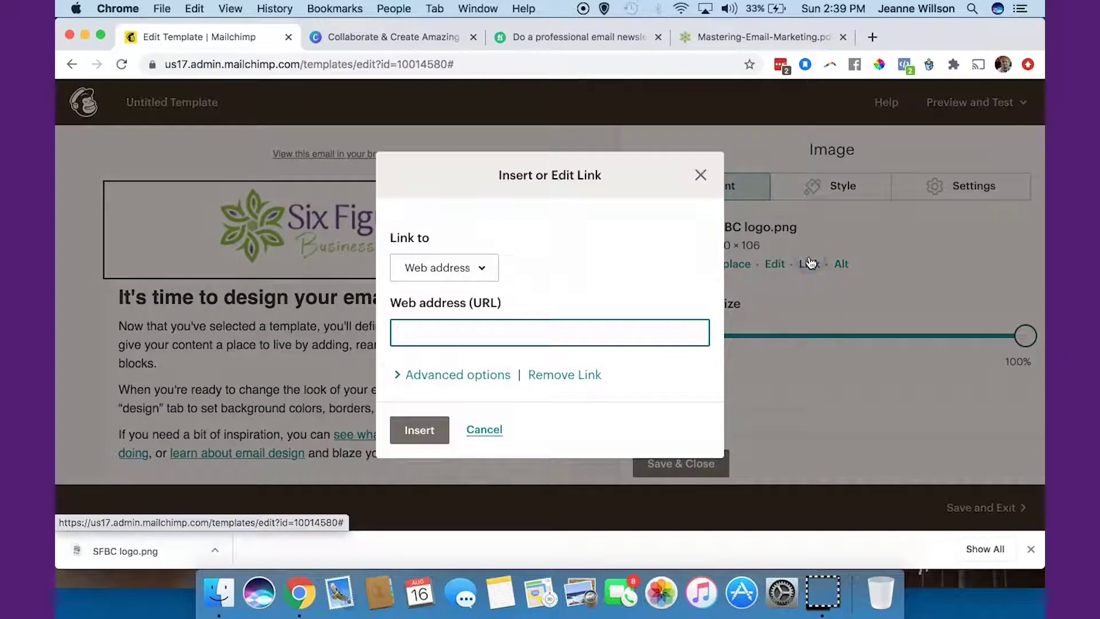
pyautogui.write('ht')
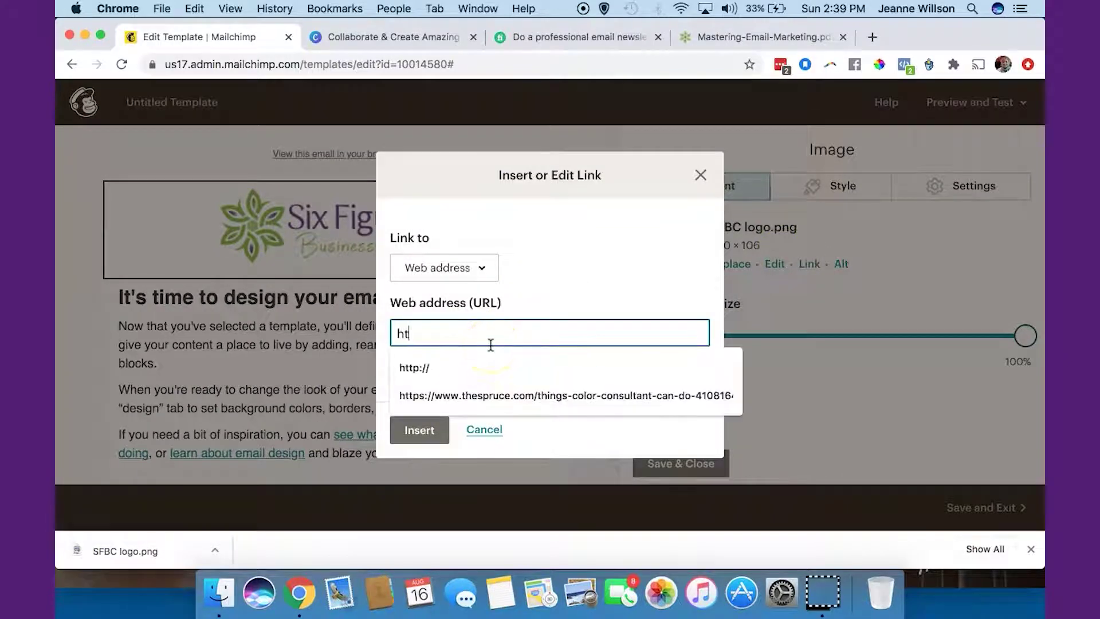
pyautogui.write('tps://sixfigurebusinesscoaching.com')
pyautogui.click(407, 431)
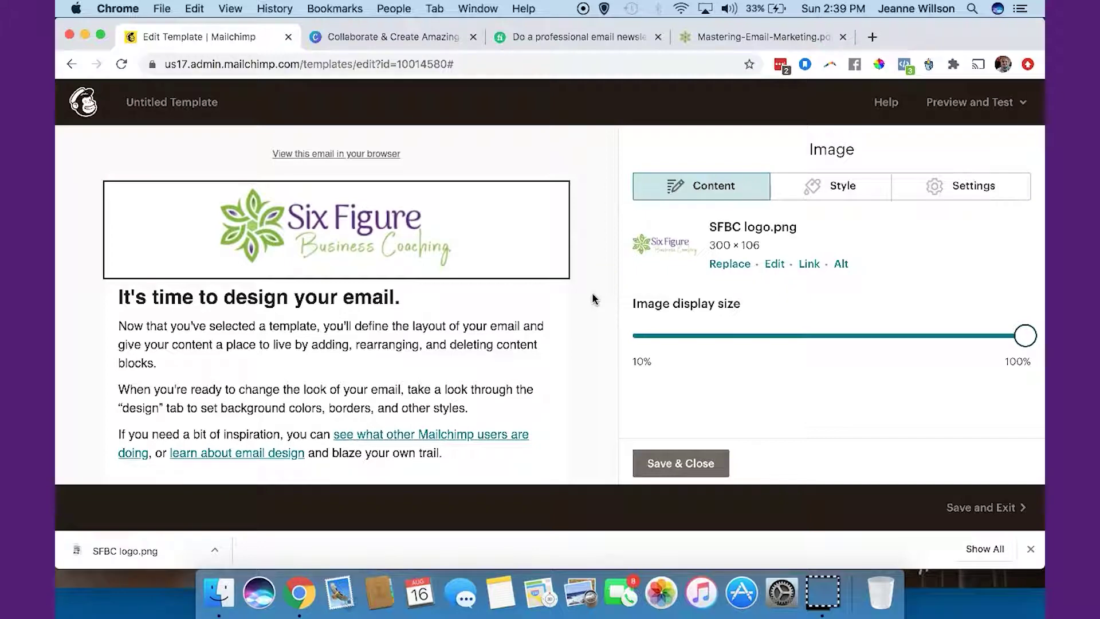
# Resize the header logo to a width of 200 with dimensions locked, then save the image and close its block
pyautogui.click(775, 264)
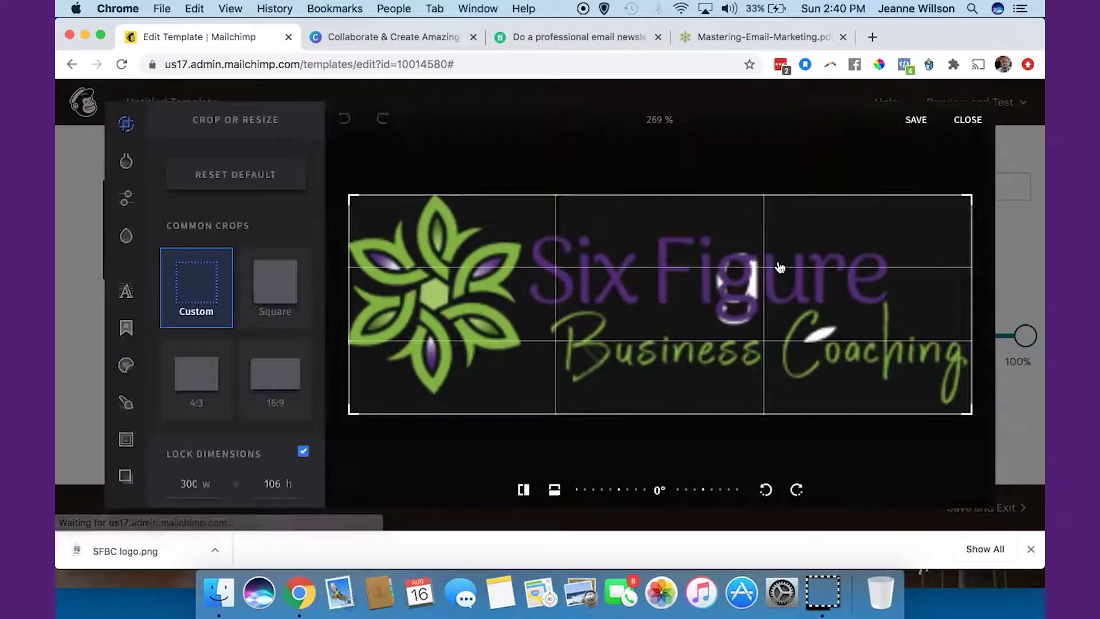
pyautogui.doubleClick(189, 483)
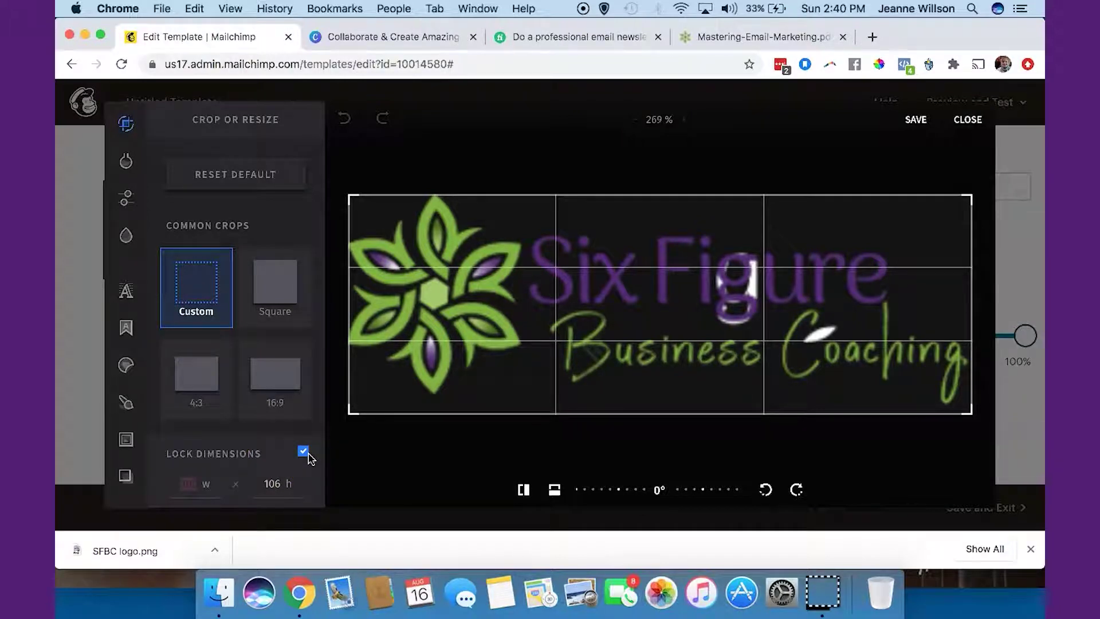
pyautogui.write('200')
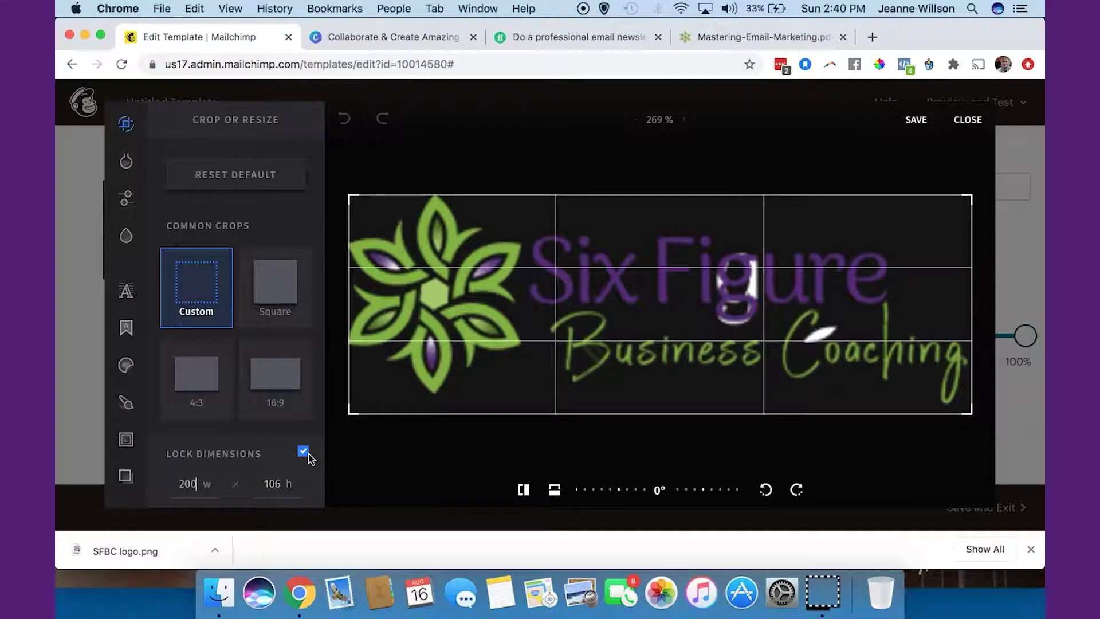
pyautogui.click(275, 494)
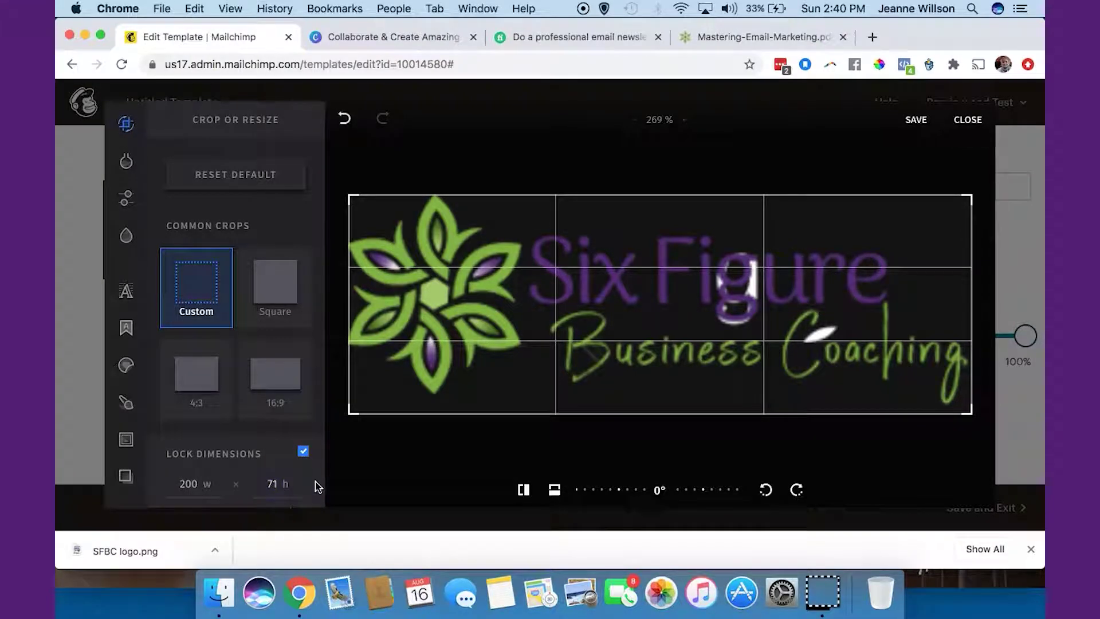
pyautogui.click(916, 121)
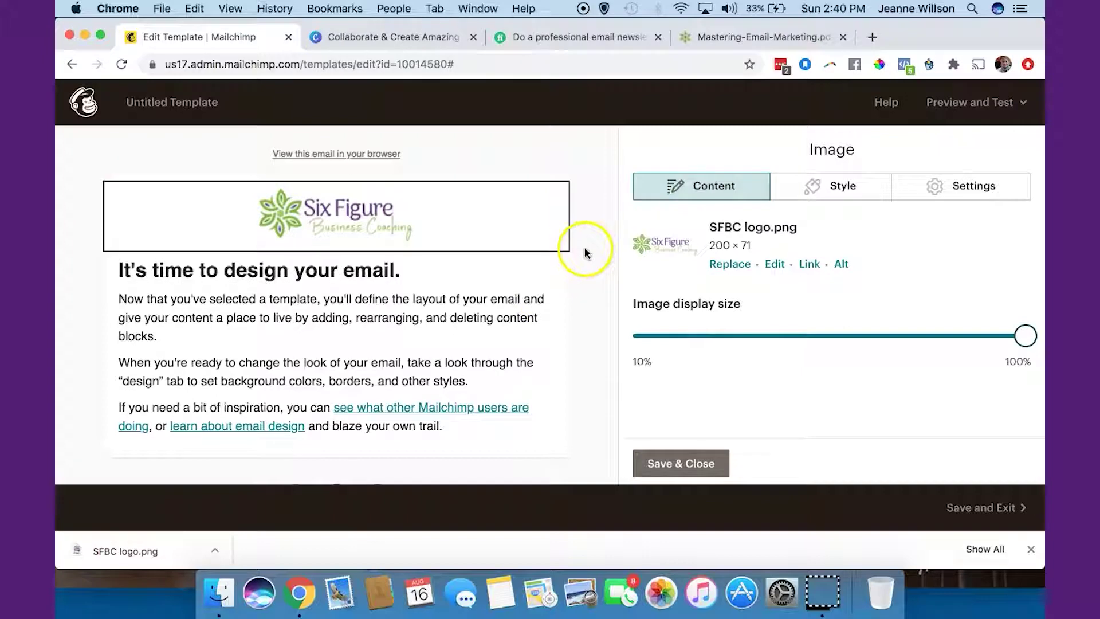
pyautogui.click(672, 467)
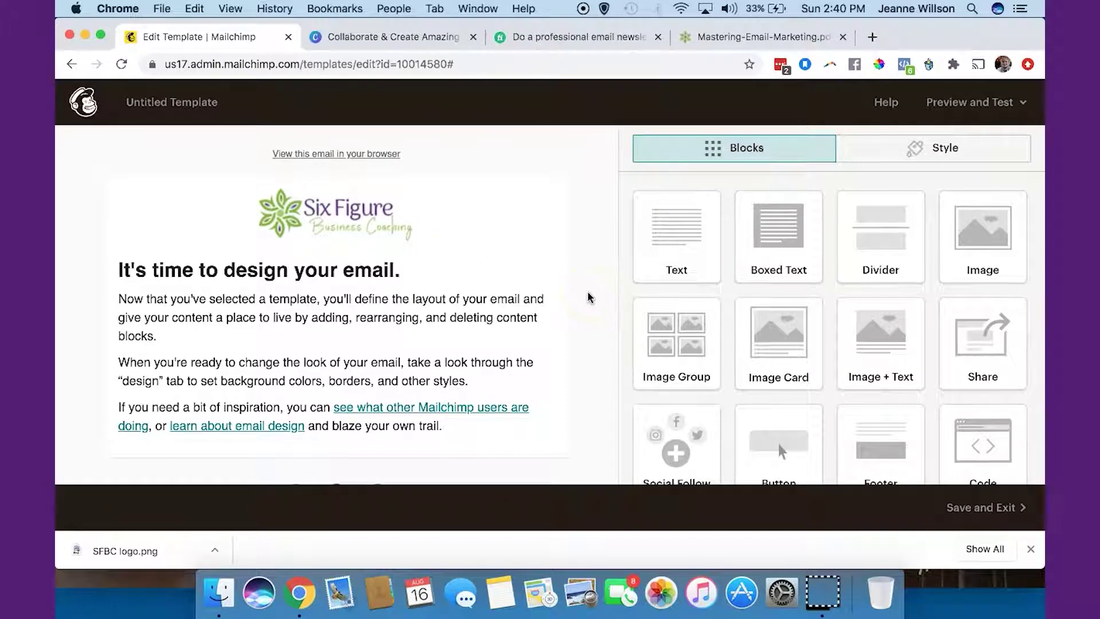
# Check the sample newsletter on Fiverr, then add an image block between the header logo and the body text in the Mailchimp template
pyautogui.click(528, 39)
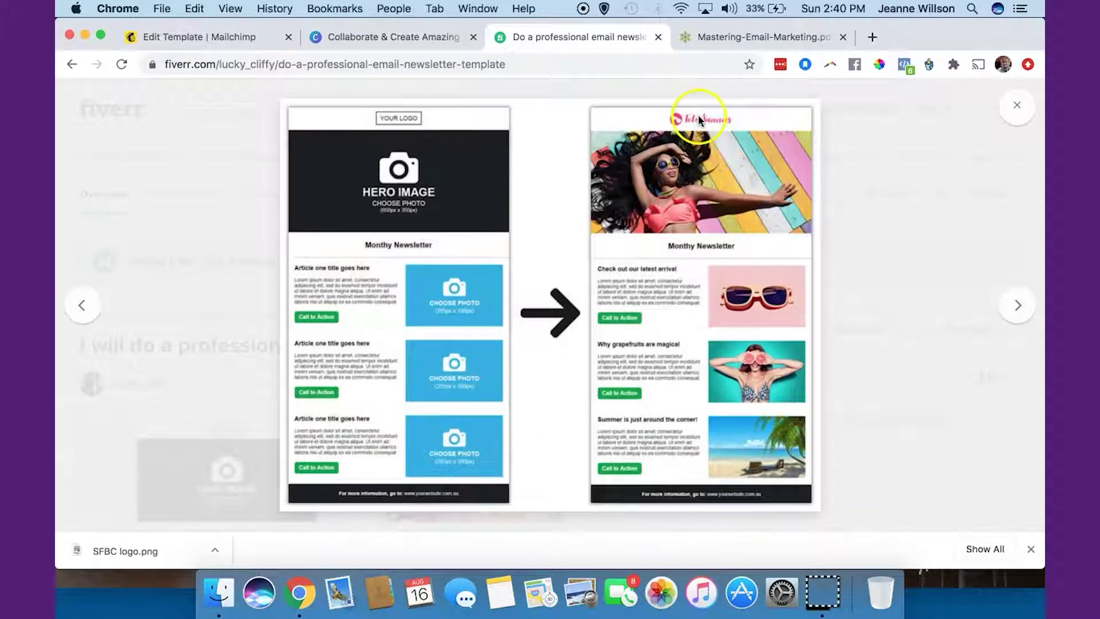
pyautogui.click(220, 43)
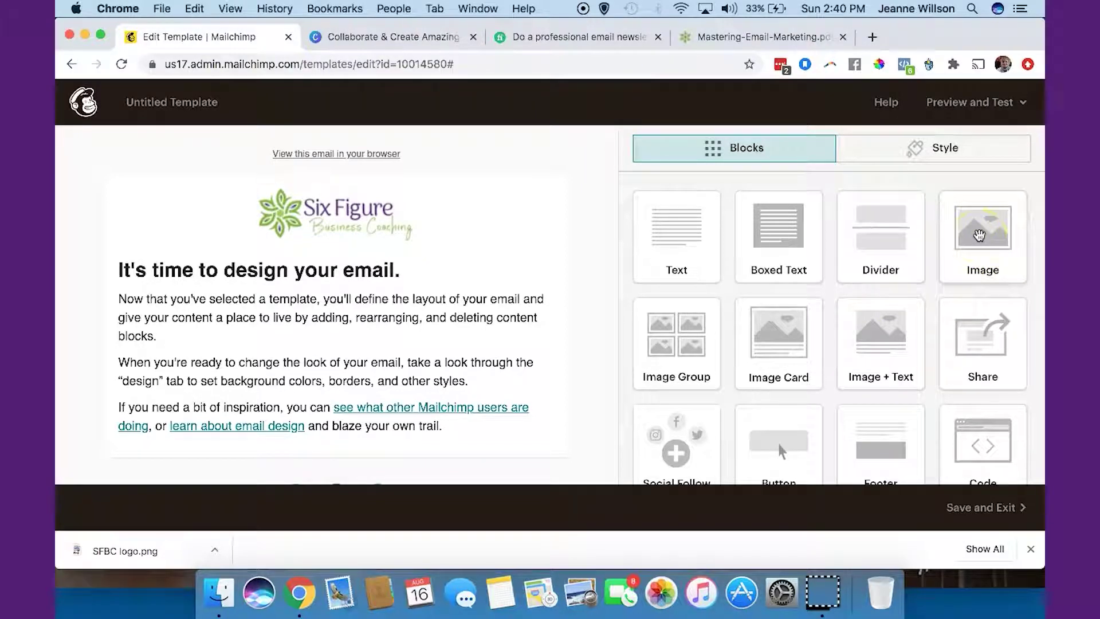
pyautogui.moveTo(979, 235); pyautogui.dragTo(346, 267)
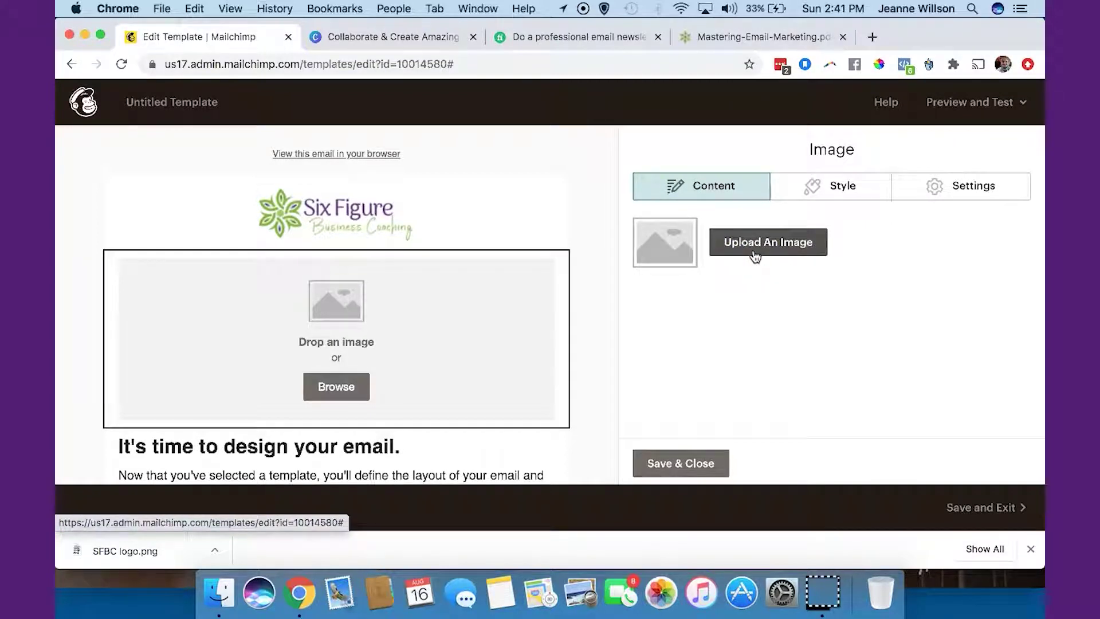
# Consult the Fiverr sample newsletter and the Canva site, then return to Mailchimp and save the empty image block as a placeholder
pyautogui.click(589, 38)
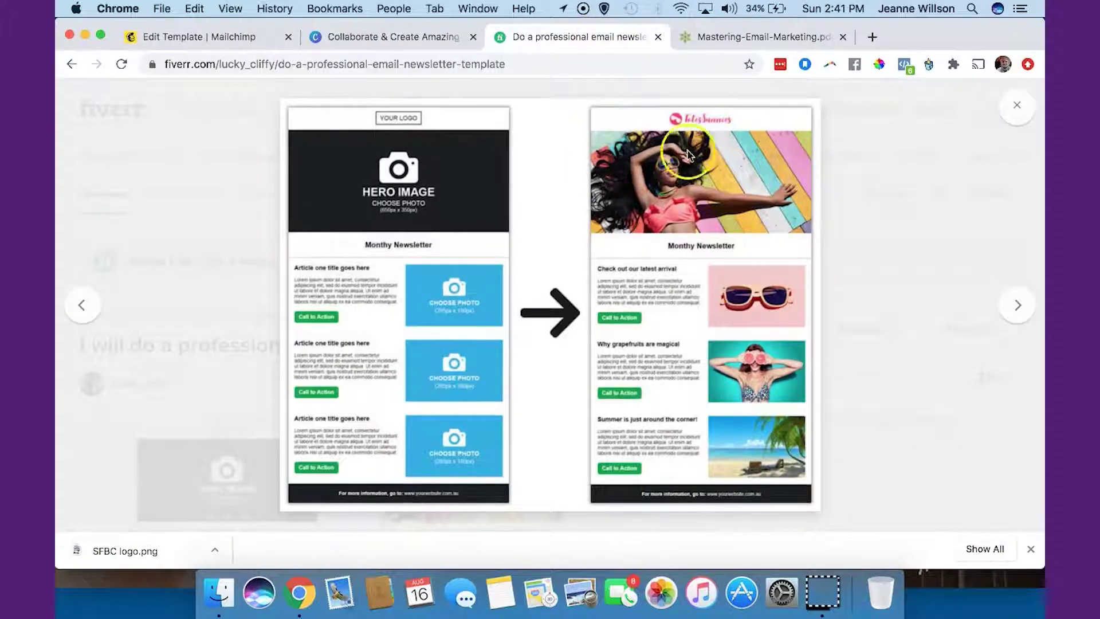
pyautogui.click(192, 39)
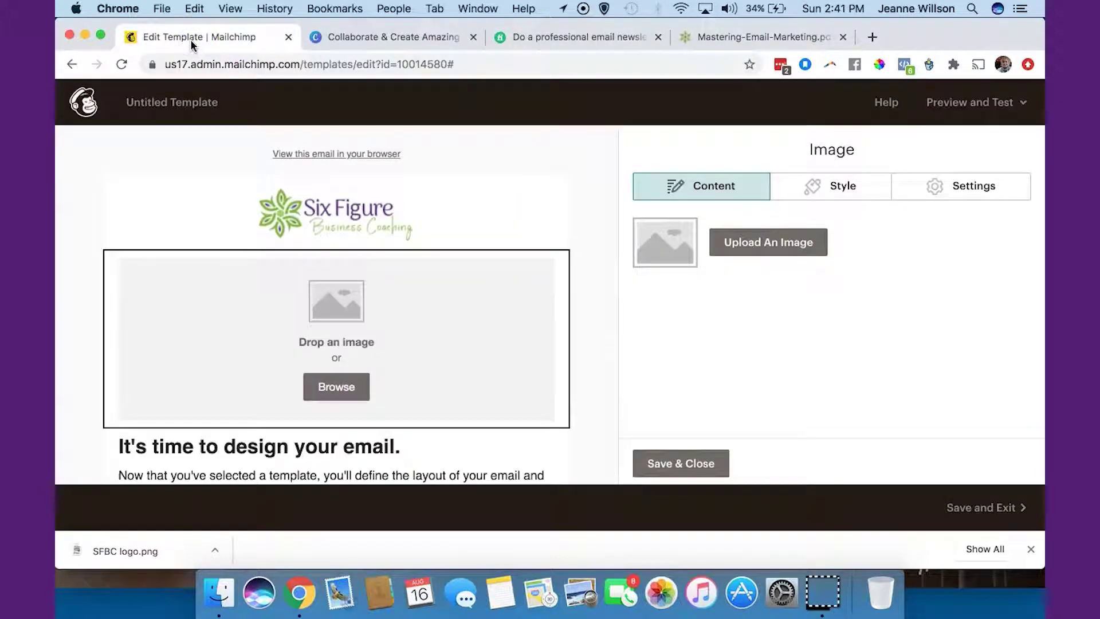
pyautogui.click(355, 40)
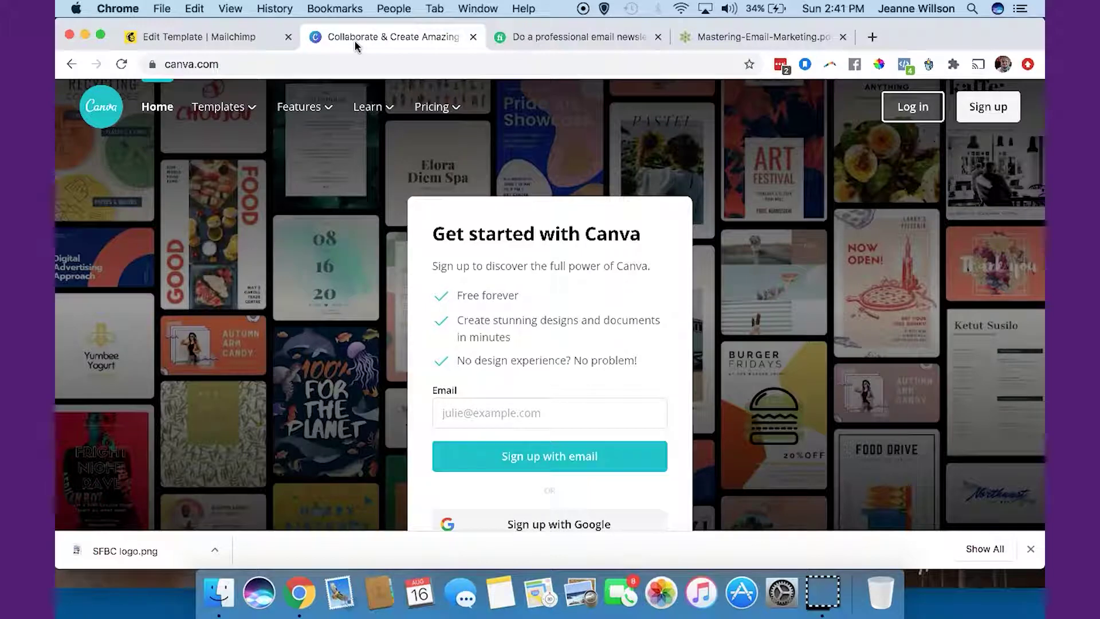
pyautogui.click(235, 37)
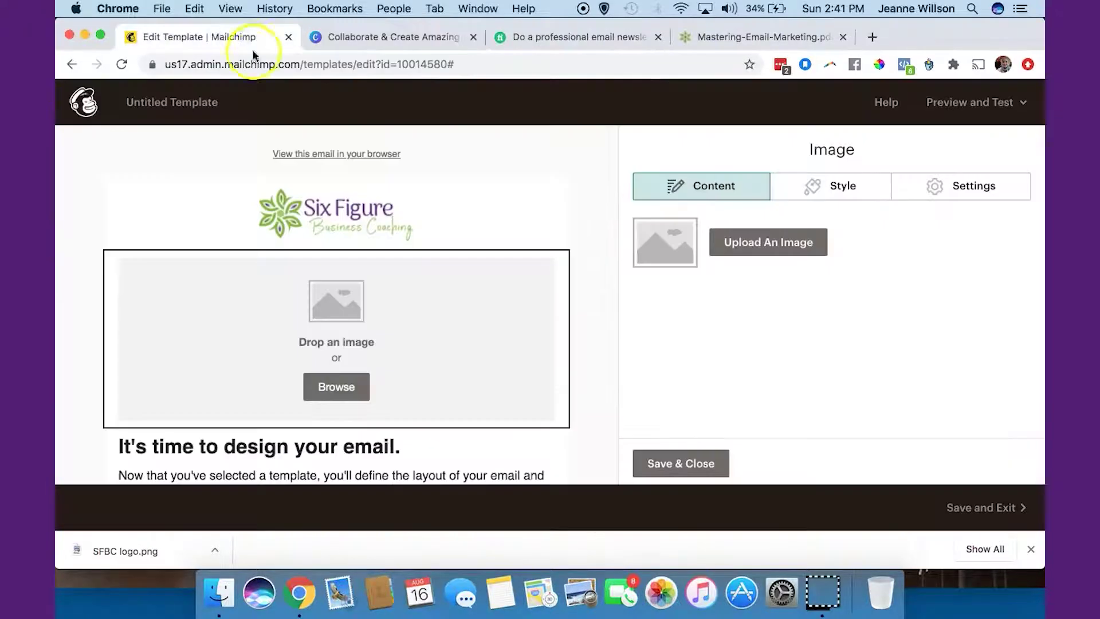
pyautogui.click(578, 38)
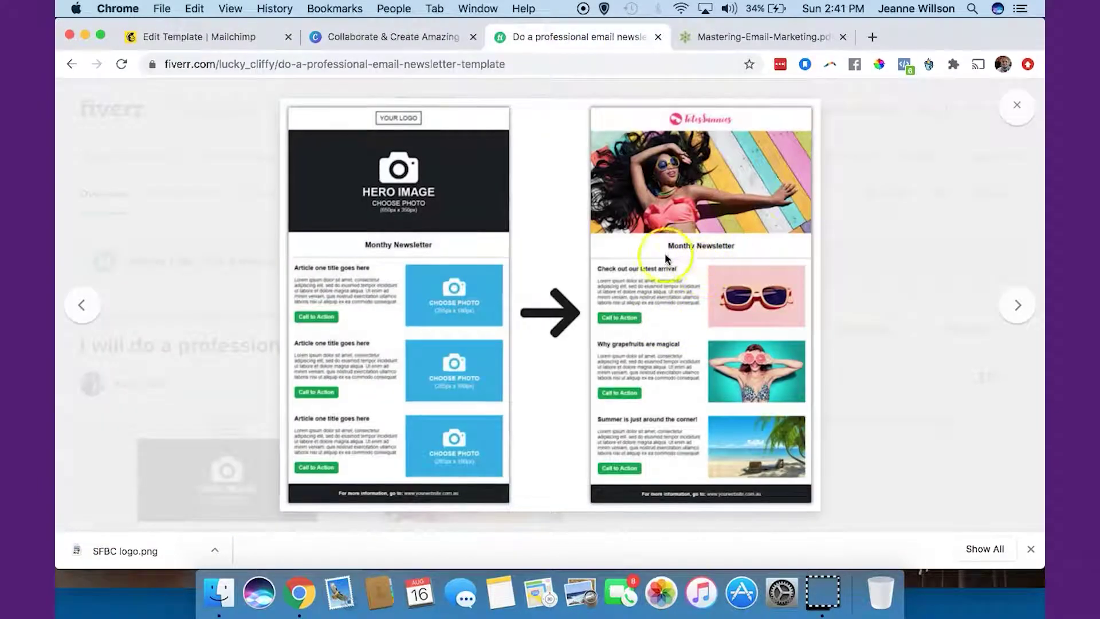
pyautogui.click(265, 42)
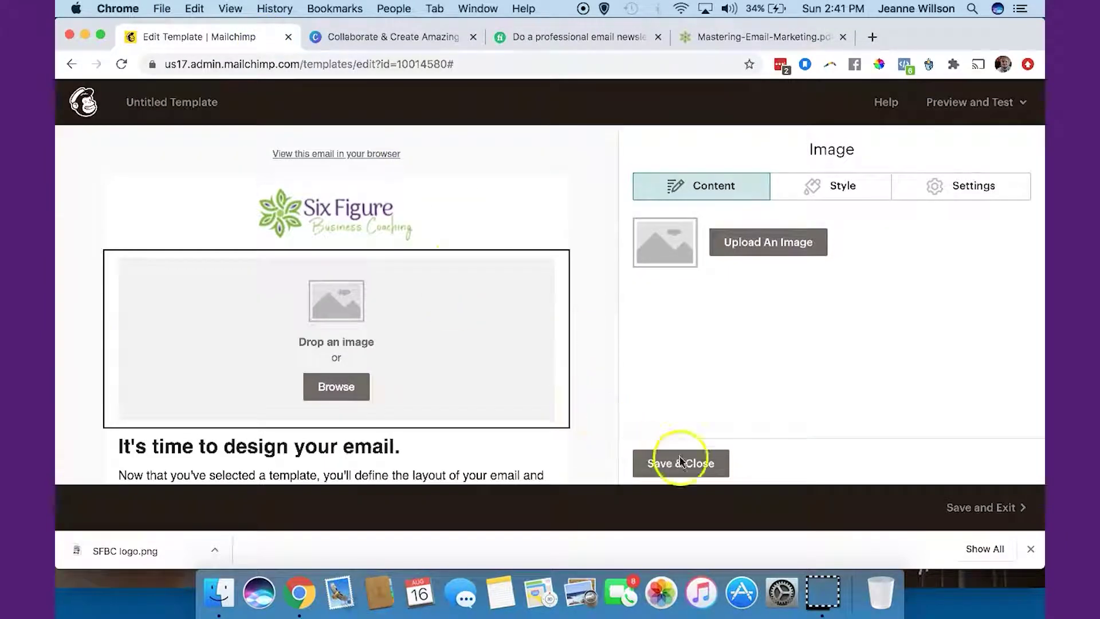
pyautogui.moveTo(424, 393)
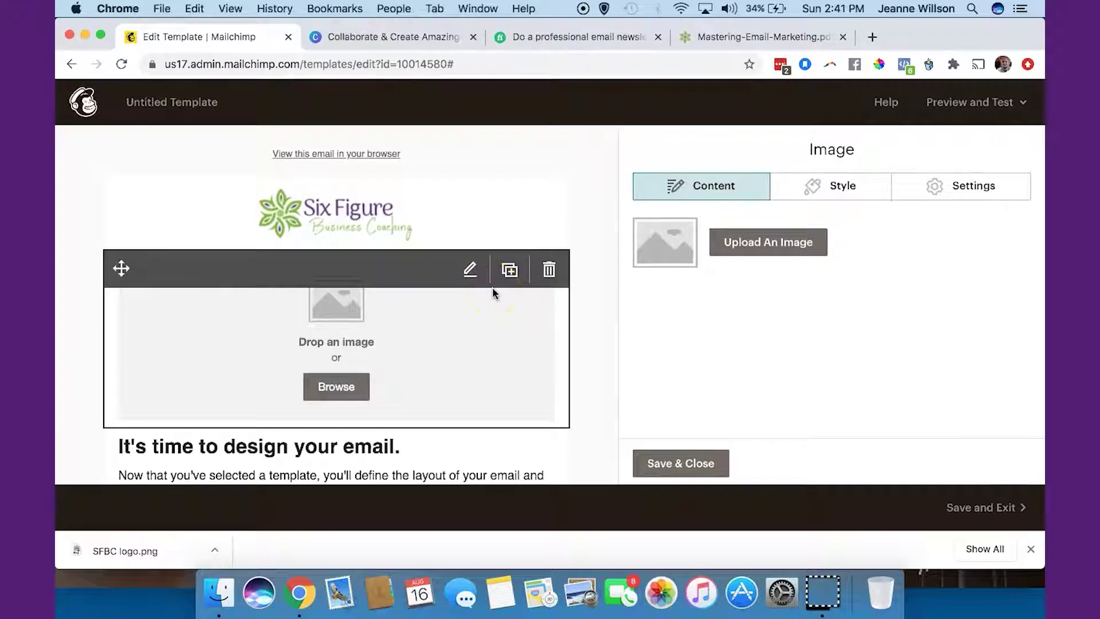
pyautogui.click(696, 462)
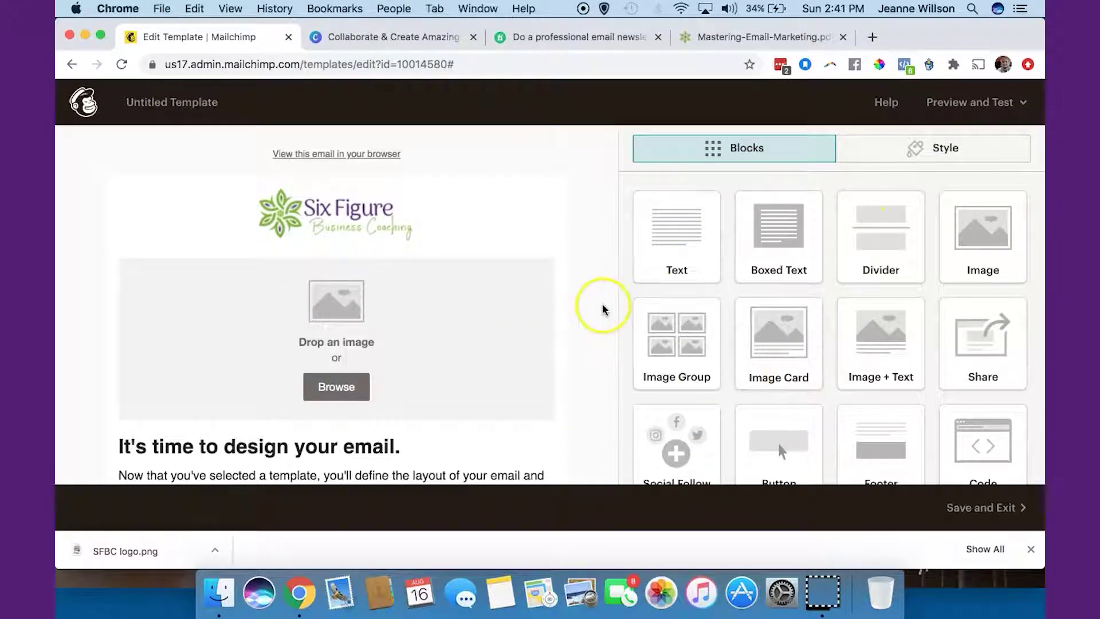
# Add a text block between the image placeholder and the "It's time to design your email." heading
pyautogui.scroll(-5, 603, 304)
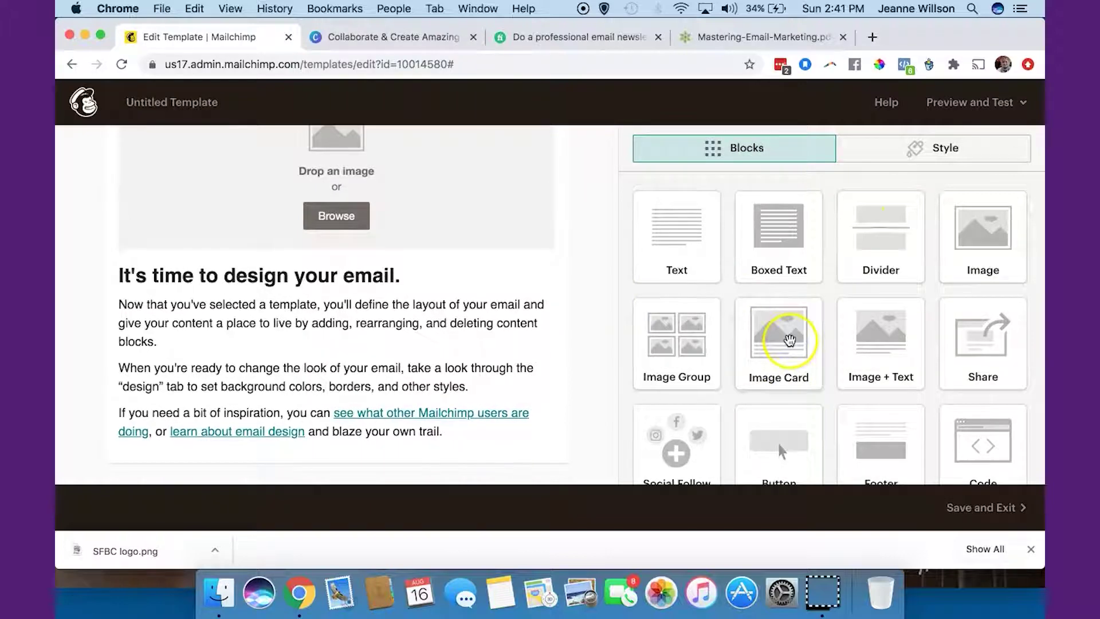
pyautogui.scroll(-3, 779, 335)
pyautogui.scroll(3, 789, 340)
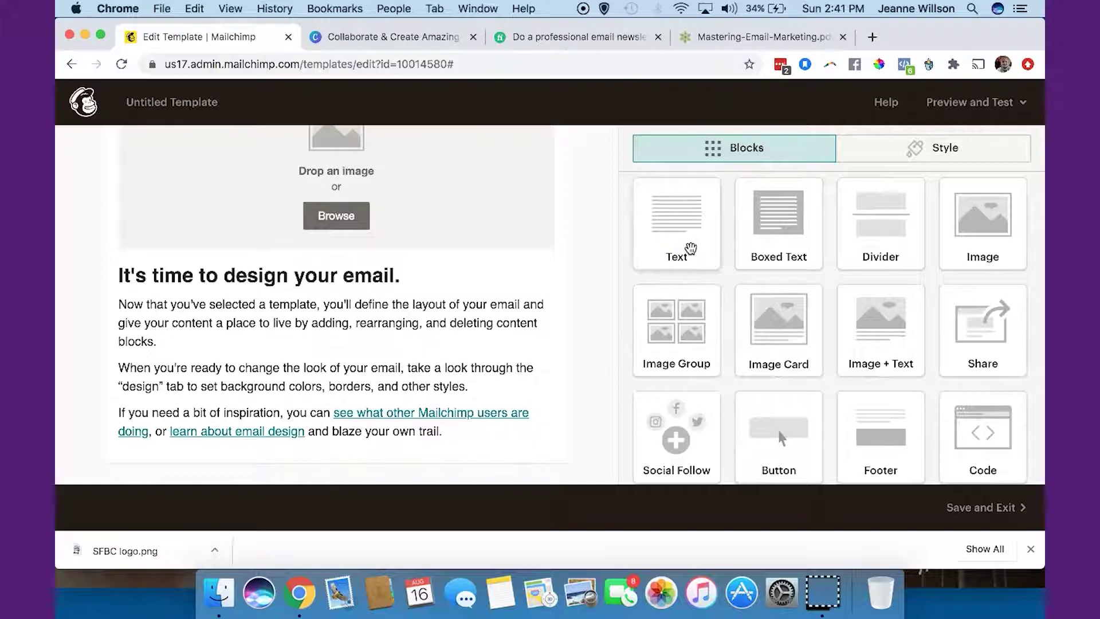
pyautogui.moveTo(668, 221); pyautogui.dragTo(511, 259)
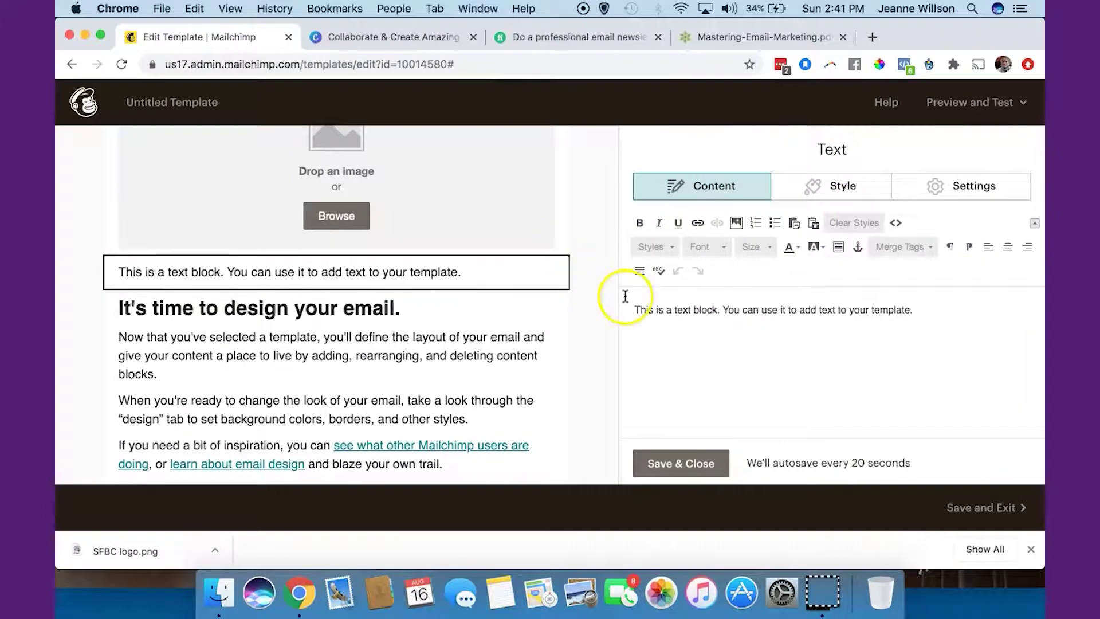
# Replace the new block's default text with MONTHLY NEWSLETTER and center it
pyautogui.moveTo(633, 310); pyautogui.dragTo(945, 315)
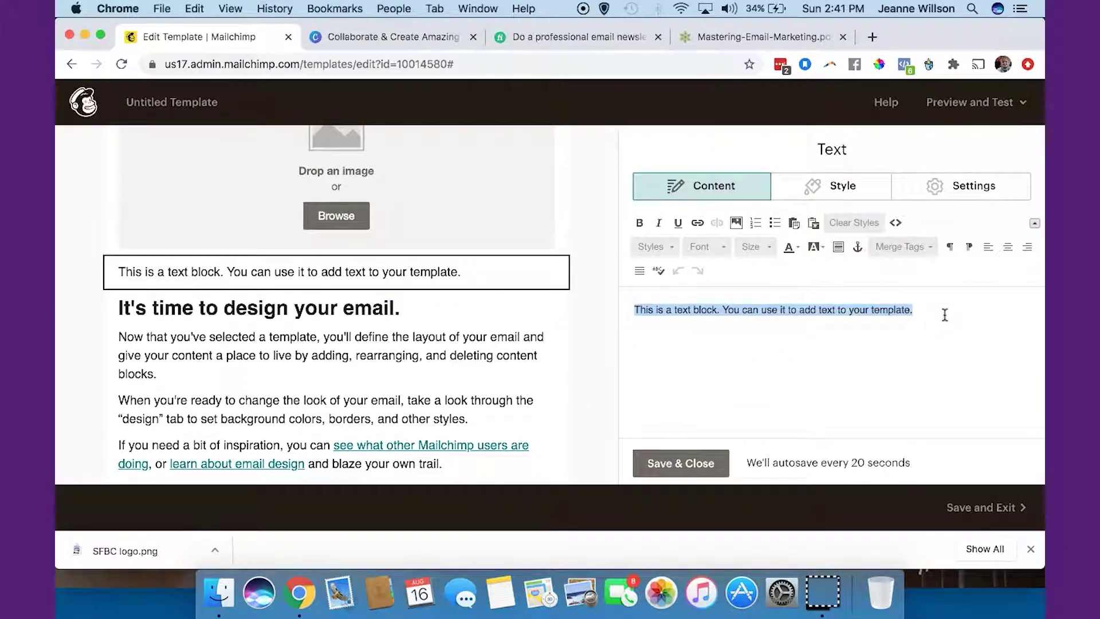
pyautogui.write('N')
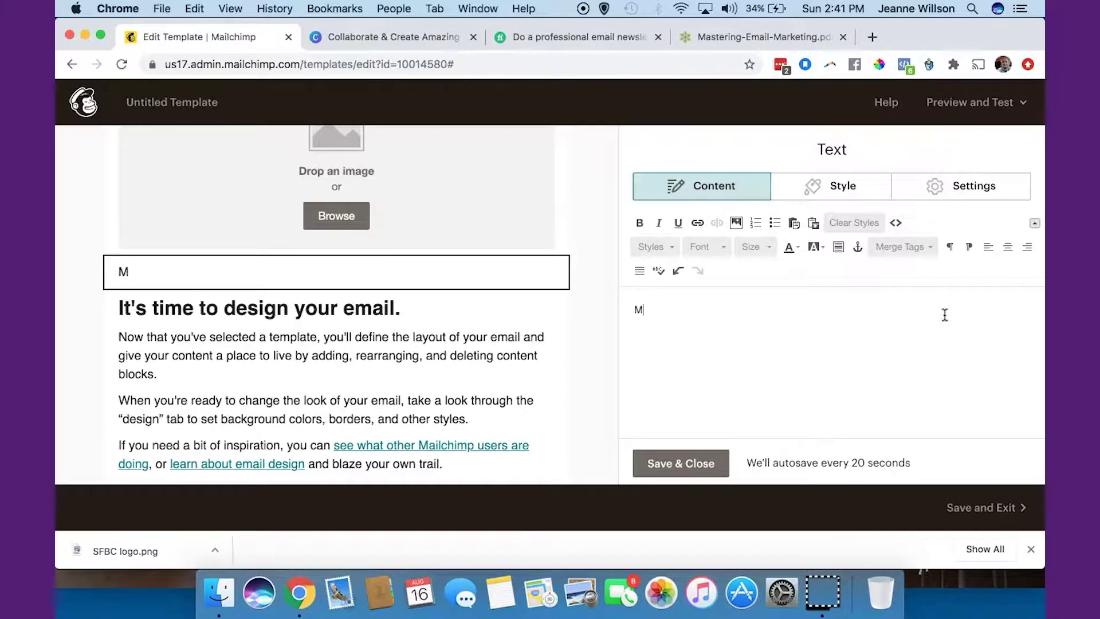
pyautogui.write('ONTHLY NEWSLETTER')
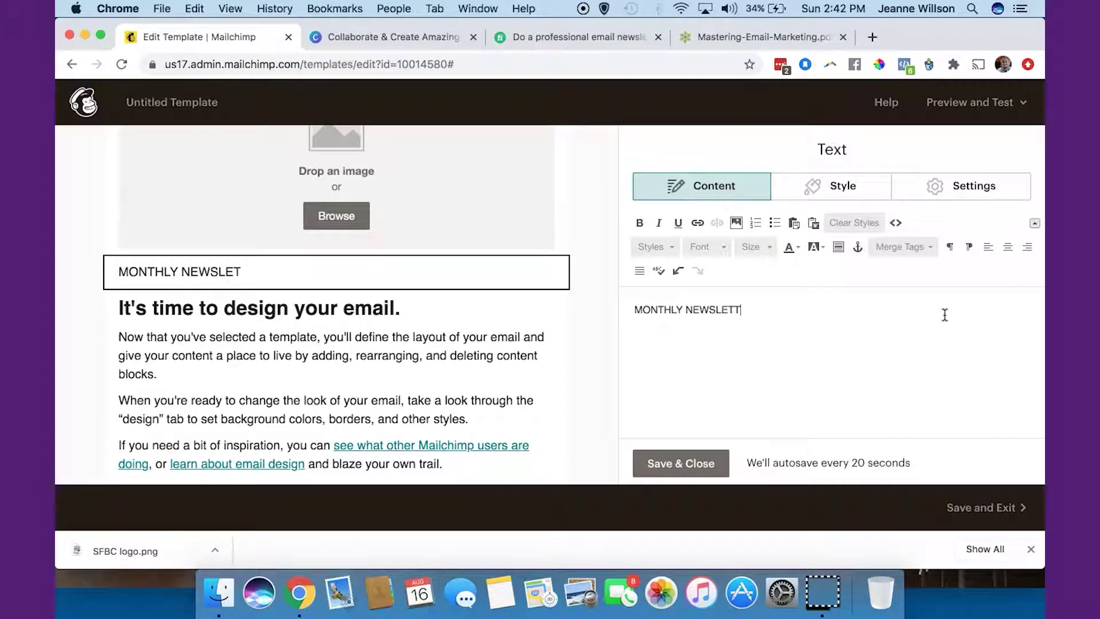
pyautogui.click(1041, 326)
pyautogui.tripleClick(709, 309)
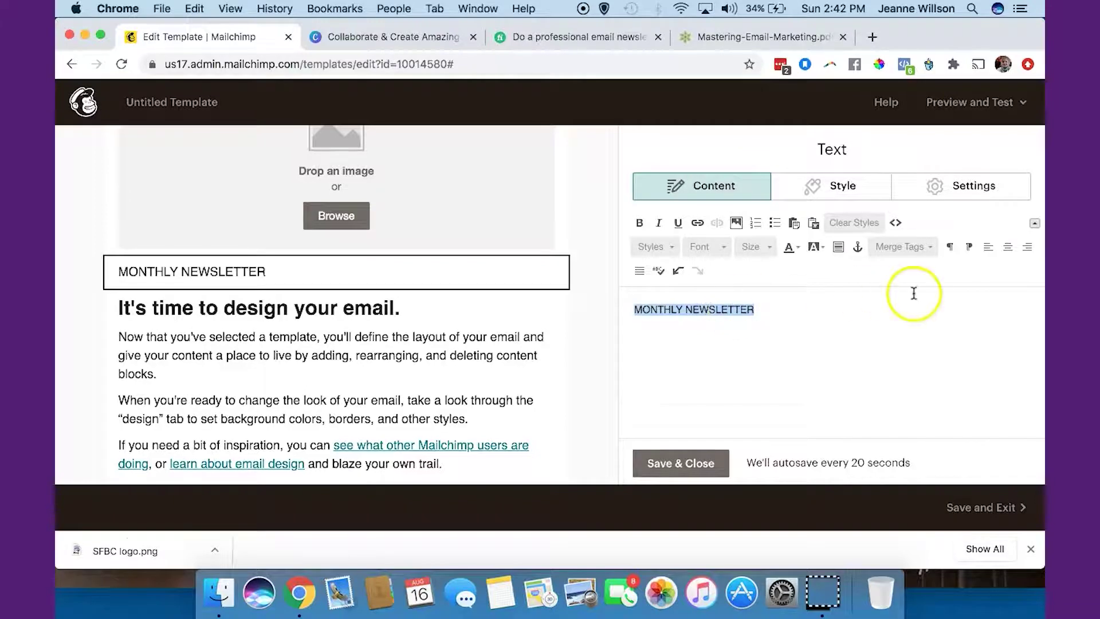
pyautogui.click(1008, 247)
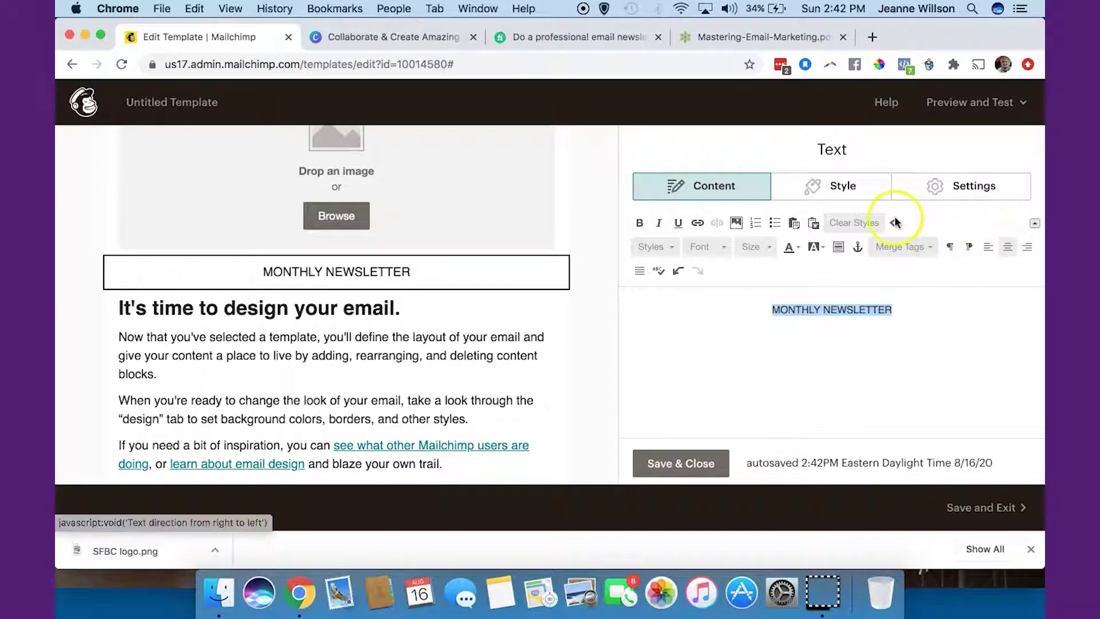
# Set the font size of the MONTHLY NEWSLETTER text block to 18px
pyautogui.click(814, 191)
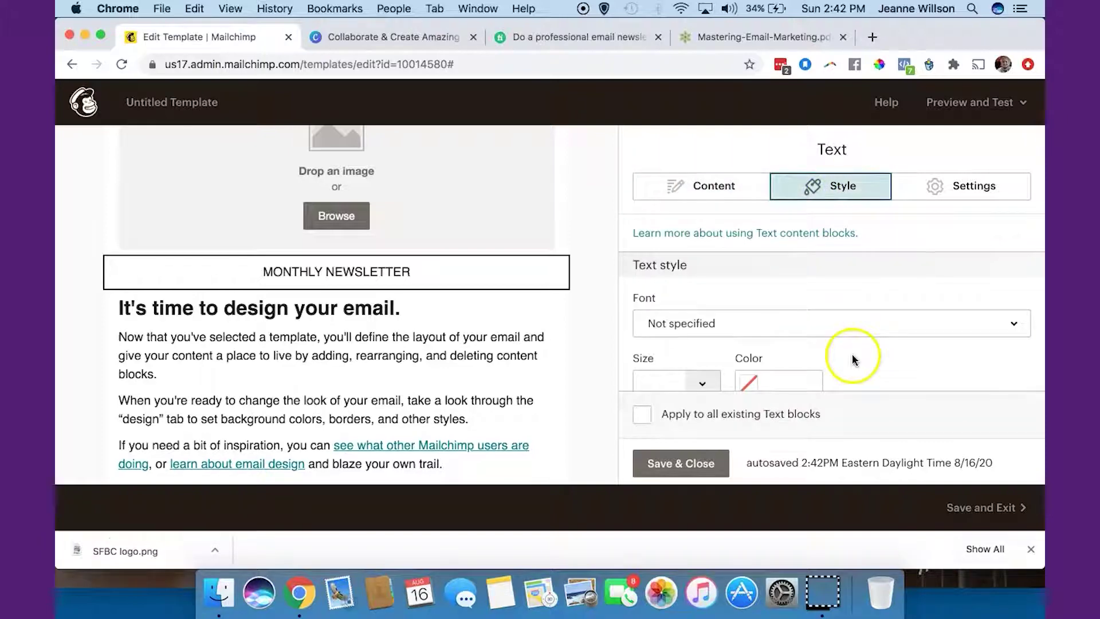
pyautogui.scroll(-2, 850, 358)
pyautogui.click(710, 275)
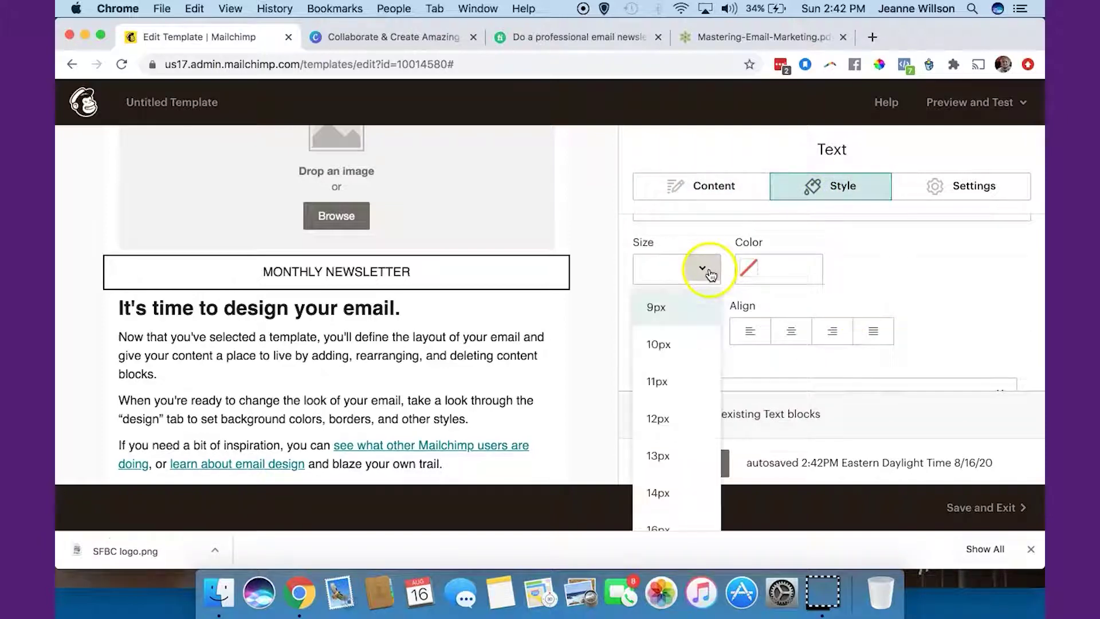
pyautogui.click(676, 424)
pyautogui.click(702, 267)
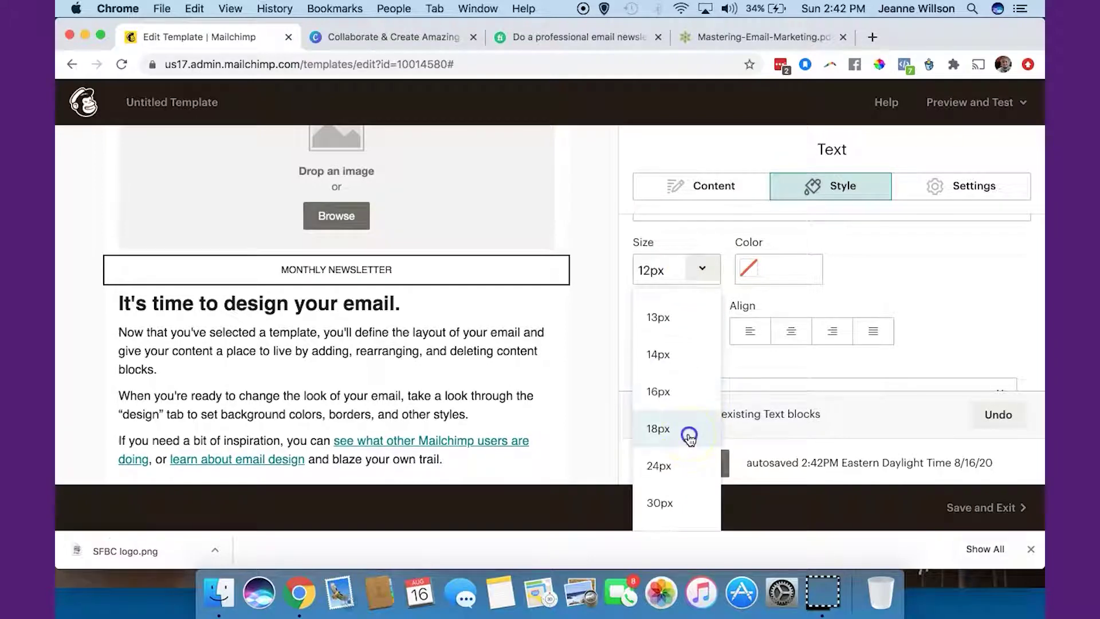
pyautogui.click(690, 439)
# Set the text color of the MONTHLY NEWSLETTER block's style to red #ec1212
pyautogui.click(772, 276)
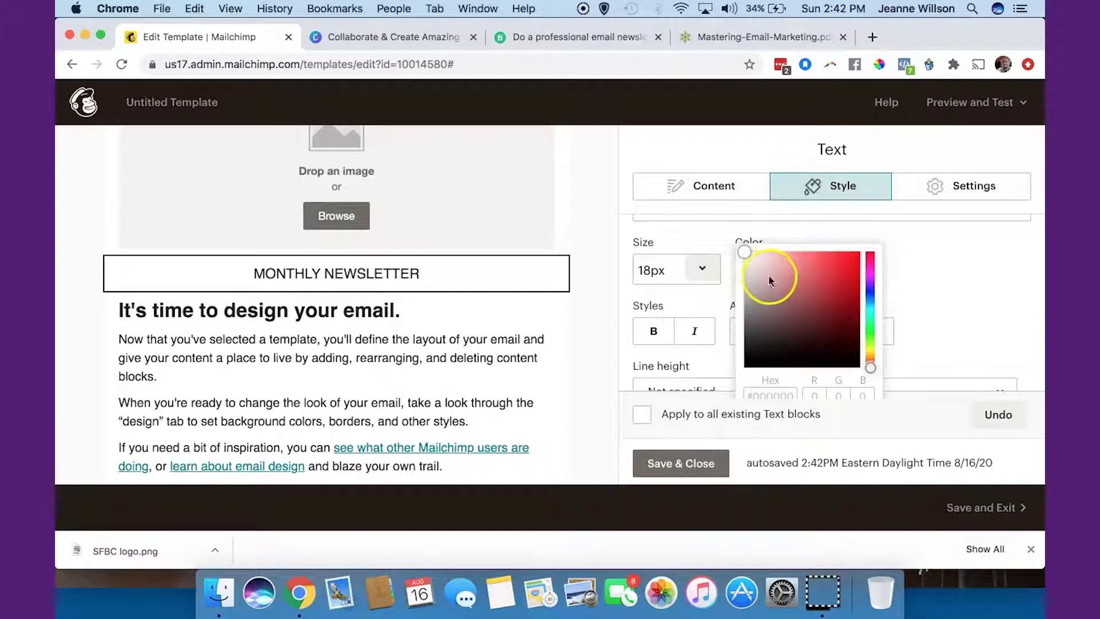
pyautogui.click(852, 232)
pyautogui.click(931, 273)
pyautogui.click(896, 344)
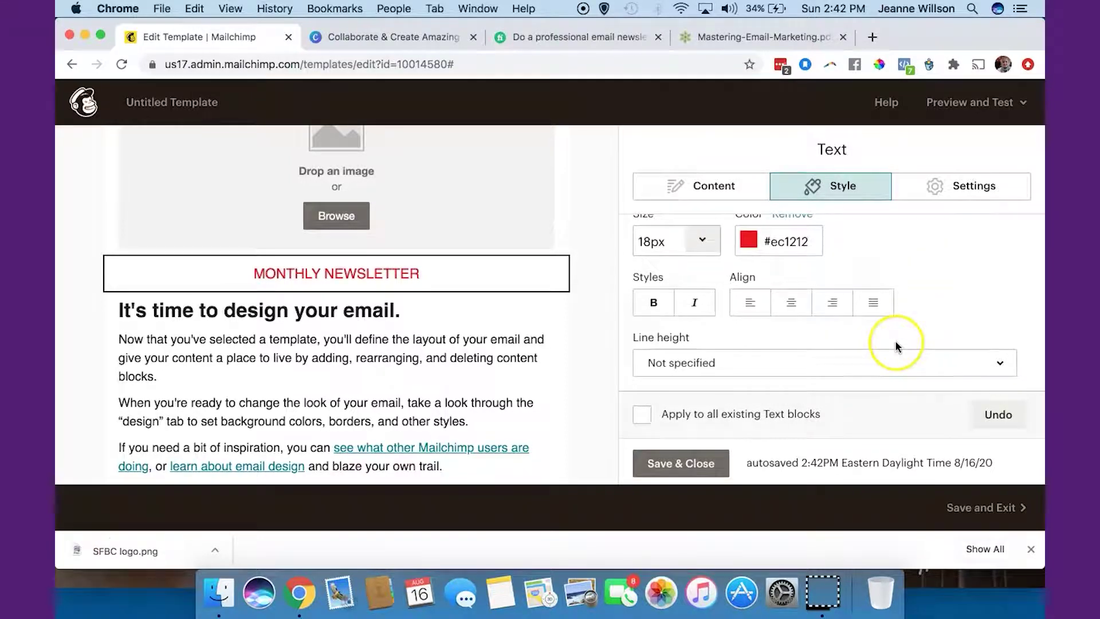
pyautogui.scroll(5, 898, 342)
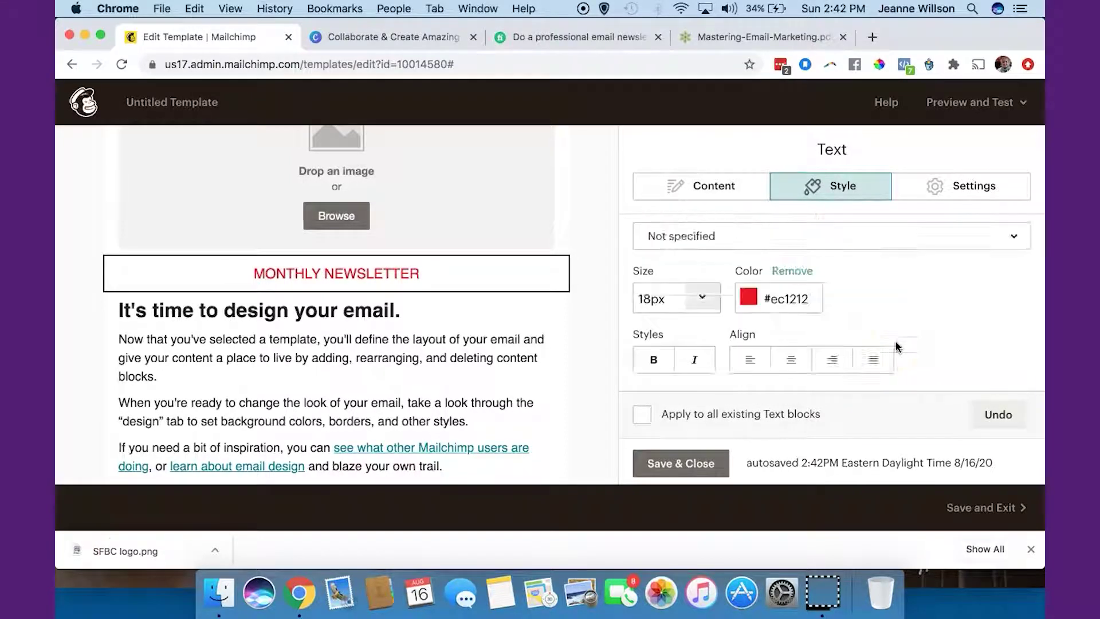
# Make the MONTHLY NEWSLETTER title bold and add a tilde before and after it
pyautogui.click(718, 184)
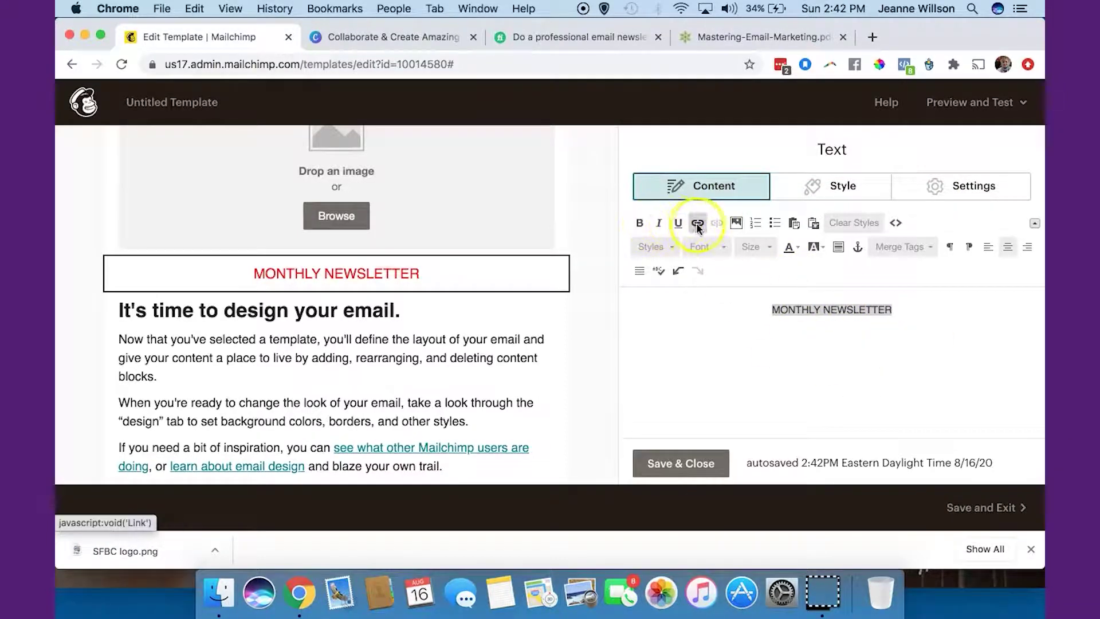
pyautogui.click(638, 223)
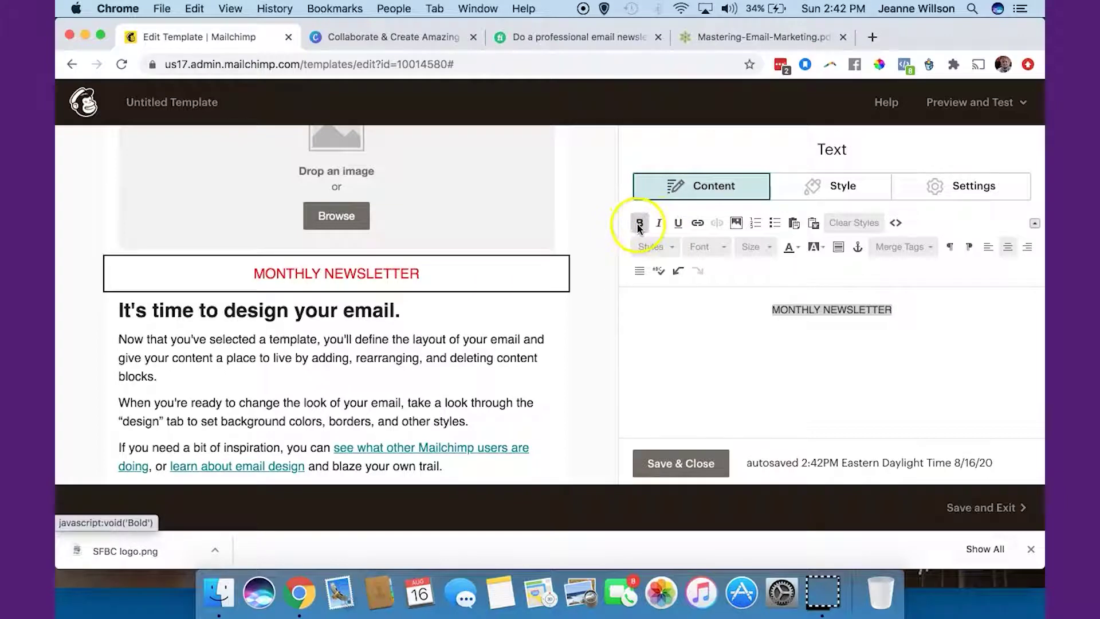
pyautogui.click(766, 313)
pyautogui.write('~ ')
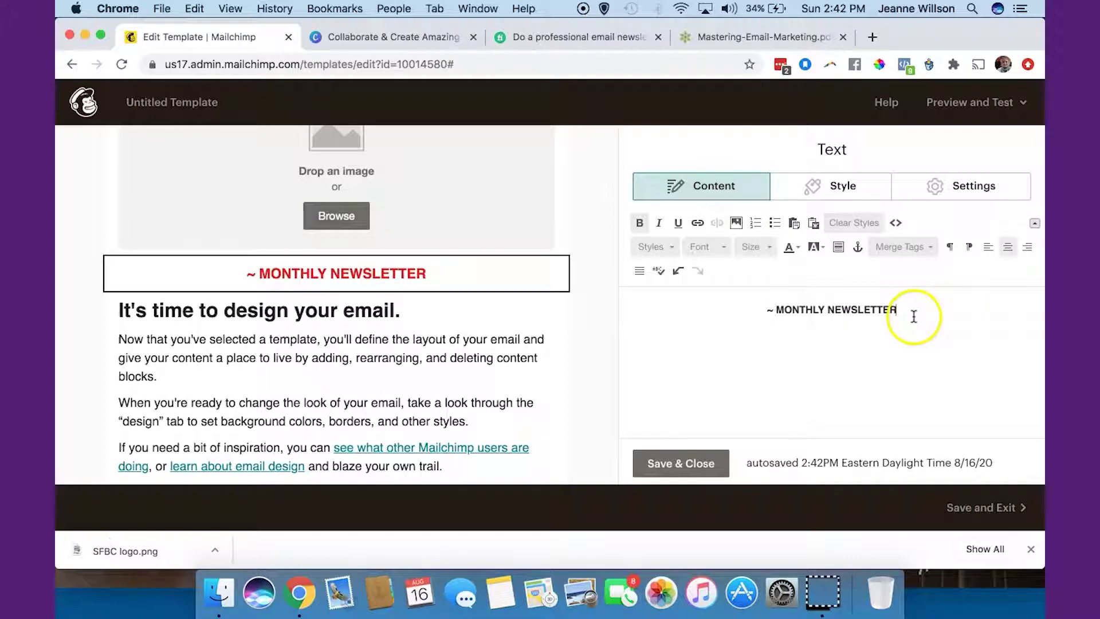
pyautogui.write(' ~')
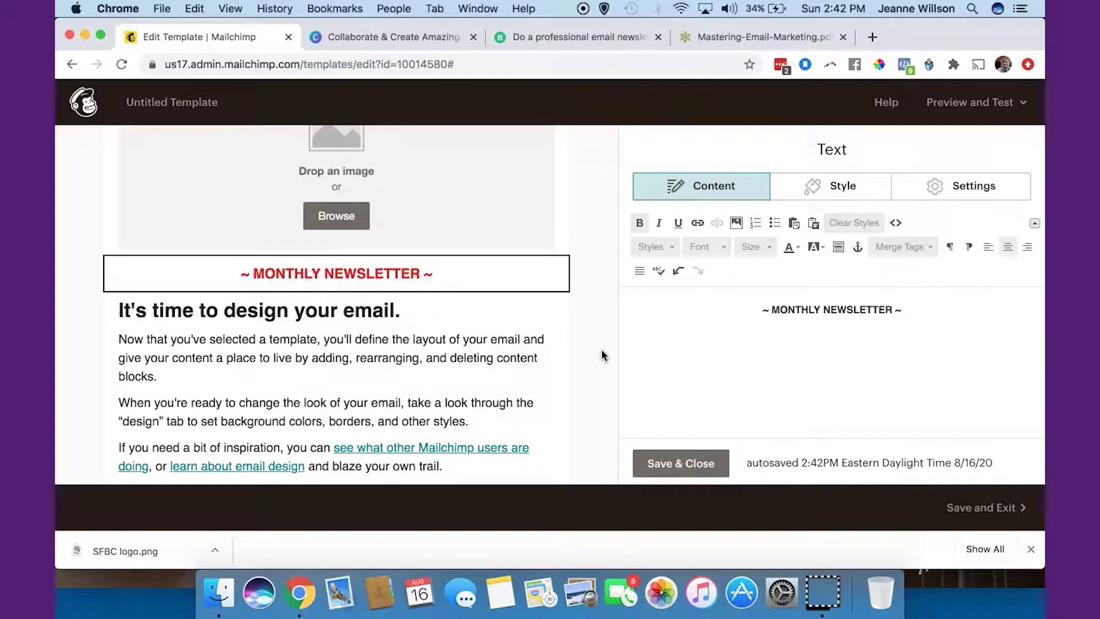
# Color the ~ MONTHLY NEWSLETTER ~ text purple to match the logo
pyautogui.scroll(3, 601, 355)
pyautogui.click(790, 248)
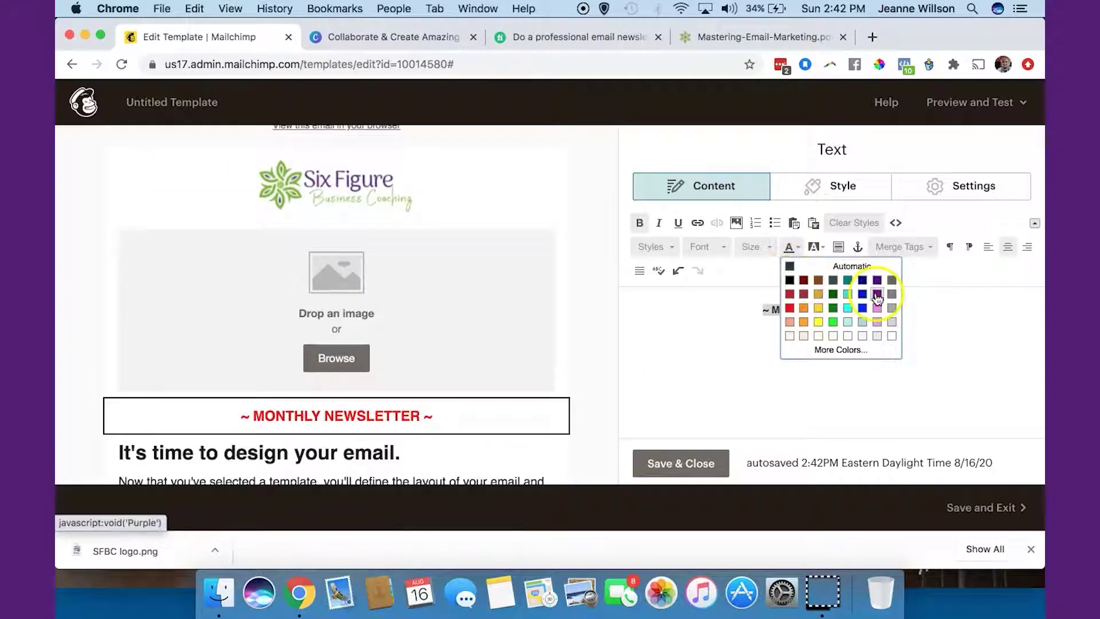
pyautogui.click(876, 295)
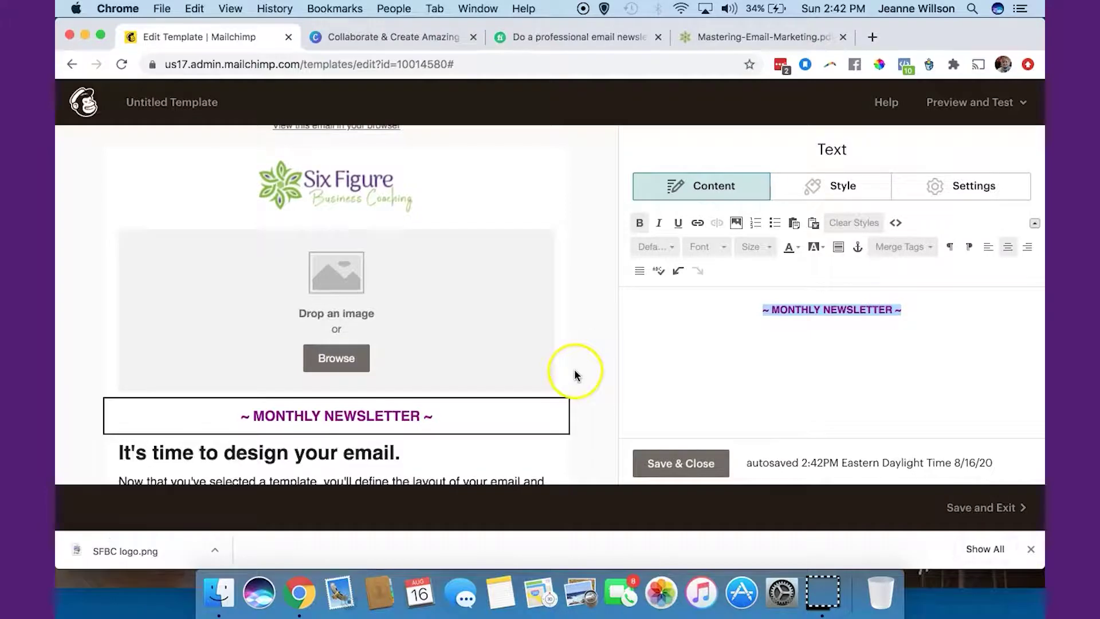
# Examine the article layout in the Fiverr sample newsletter and the Canva site, then return to the Mailchimp template
pyautogui.scroll(-3, 576, 375)
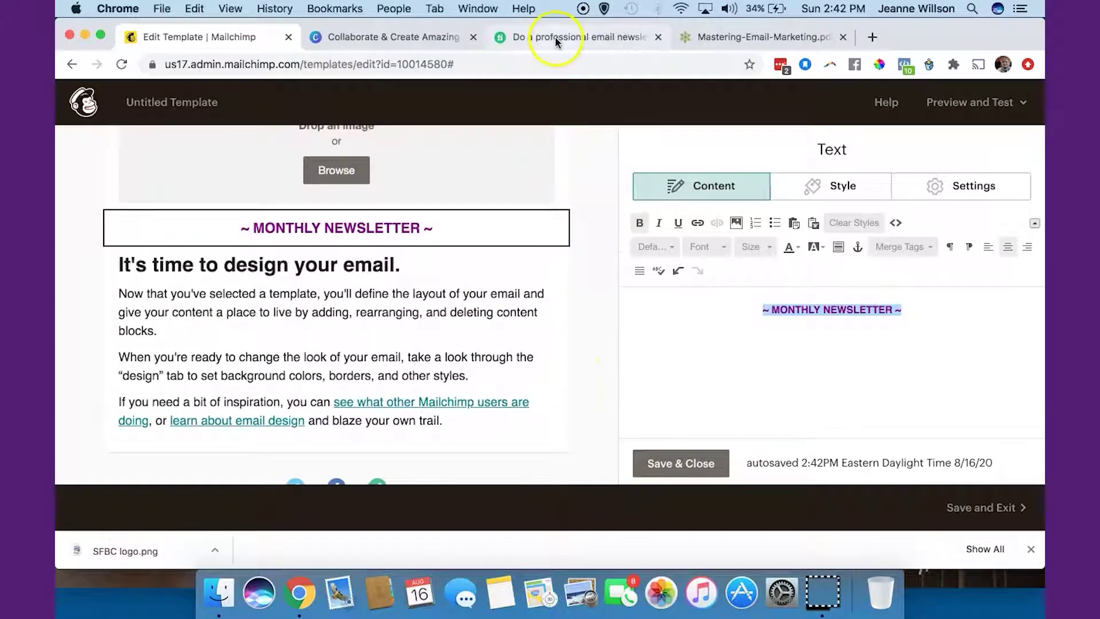
pyautogui.click(556, 38)
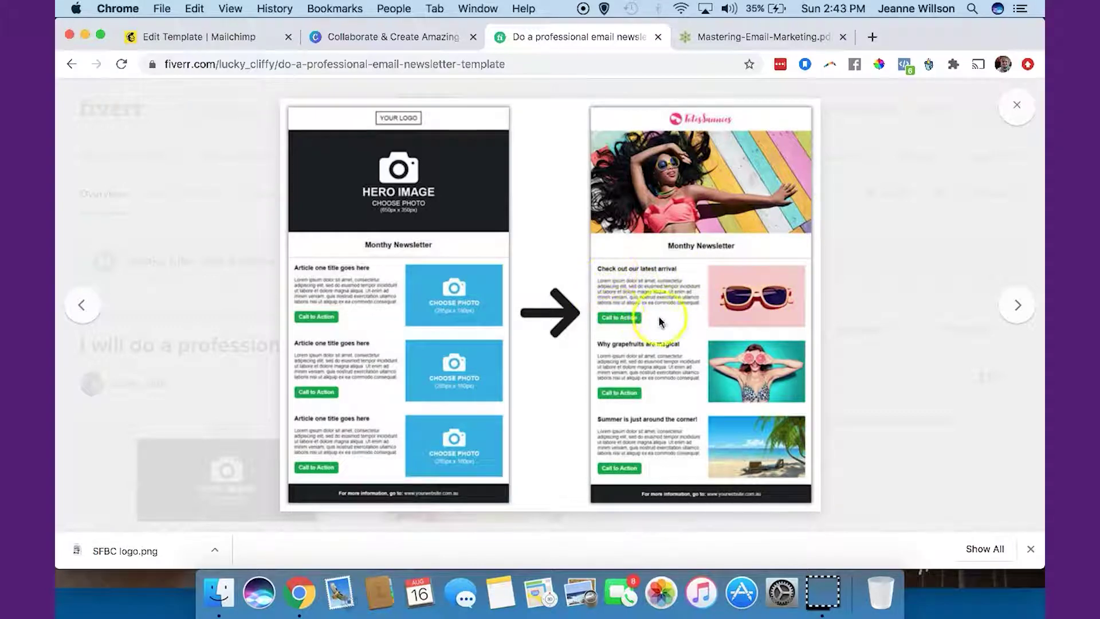
pyautogui.click(412, 40)
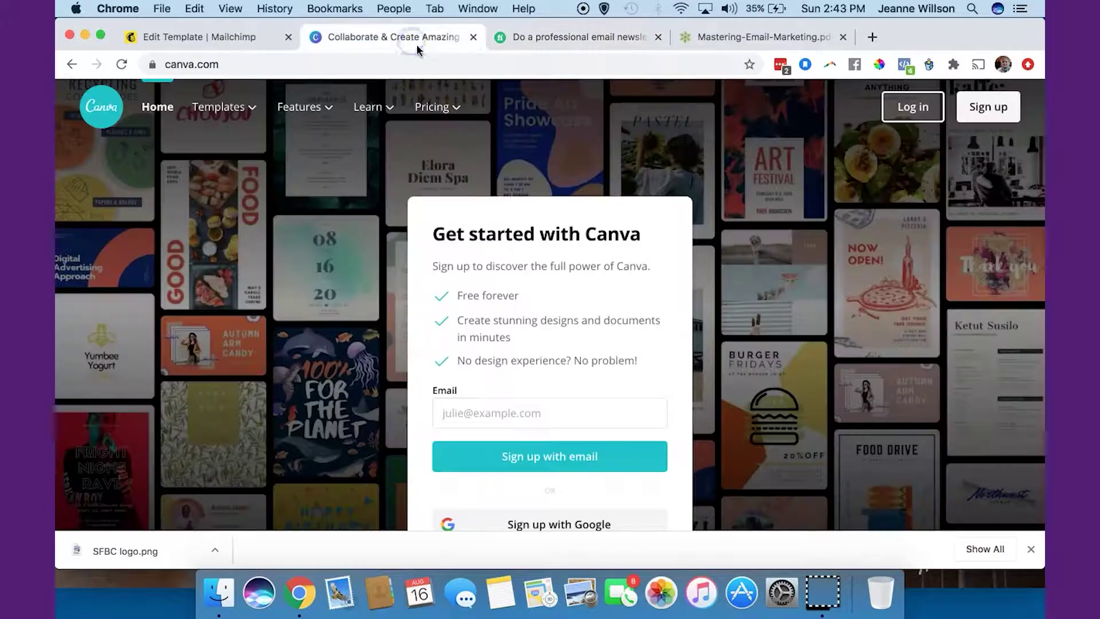
pyautogui.click(238, 39)
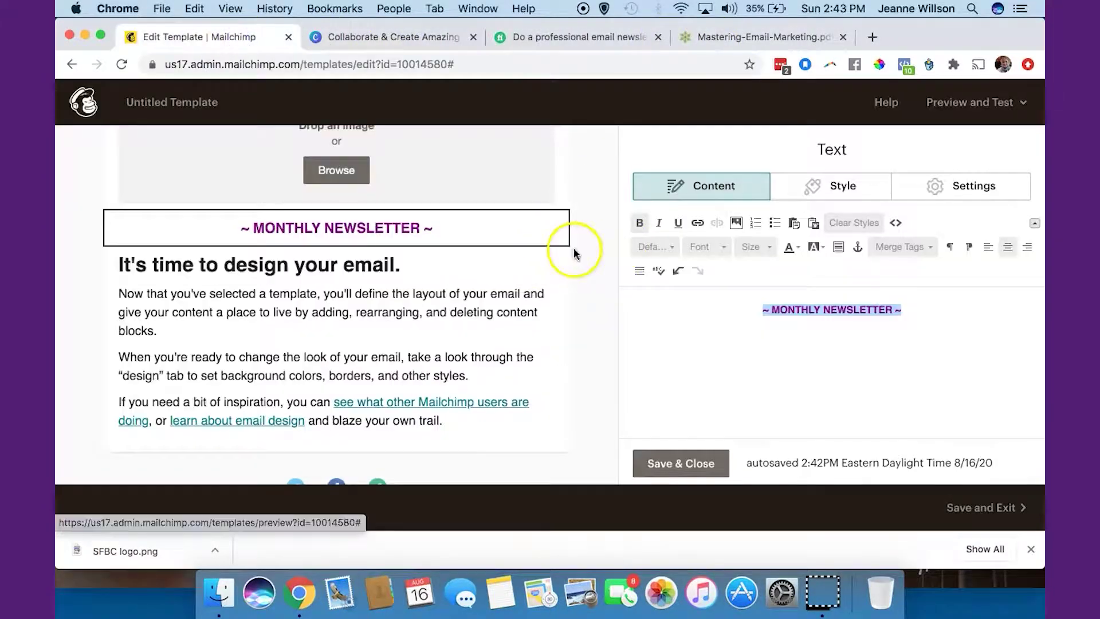
# Save the title block and add an Image + Text block directly below the ~ MONTHLY NEWSLETTER ~ title
pyautogui.click(690, 465)
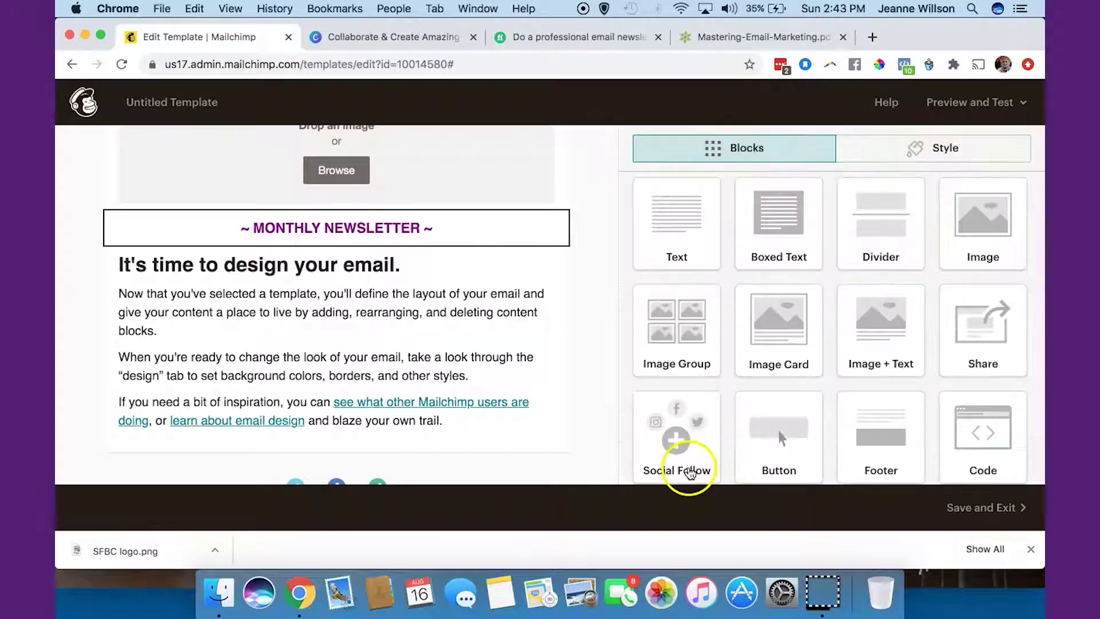
pyautogui.scroll(-2, 776, 363)
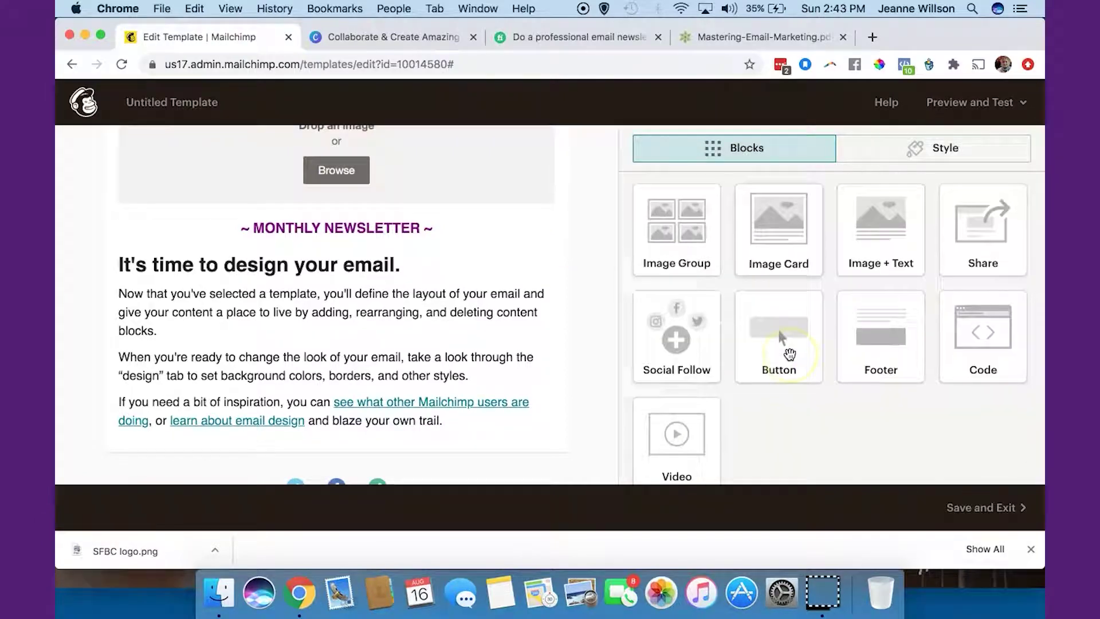
pyautogui.scroll(2, 790, 353)
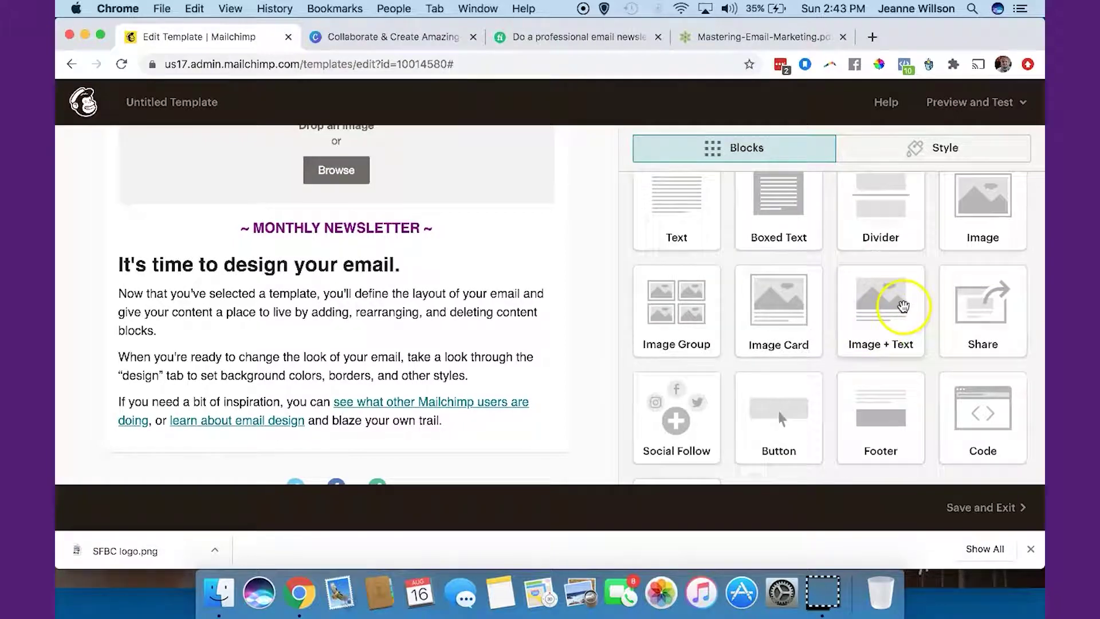
pyautogui.moveTo(869, 302); pyautogui.dragTo(490, 255)
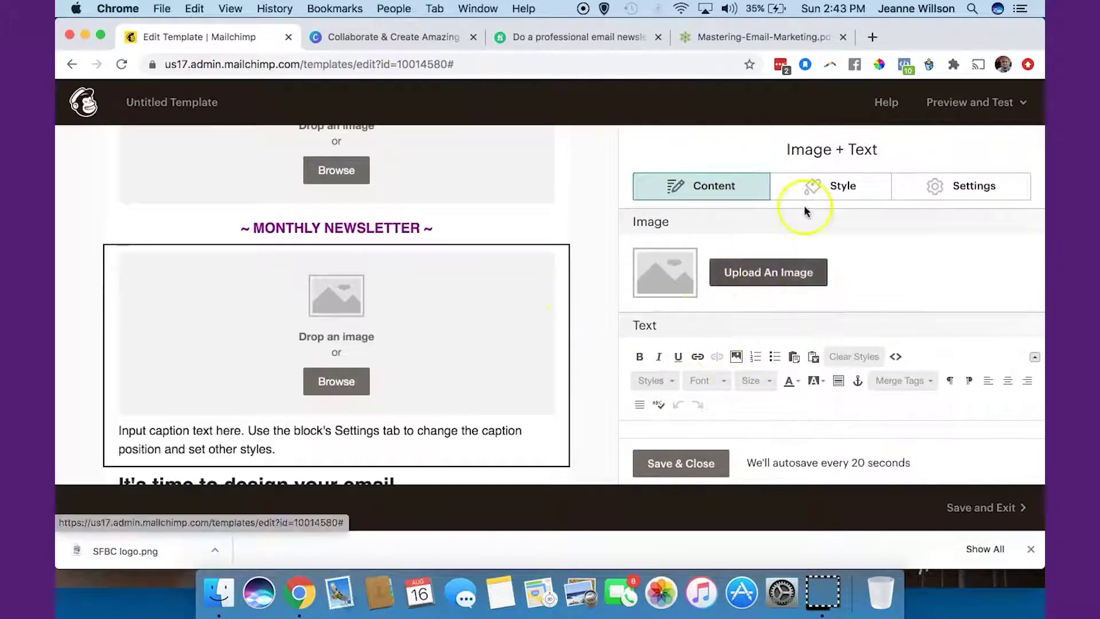
# Try the image positions of the Image + Text block, set it to Left, and save the block
pyautogui.click(837, 189)
pyautogui.click(966, 185)
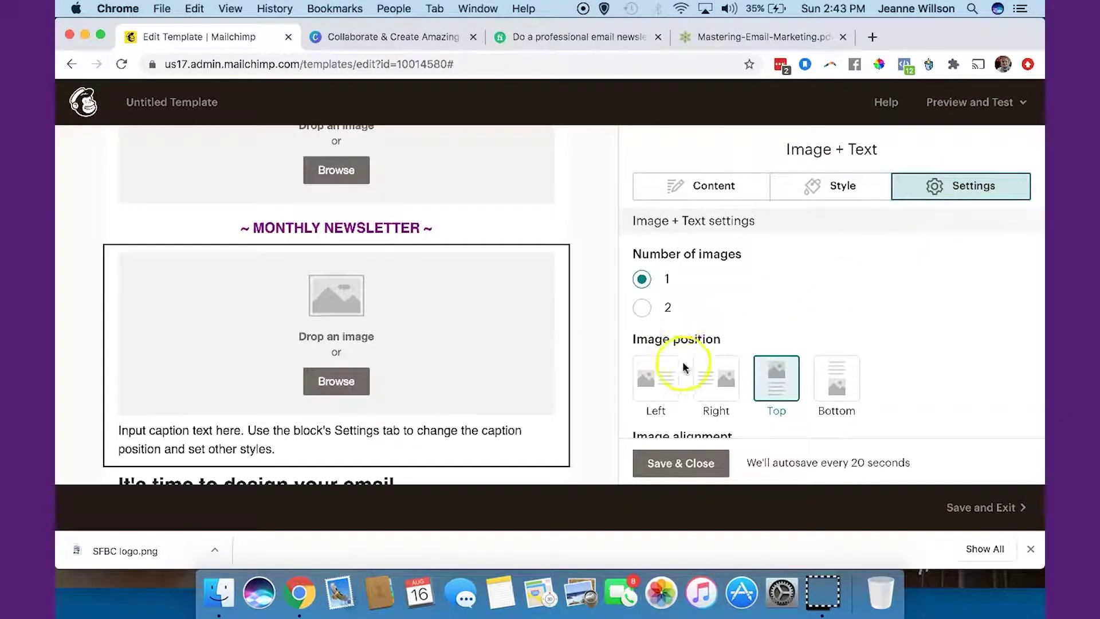
pyautogui.click(658, 400)
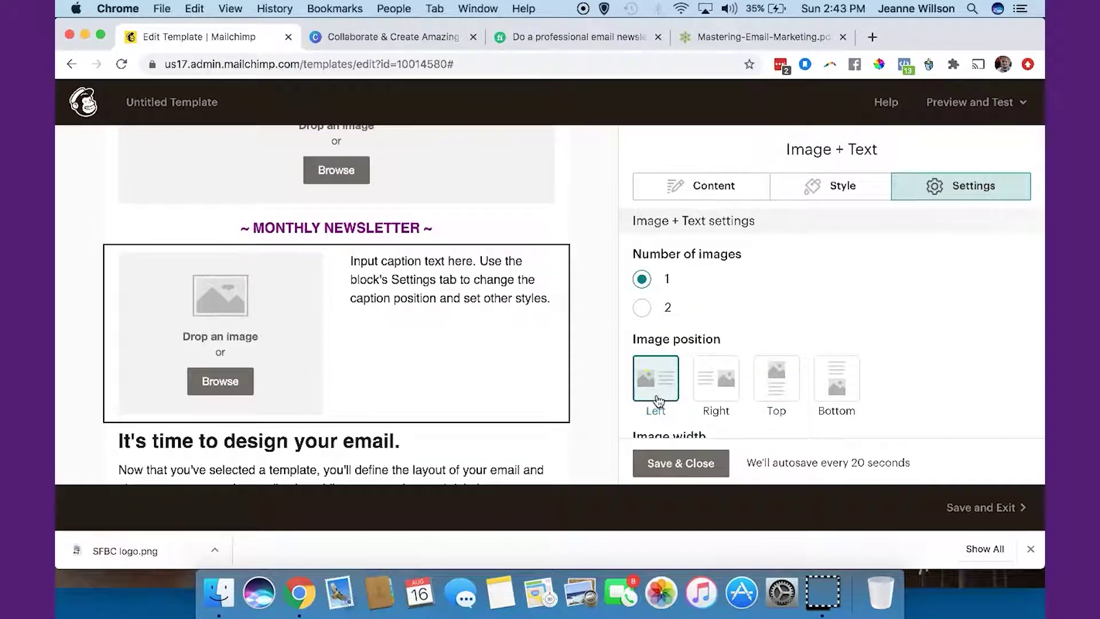
pyautogui.click(709, 383)
pyautogui.click(741, 385)
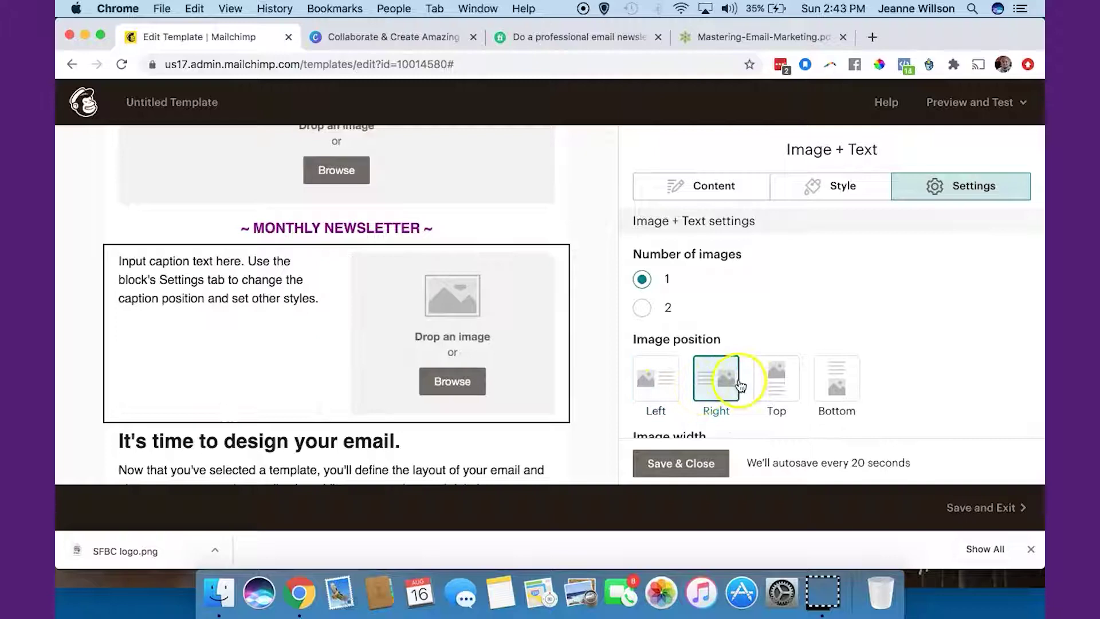
pyautogui.click(778, 379)
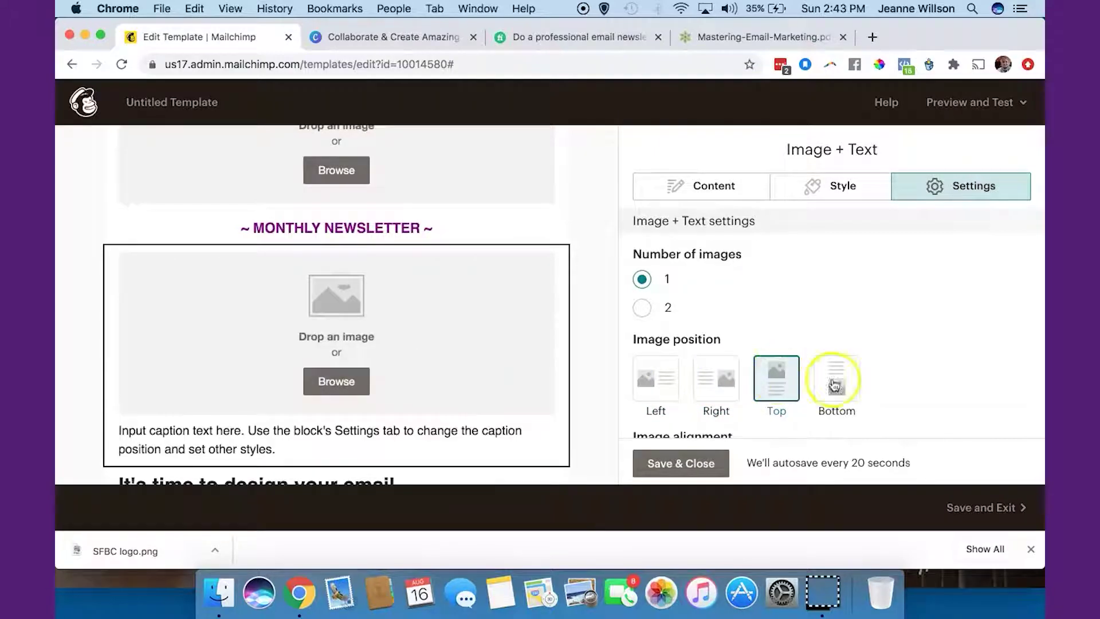
pyautogui.click(839, 385)
pyautogui.click(644, 387)
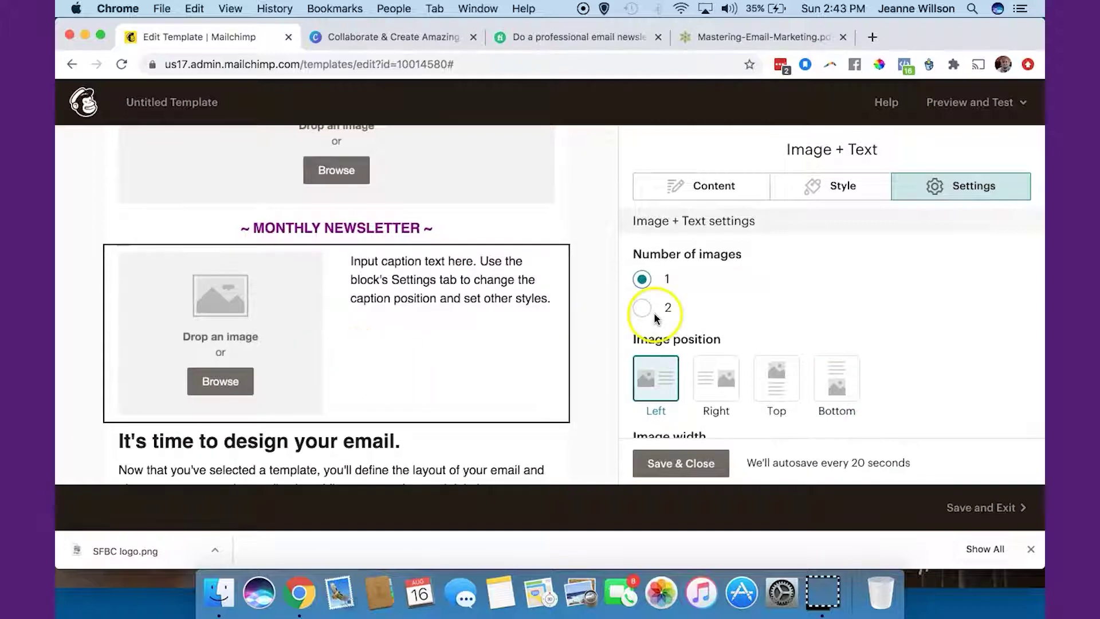
pyautogui.click(677, 461)
# Compare the Image + Text block and its caption text with the article layout in the Fiverr sample newsletter
pyautogui.click(396, 269)
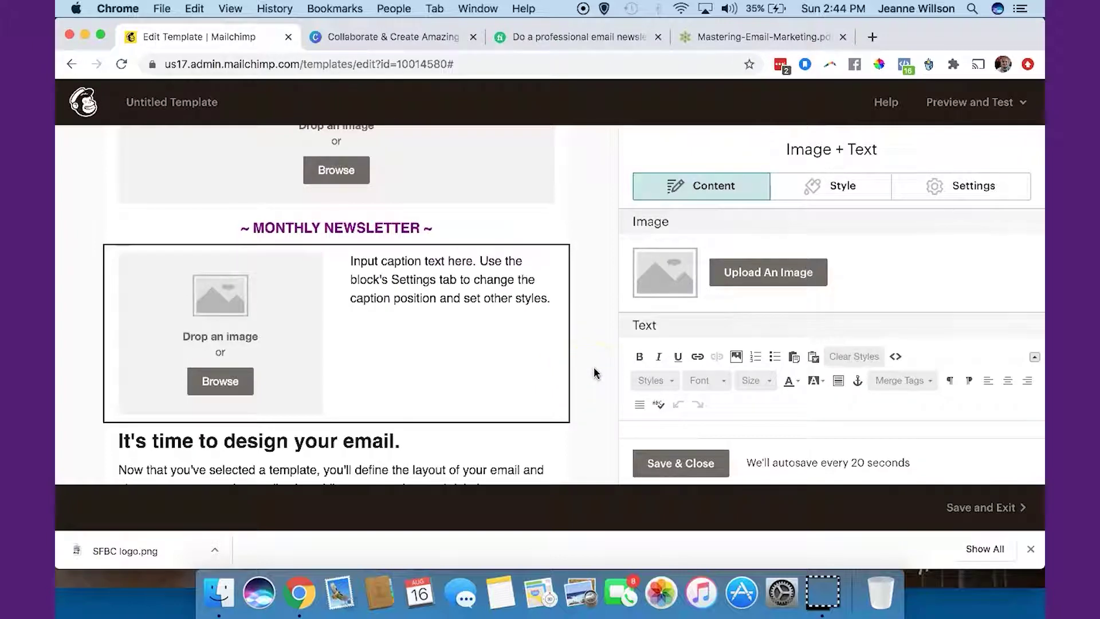
pyautogui.click(583, 36)
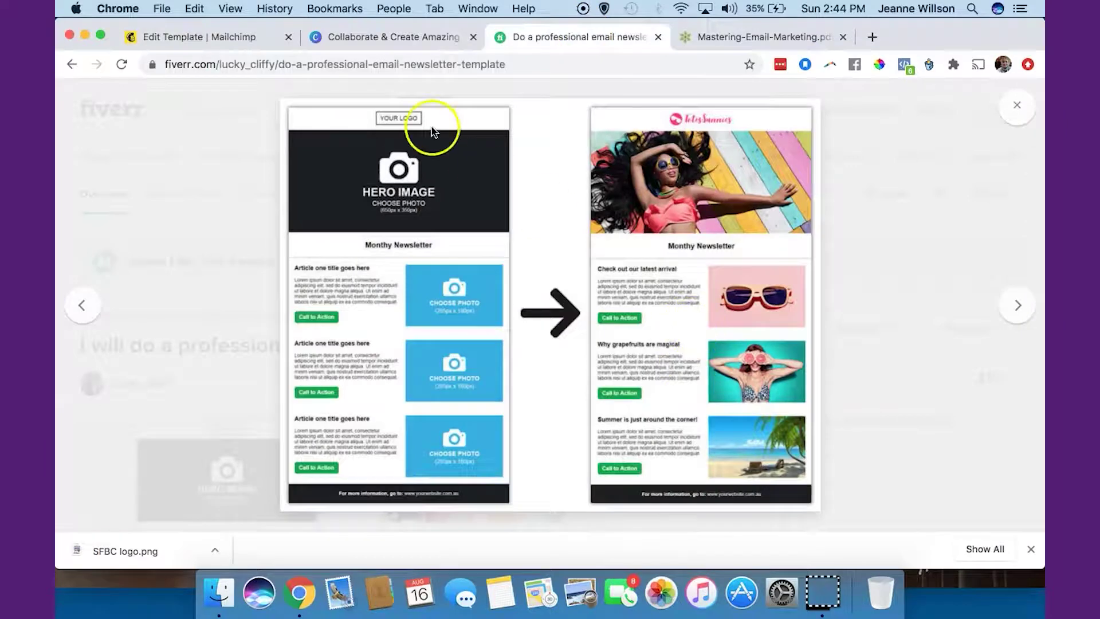
pyautogui.click(226, 43)
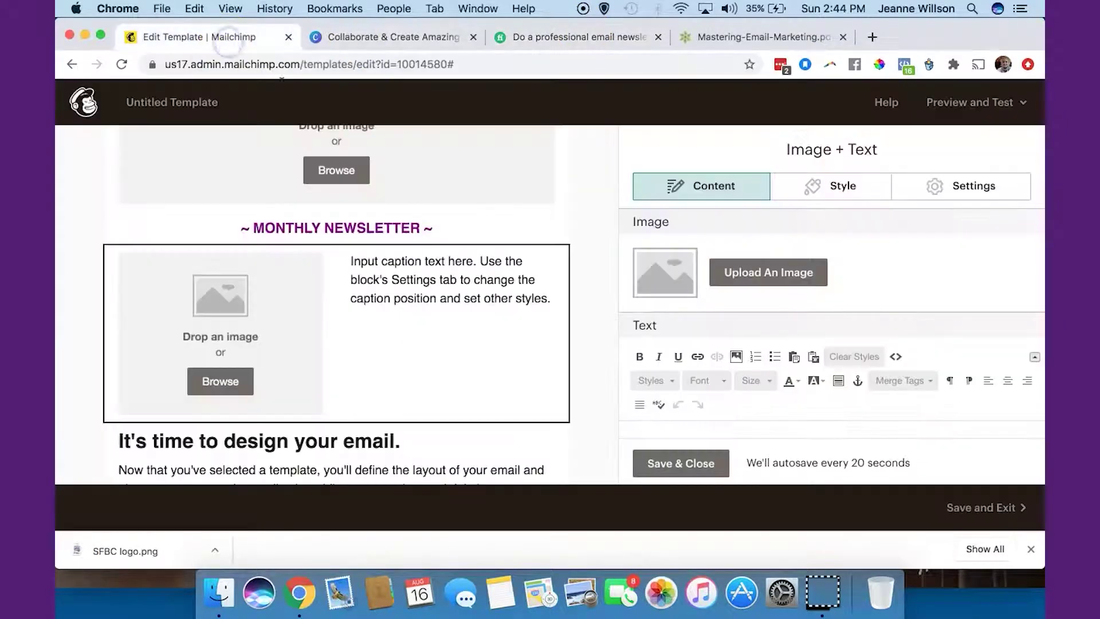
pyautogui.click(430, 340)
pyautogui.scroll(-3, 733, 374)
pyautogui.scroll(1, 733, 373)
pyautogui.click(755, 367)
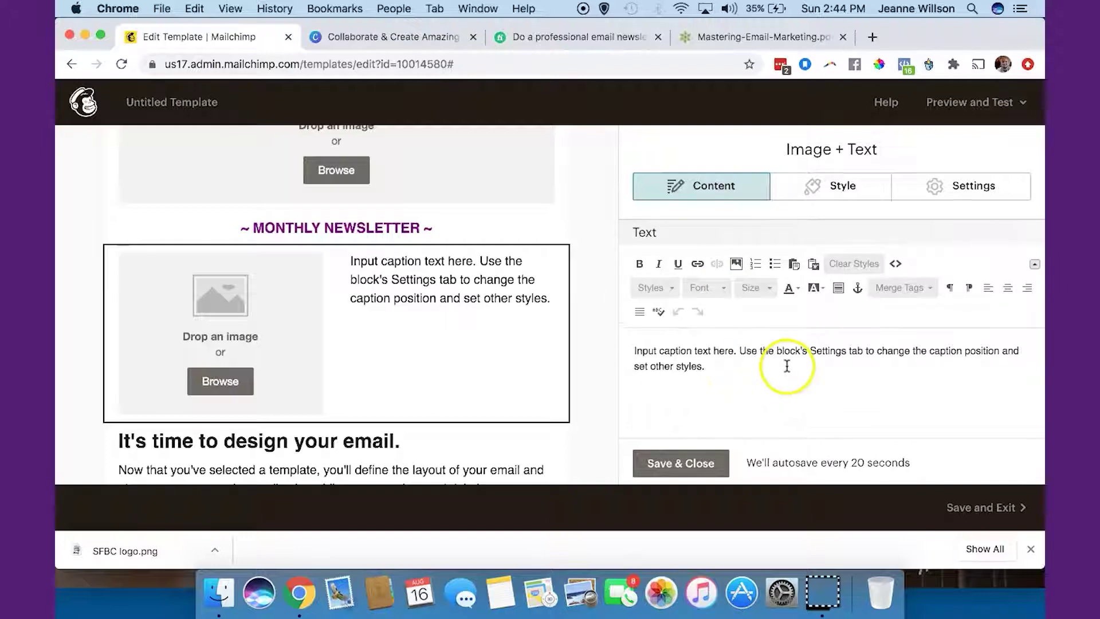
pyautogui.click(555, 431)
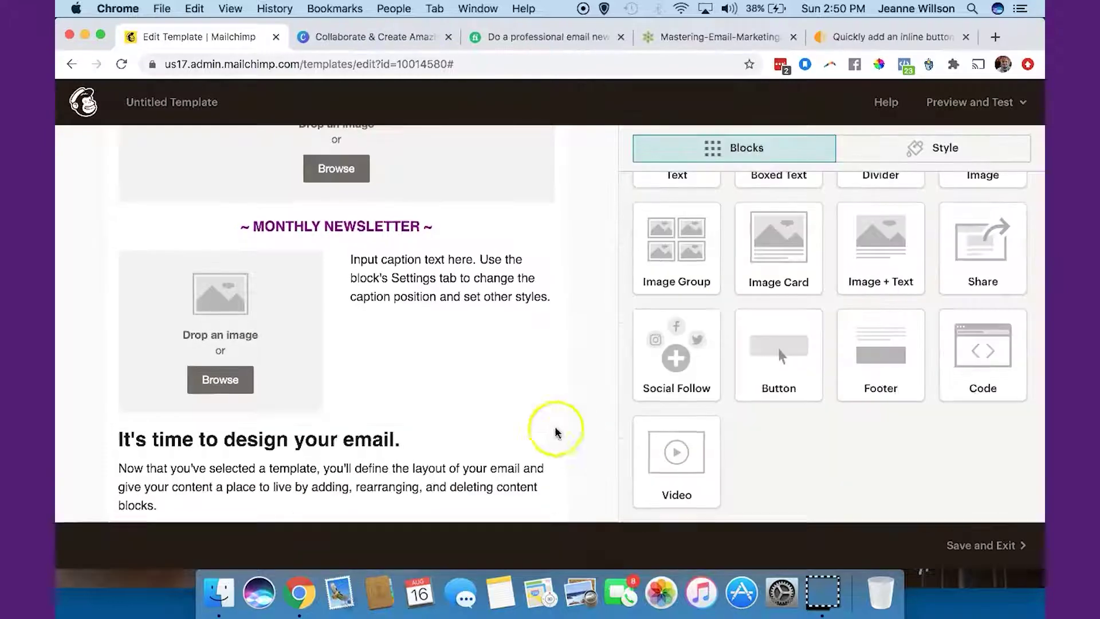
# Try a two-image layout in the Image + Text block with Left and Top positions, and return it to one left-positioned image
pyautogui.moveTo(552, 342)
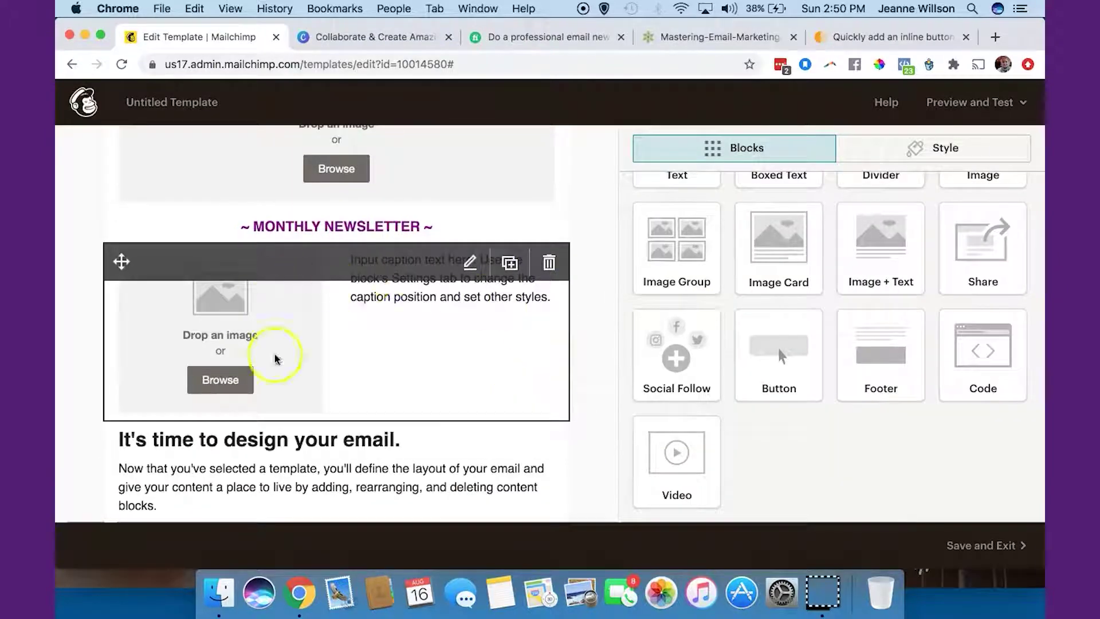
pyautogui.click(412, 309)
pyautogui.click(957, 185)
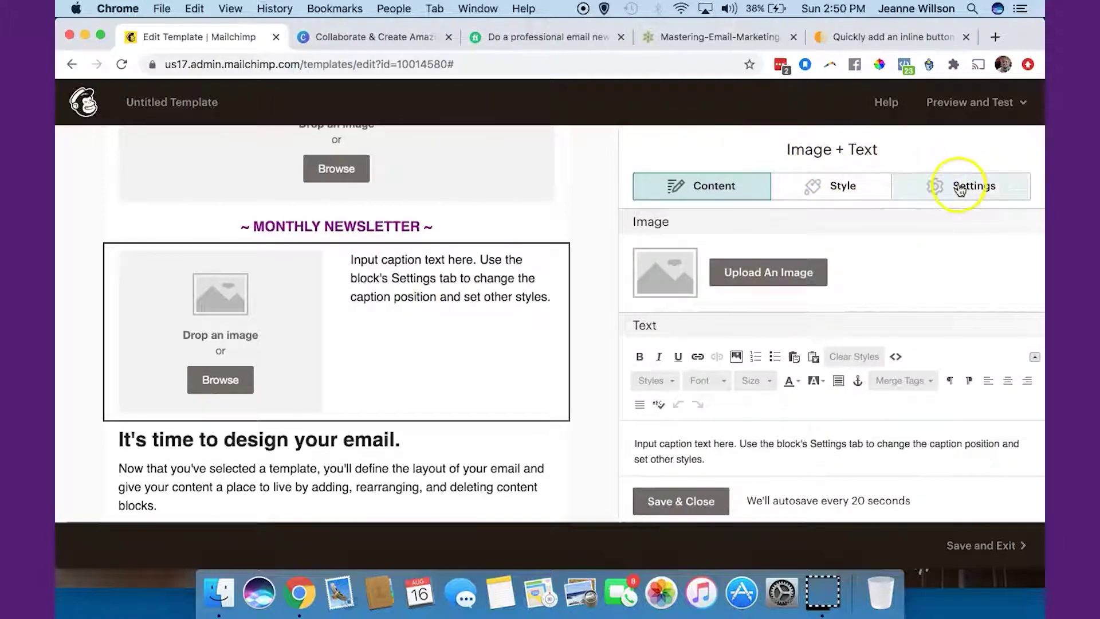
pyautogui.scroll(-2, 954, 268)
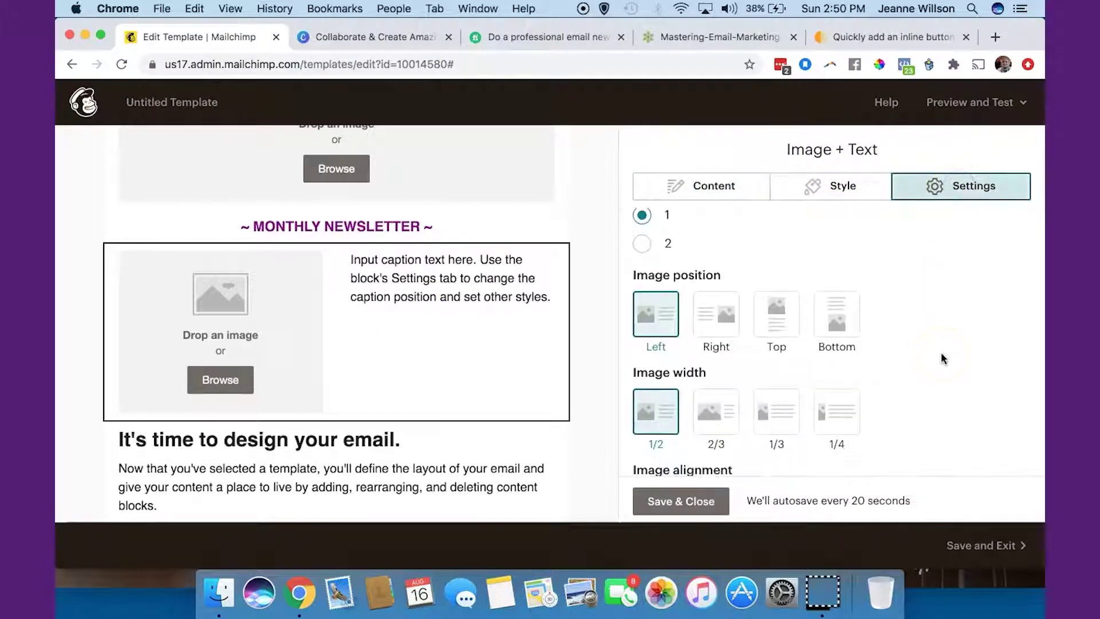
pyautogui.click(646, 248)
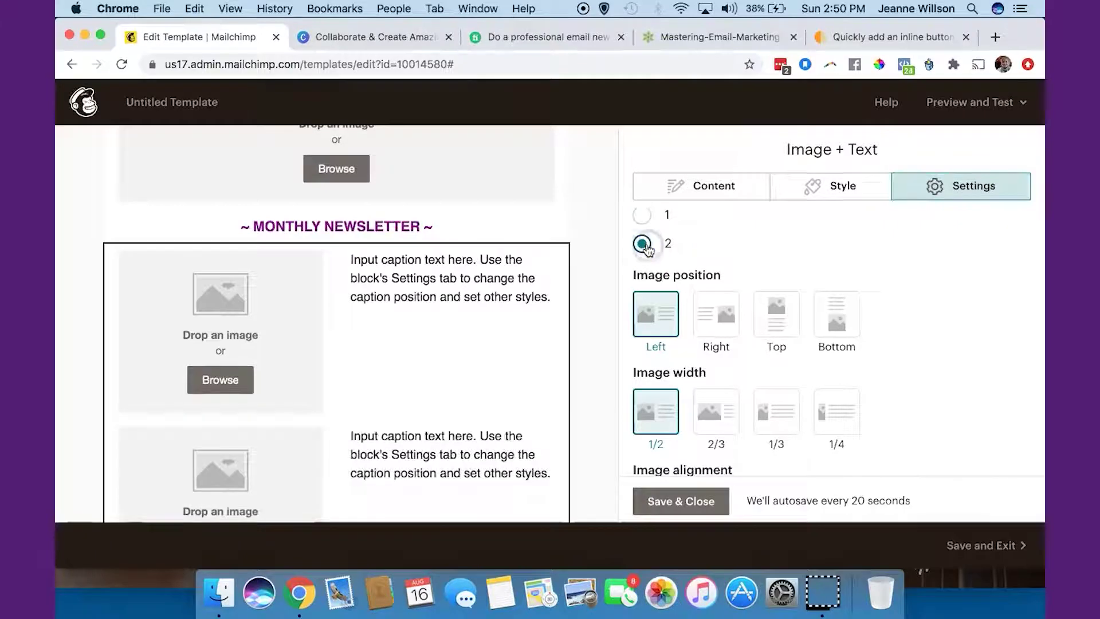
pyautogui.scroll(-2, 515, 388)
pyautogui.scroll(-2, 516, 387)
pyautogui.scroll(2, 509, 388)
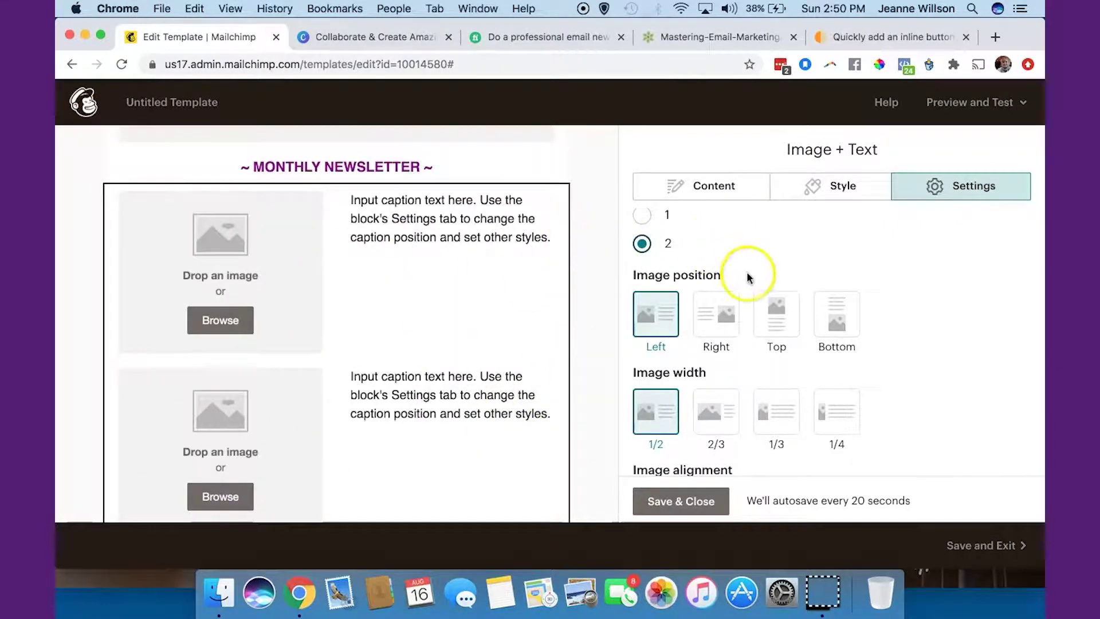
pyautogui.click(776, 313)
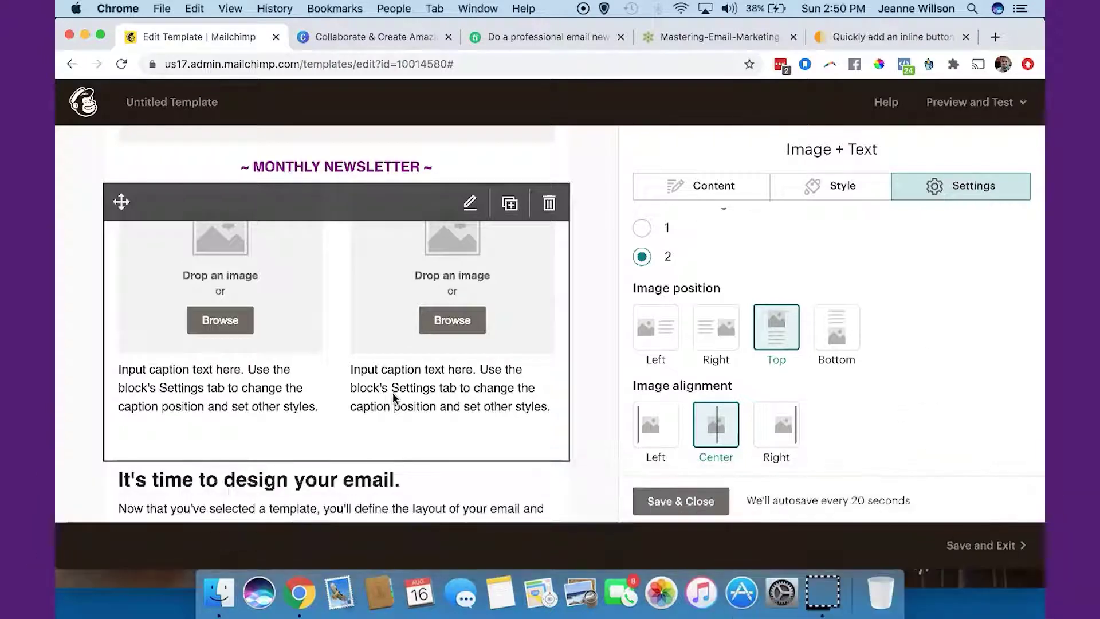
pyautogui.click(656, 331)
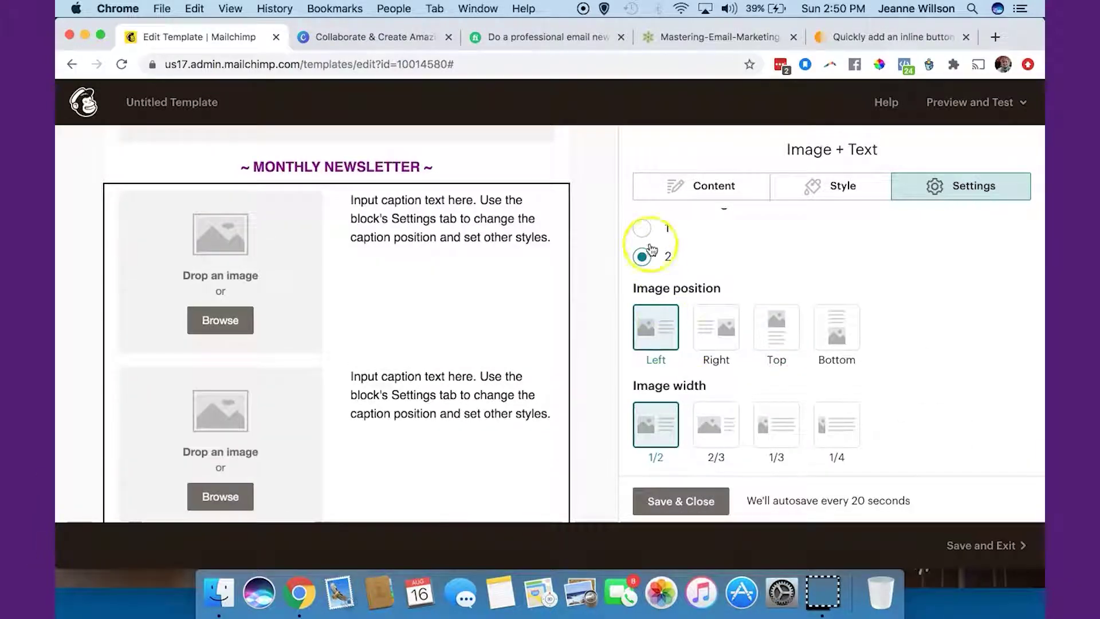
pyautogui.click(642, 228)
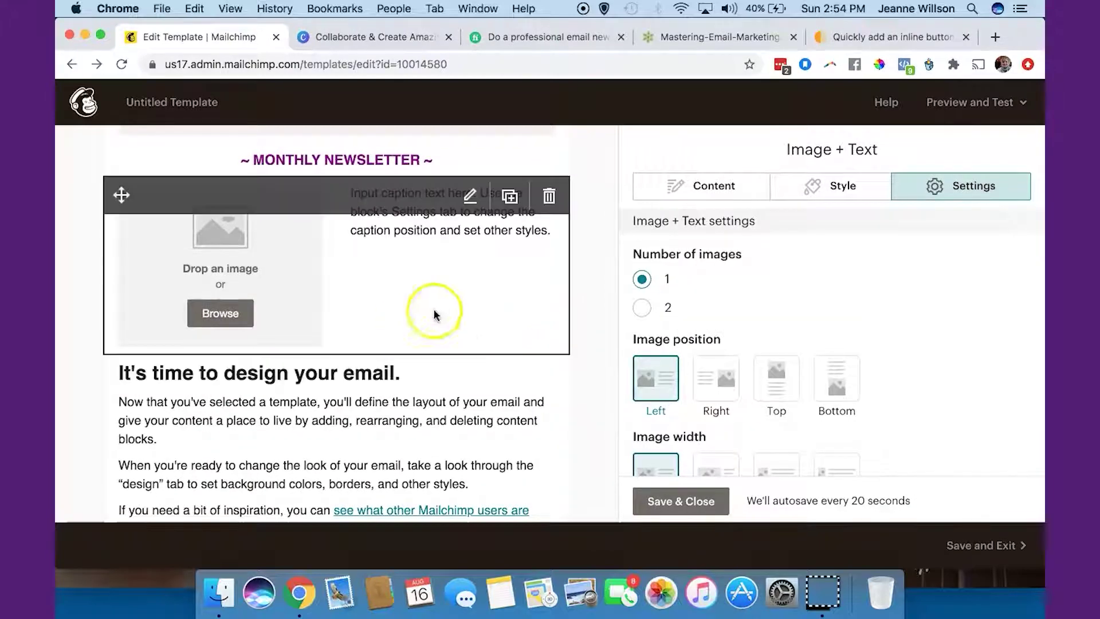
# Check the call-to-action buttons in the Fiverr sample newsletter and return to the Mailchimp template
pyautogui.moveTo(539, 362)
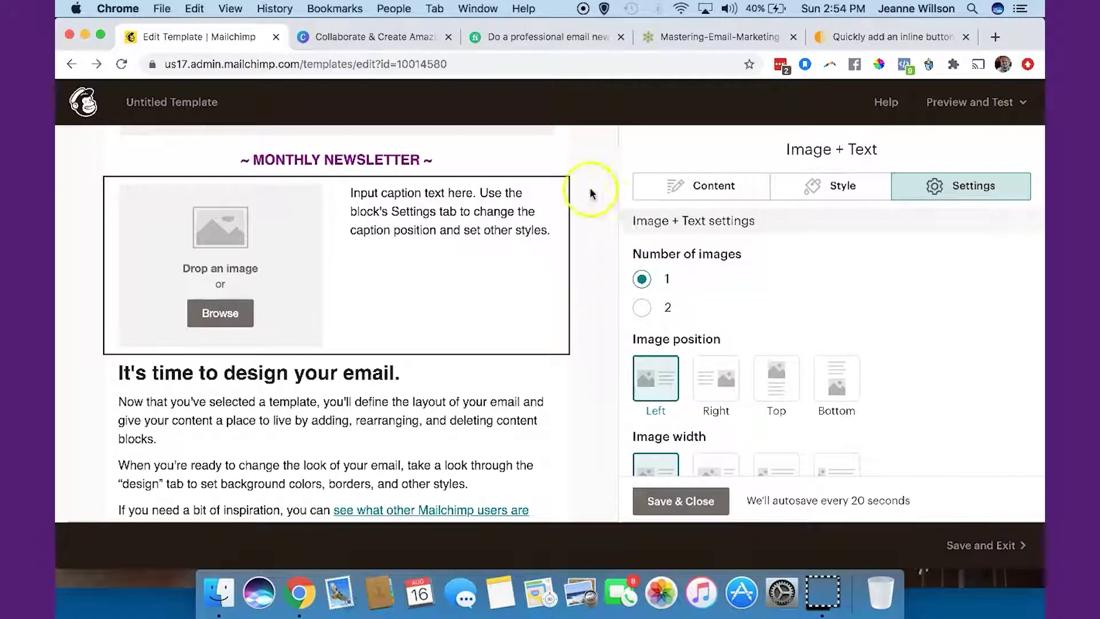
pyautogui.moveTo(550, 163)
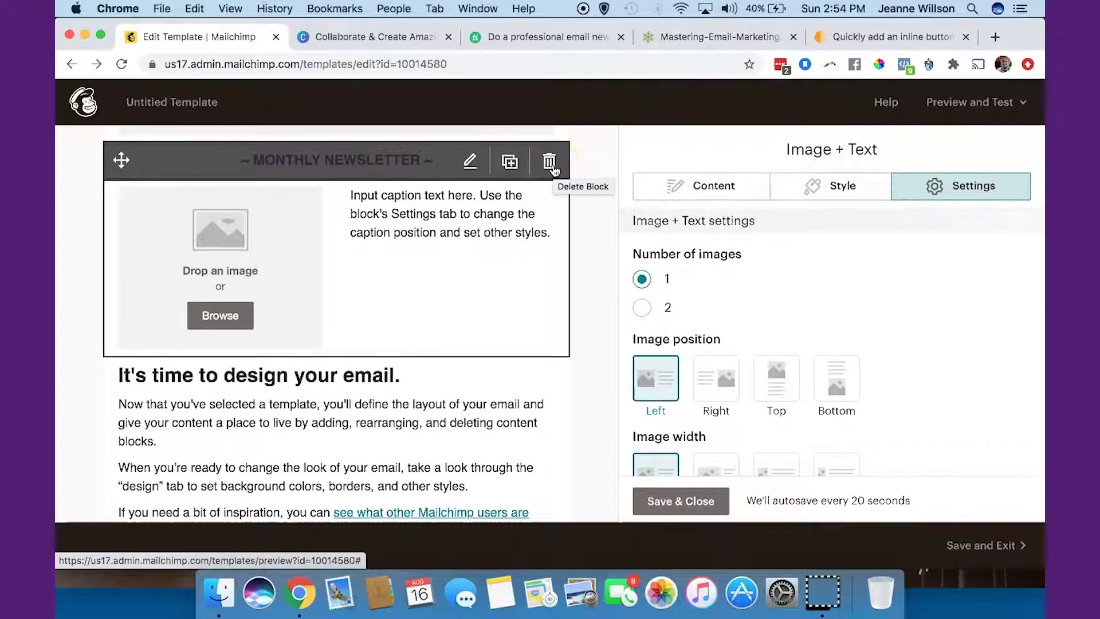
pyautogui.click(519, 39)
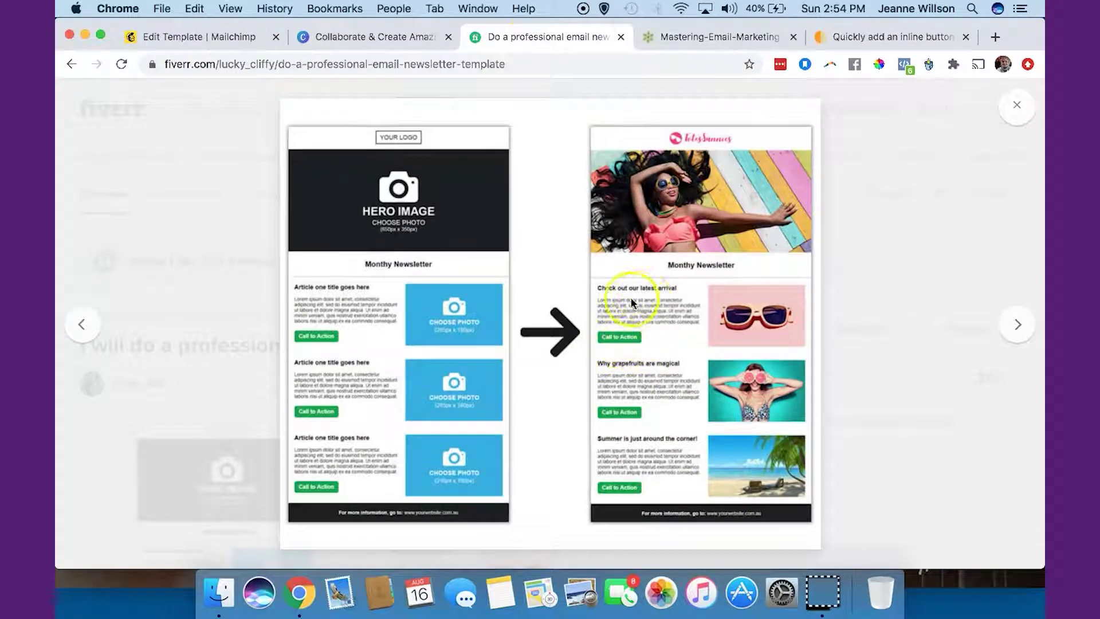
pyautogui.click(405, 40)
pyautogui.click(218, 38)
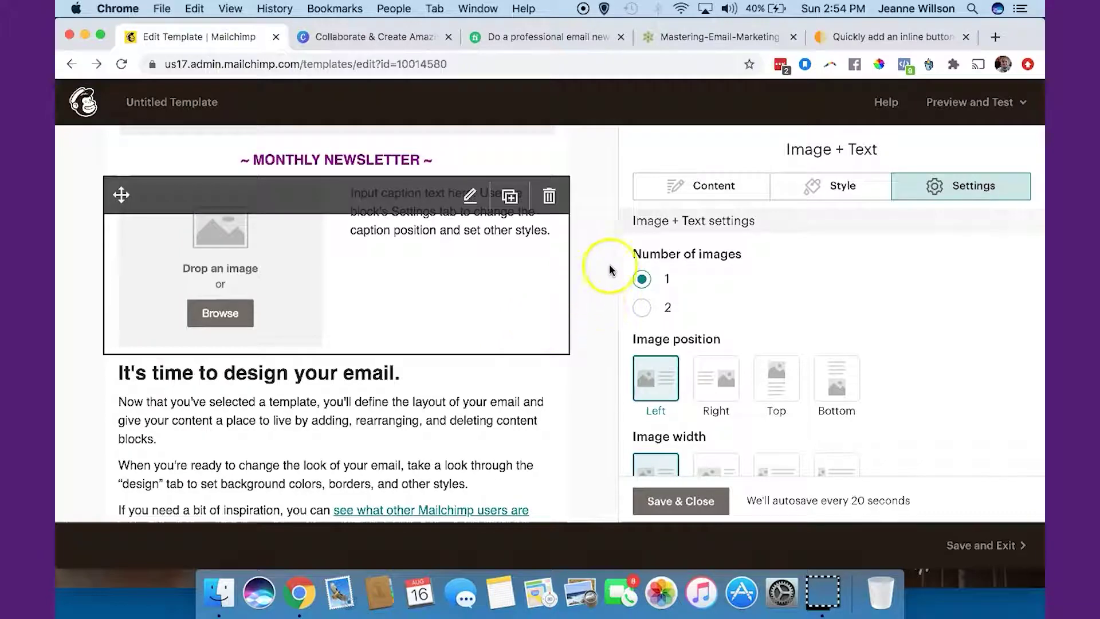
# Save the Image + Text block and add a Button block directly below it
pyautogui.click(665, 500)
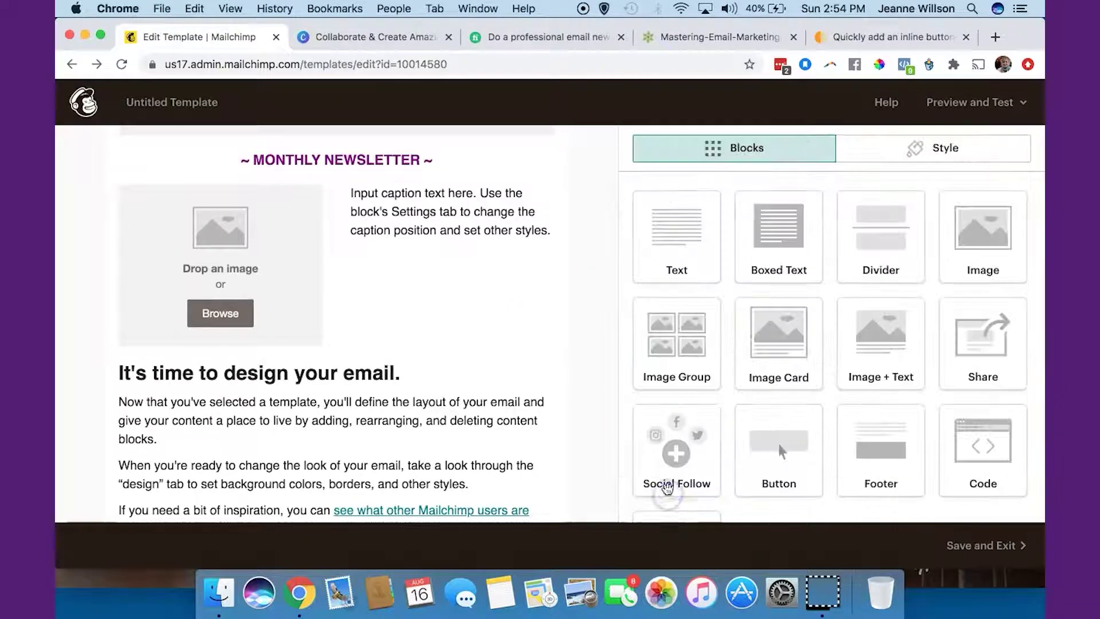
pyautogui.scroll(-2, 905, 355)
pyautogui.moveTo(776, 361); pyautogui.dragTo(471, 343)
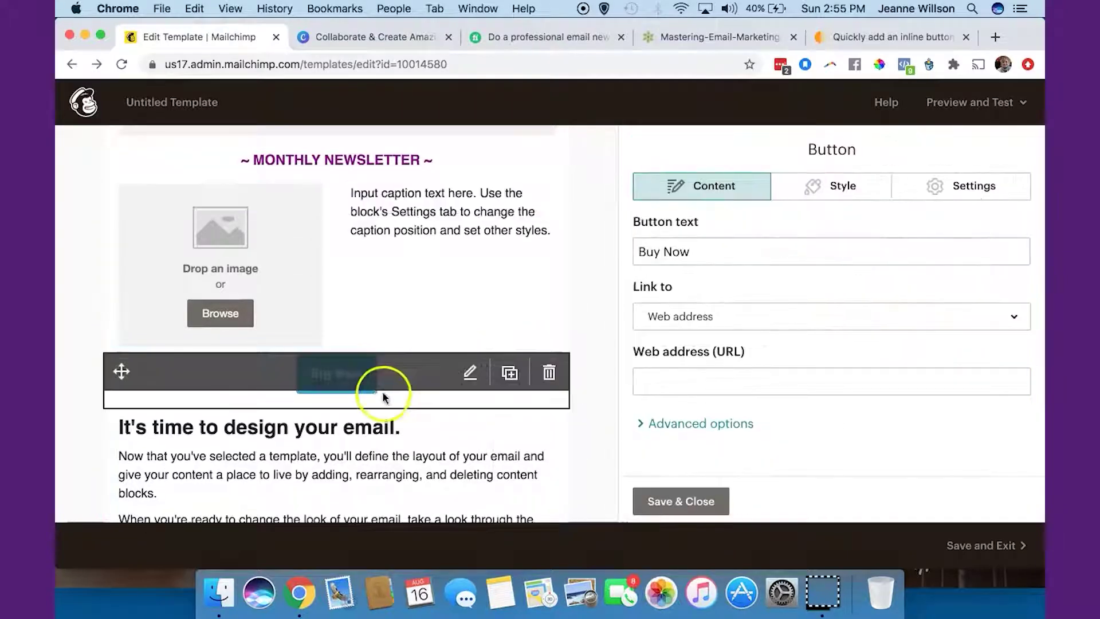
# Set the Buy Now button's background color to purple #8629dd
pyautogui.click(834, 193)
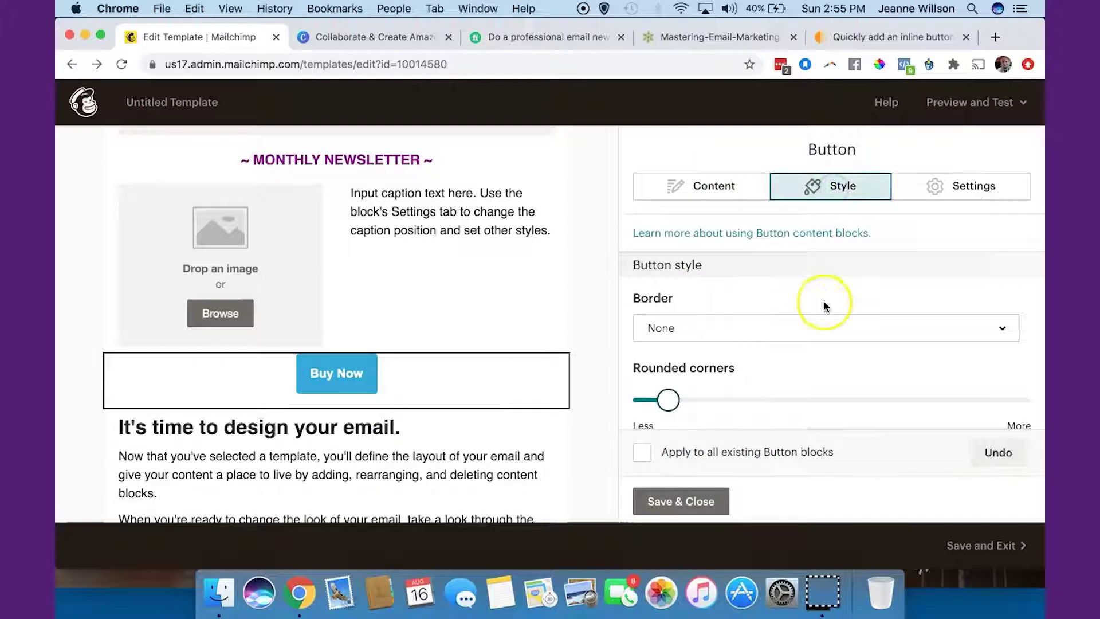
pyautogui.scroll(-5, 827, 336)
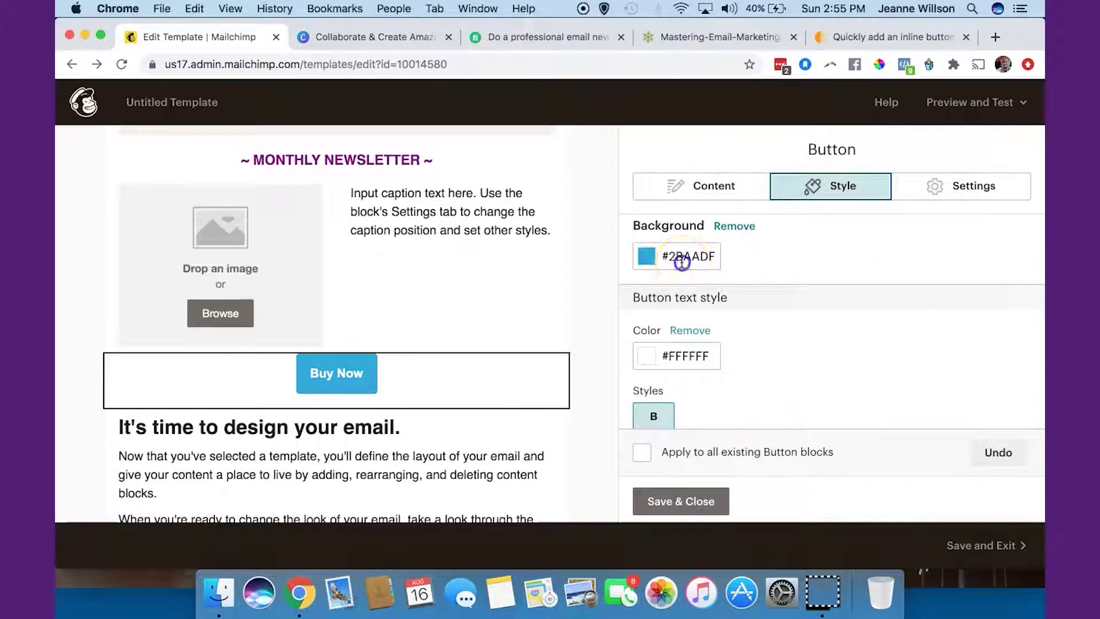
pyautogui.click(682, 262)
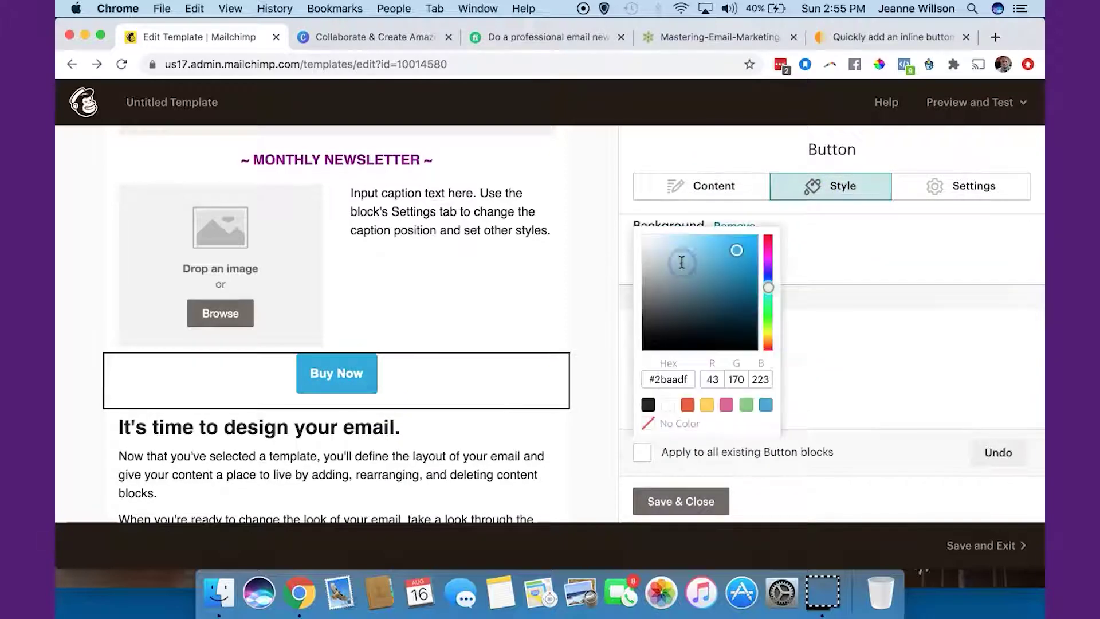
pyautogui.click(768, 265)
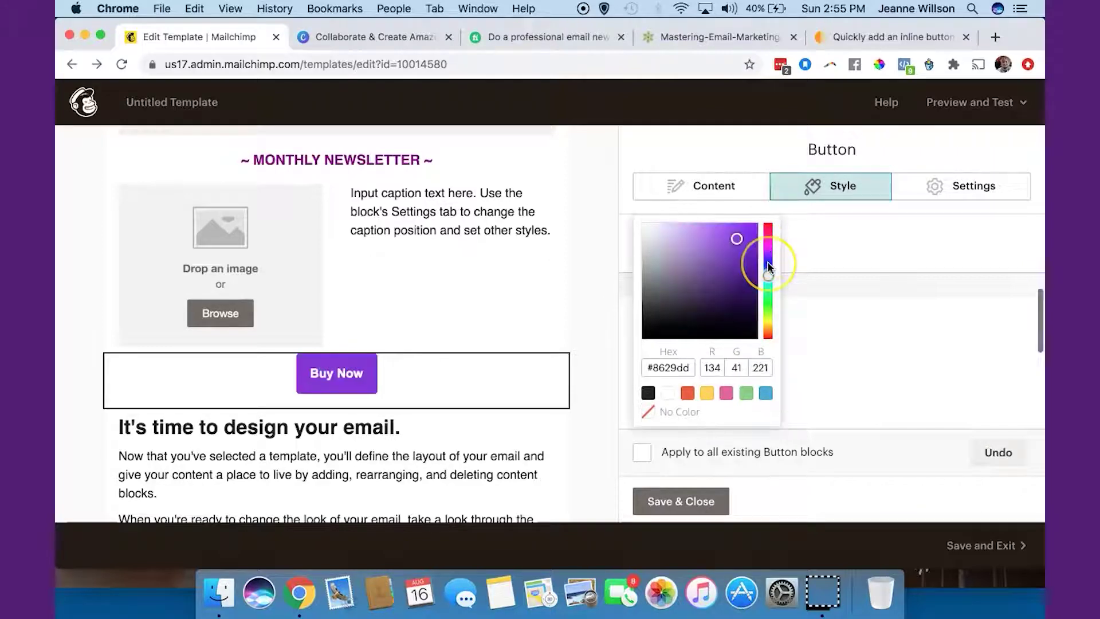
pyautogui.click(855, 291)
# Try the Full width setting on the Buy Now button, and return its width to Fit to text
pyautogui.scroll(4, 749, 335)
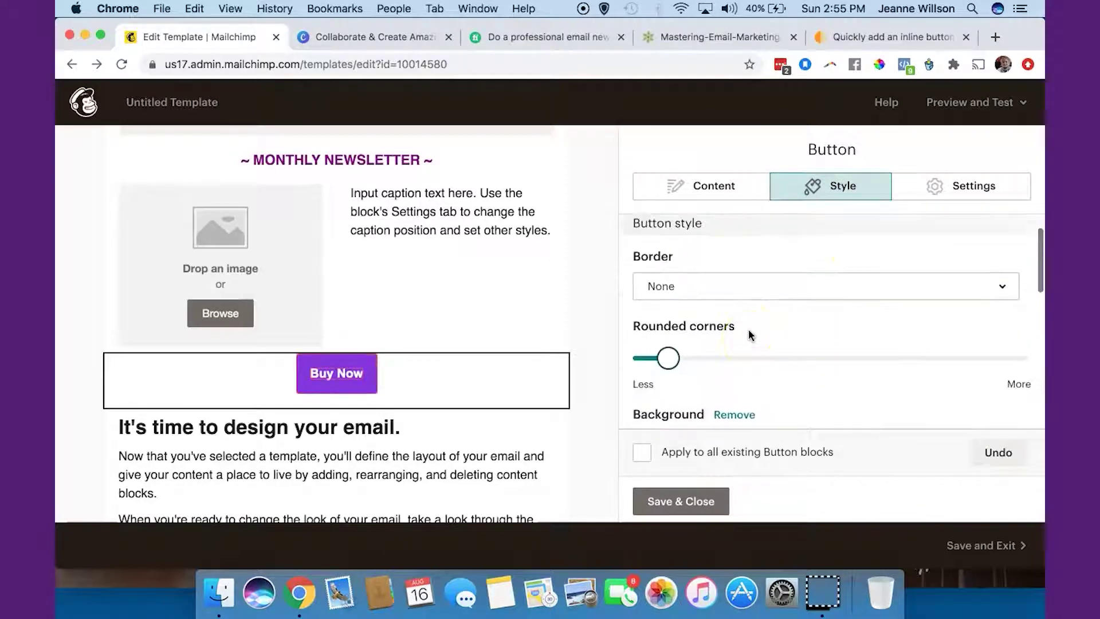
pyautogui.scroll(-6, 748, 330)
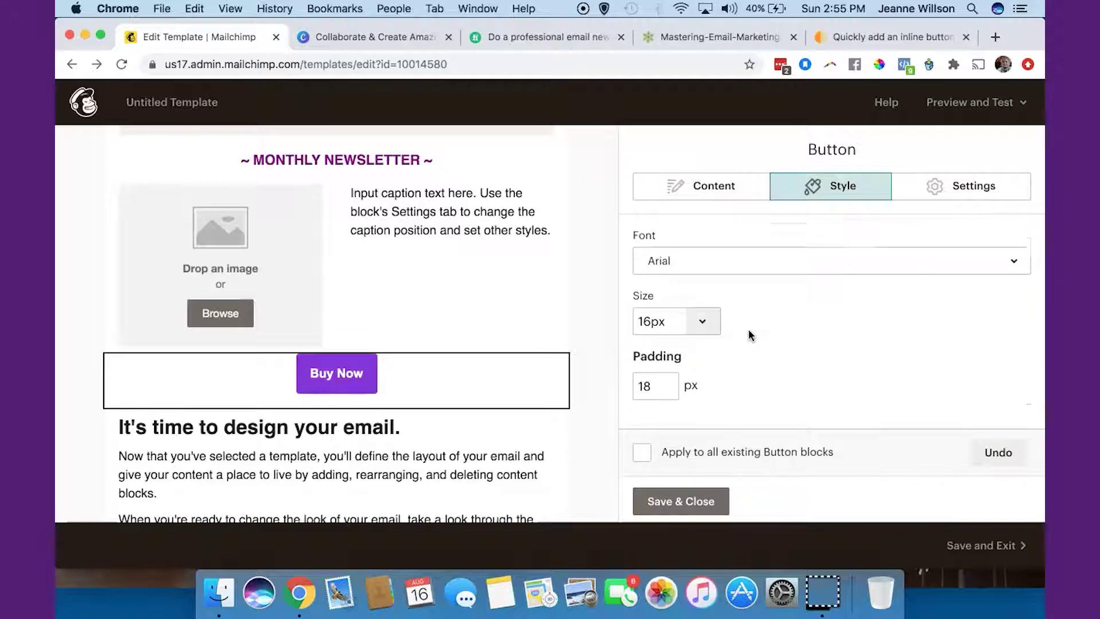
pyautogui.scroll(3, 748, 334)
pyautogui.click(957, 190)
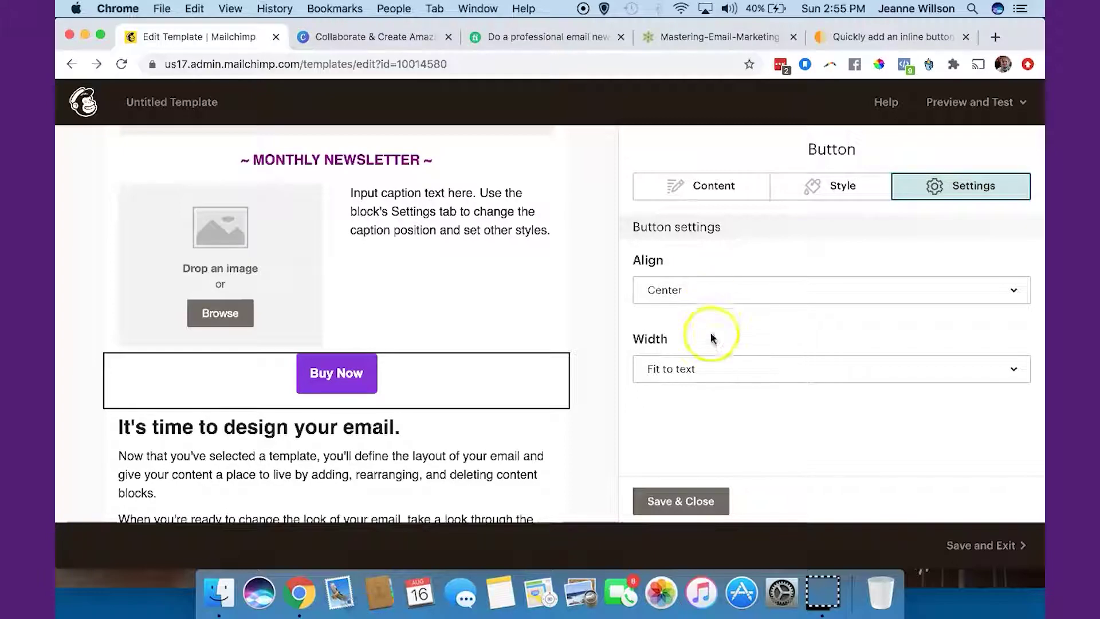
pyautogui.click(705, 373)
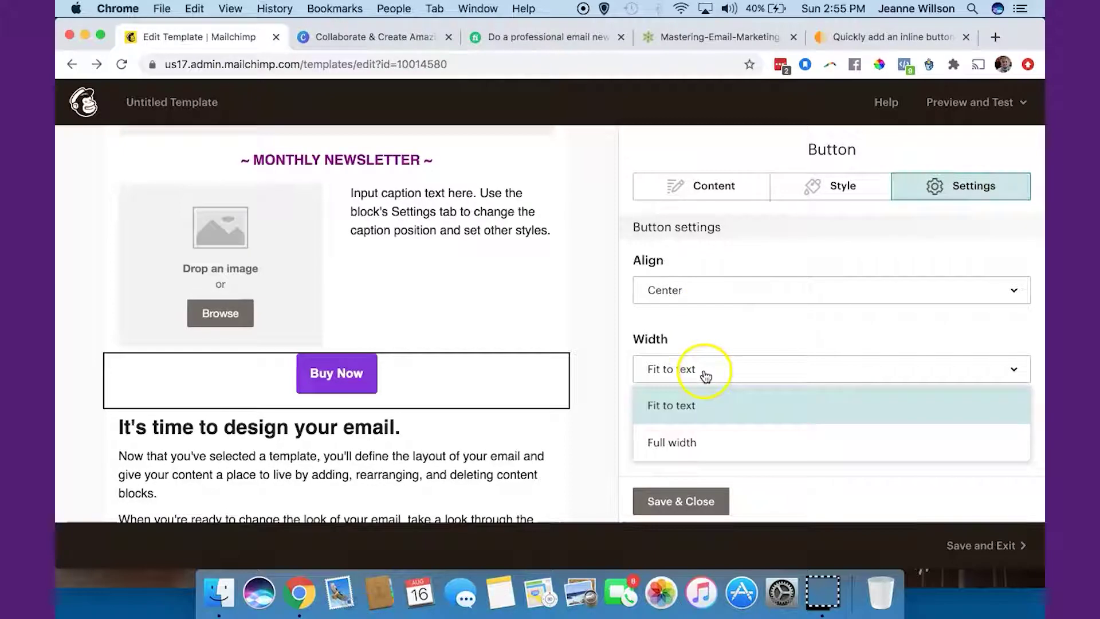
pyautogui.click(709, 444)
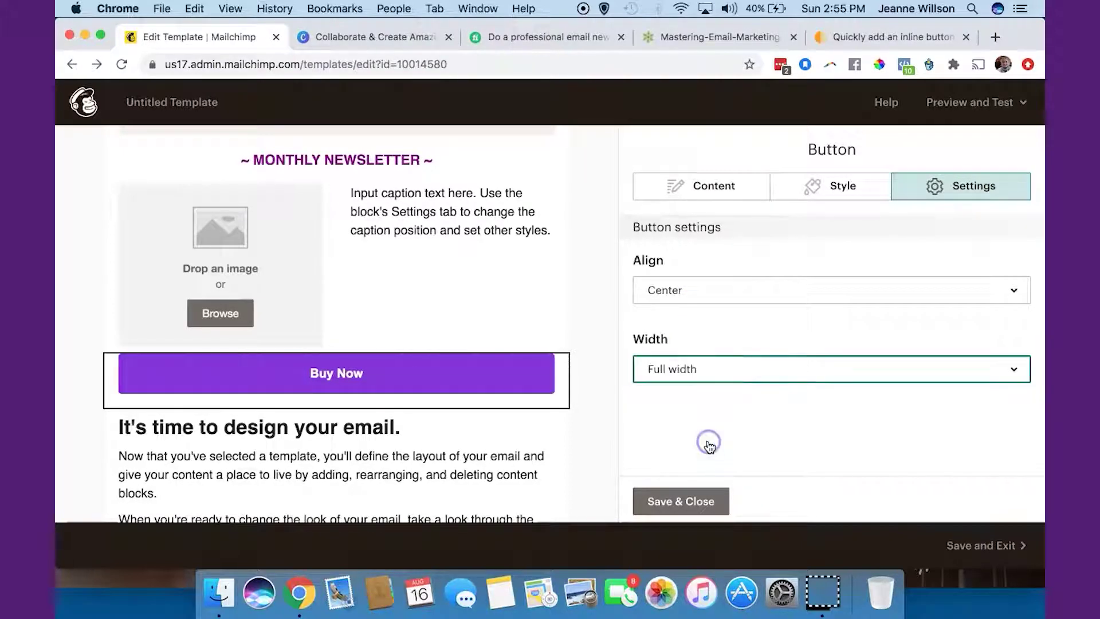
pyautogui.click(719, 371)
pyautogui.click(713, 404)
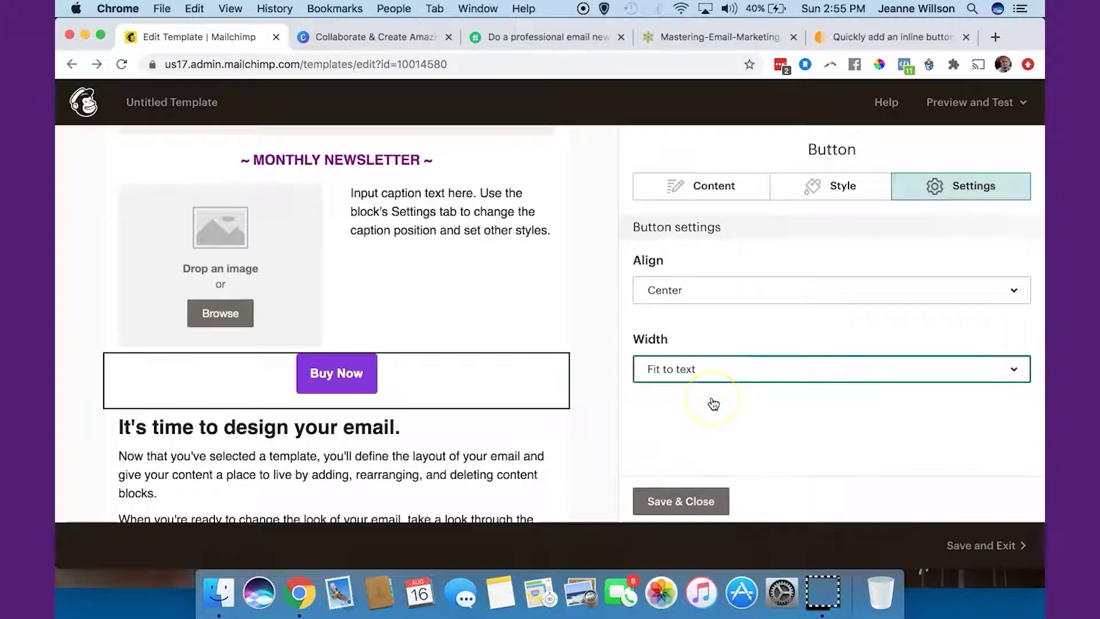
# Set the Buy Now button's alignment to Right
pyautogui.click(716, 377)
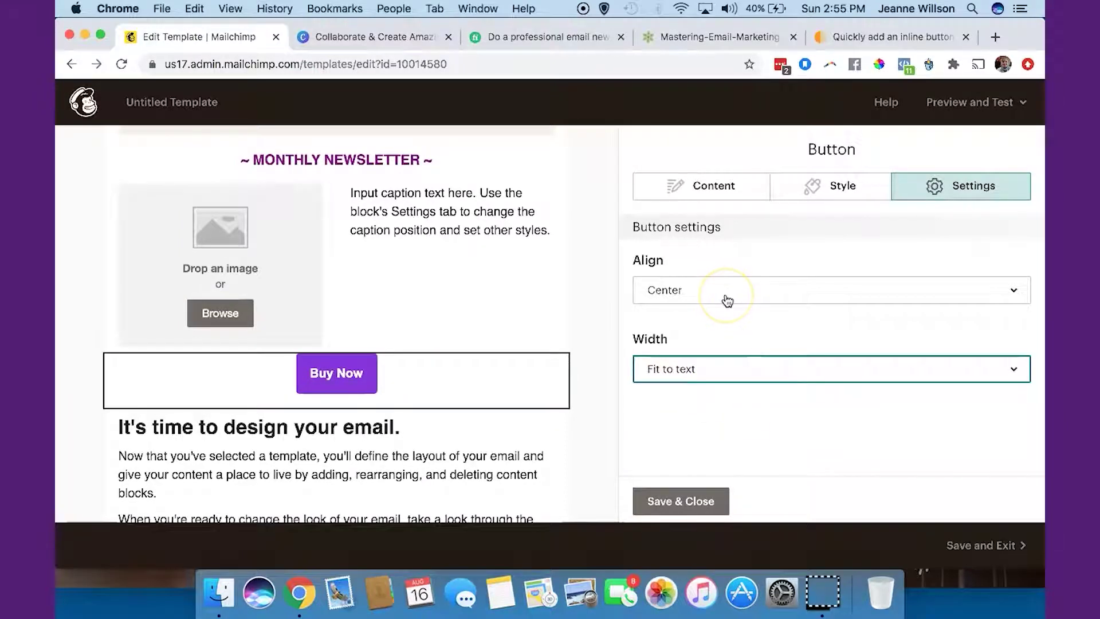
pyautogui.click(726, 297)
pyautogui.click(725, 397)
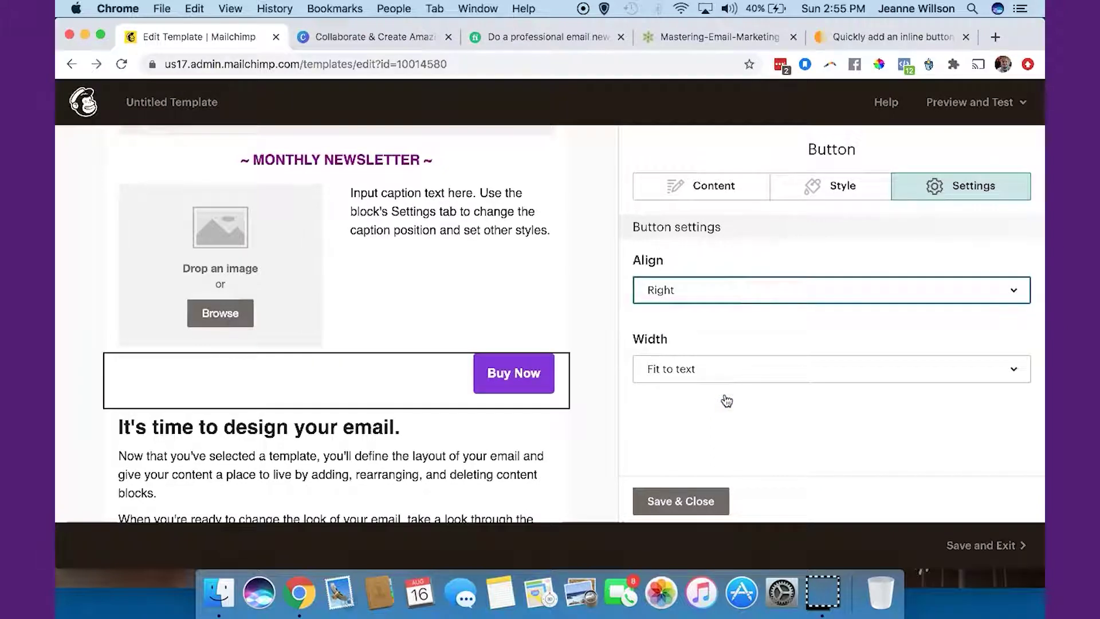
# Change the Buy Now button's text to ">> visit this article"
pyautogui.click(712, 186)
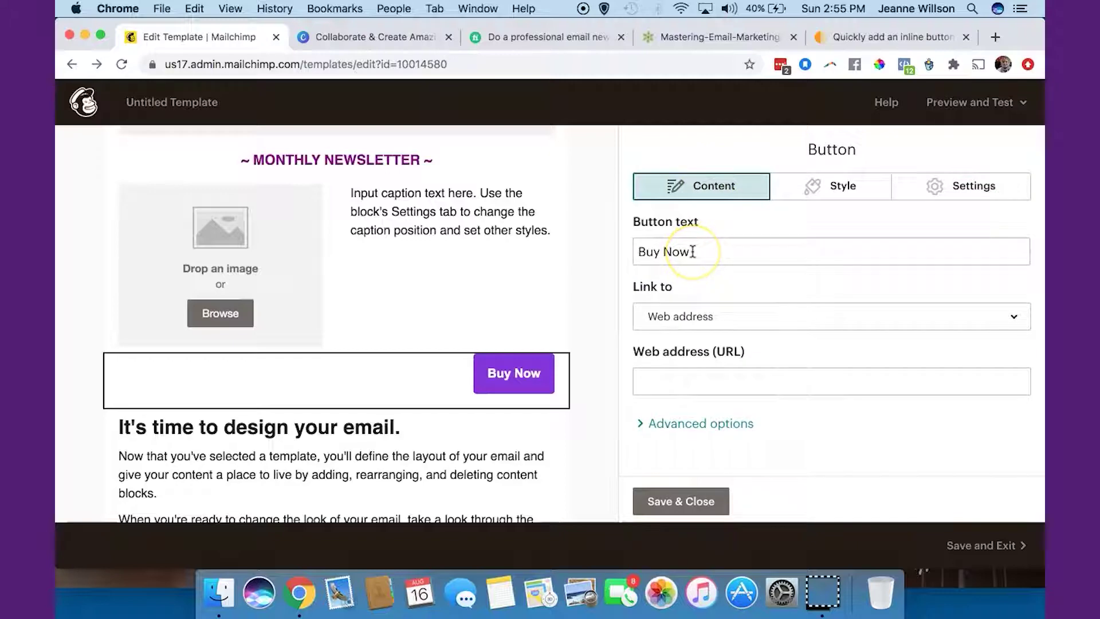
pyautogui.moveTo(692, 251); pyautogui.dragTo(619, 251)
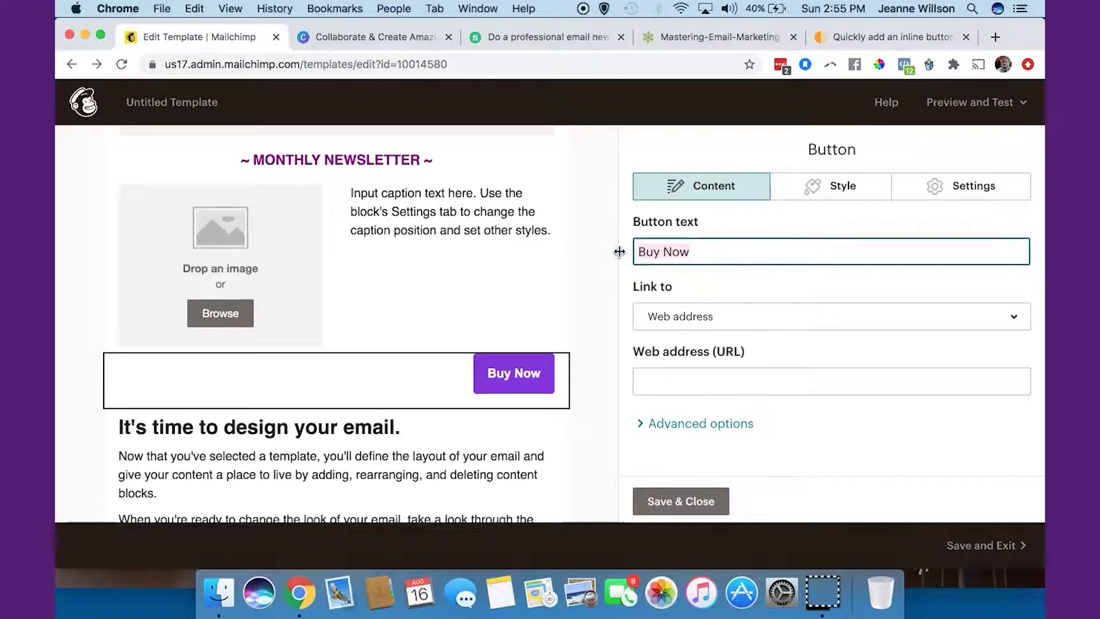
pyautogui.write('vis')
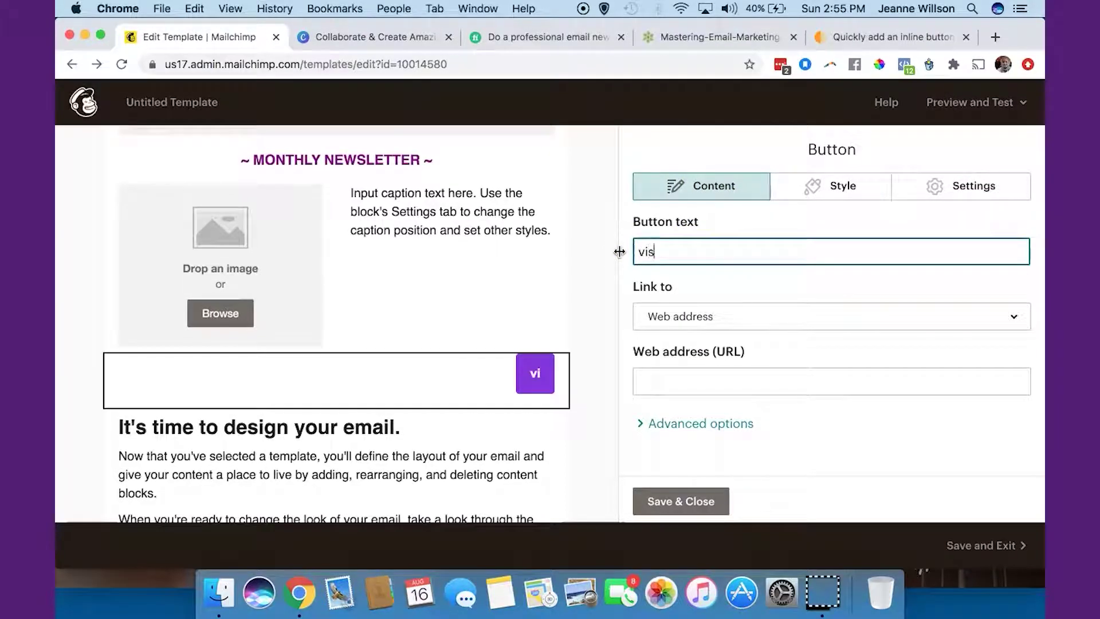
pyautogui.write('it this article')
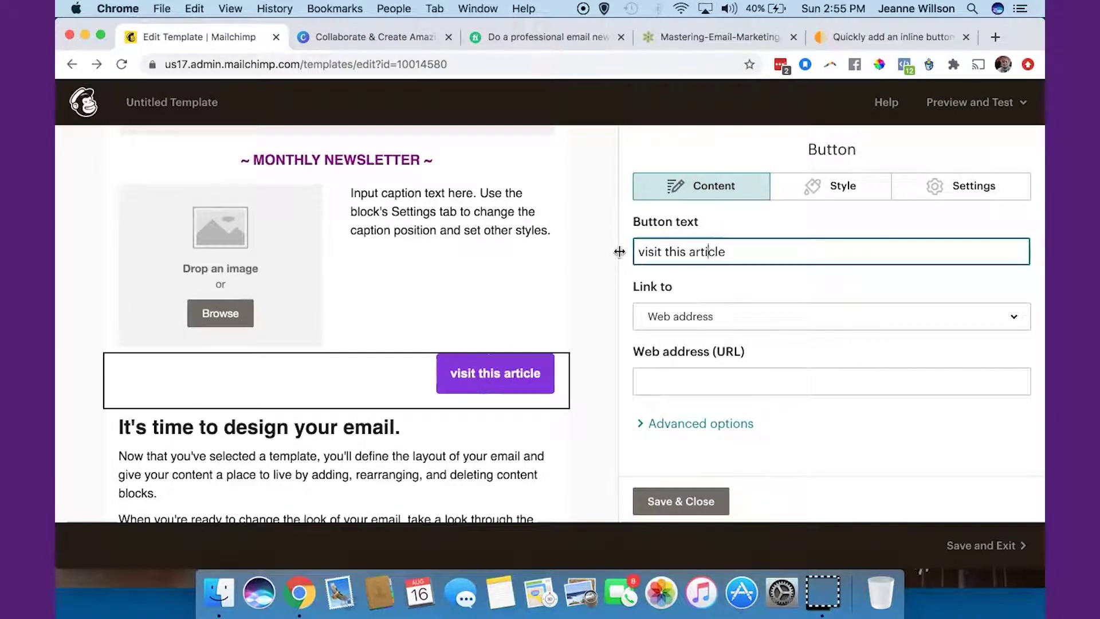
pyautogui.write('>>')
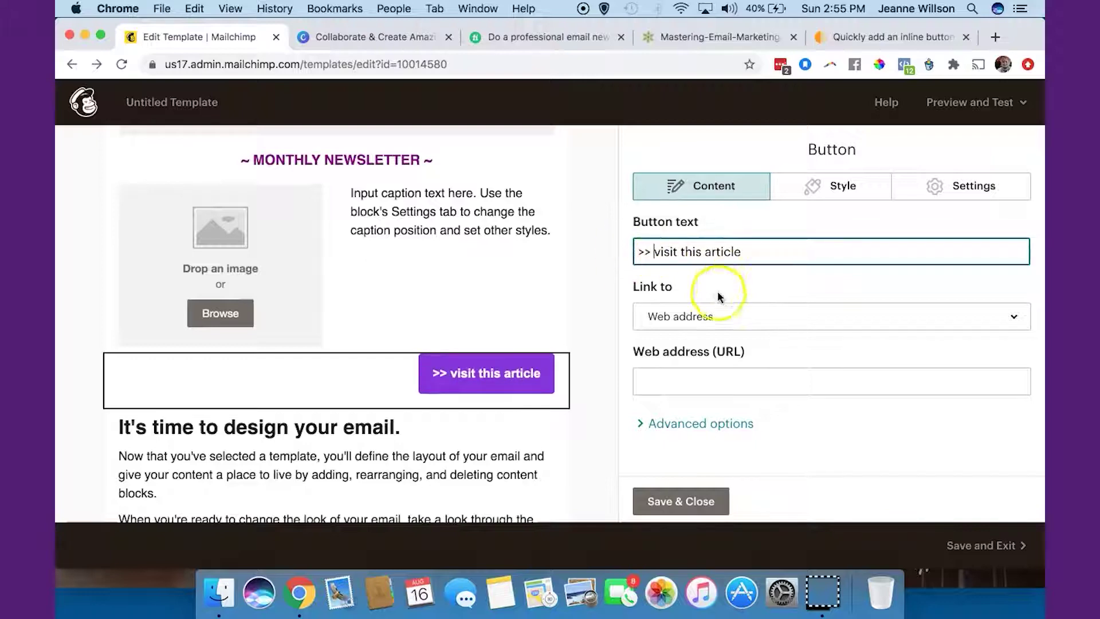
pyautogui.click(709, 326)
pyautogui.click(709, 366)
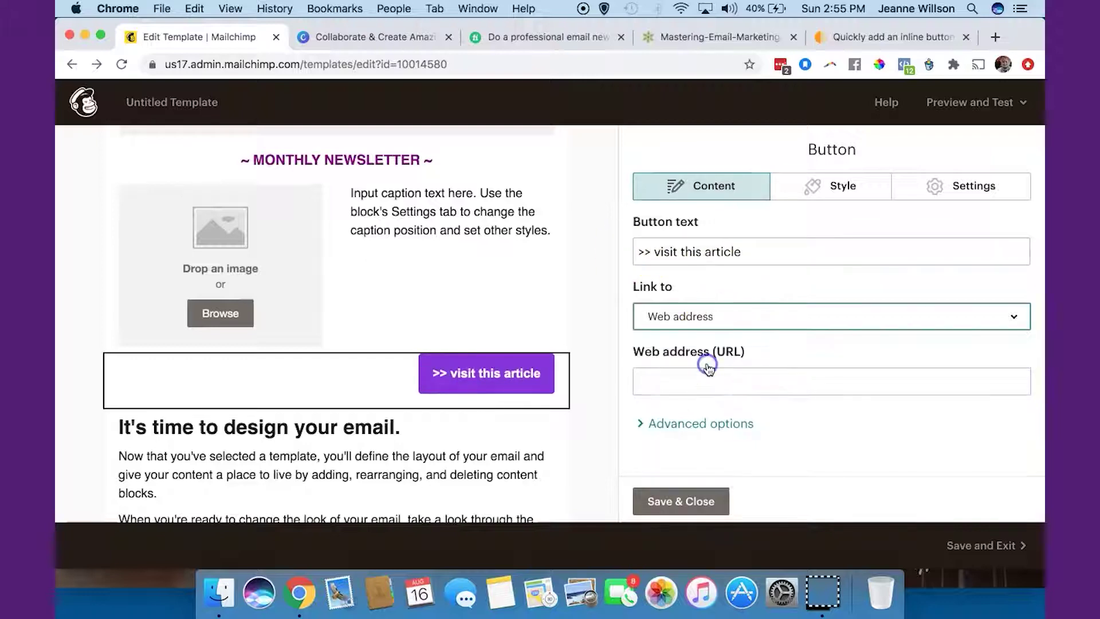
pyautogui.click(700, 390)
pyautogui.write('https:')
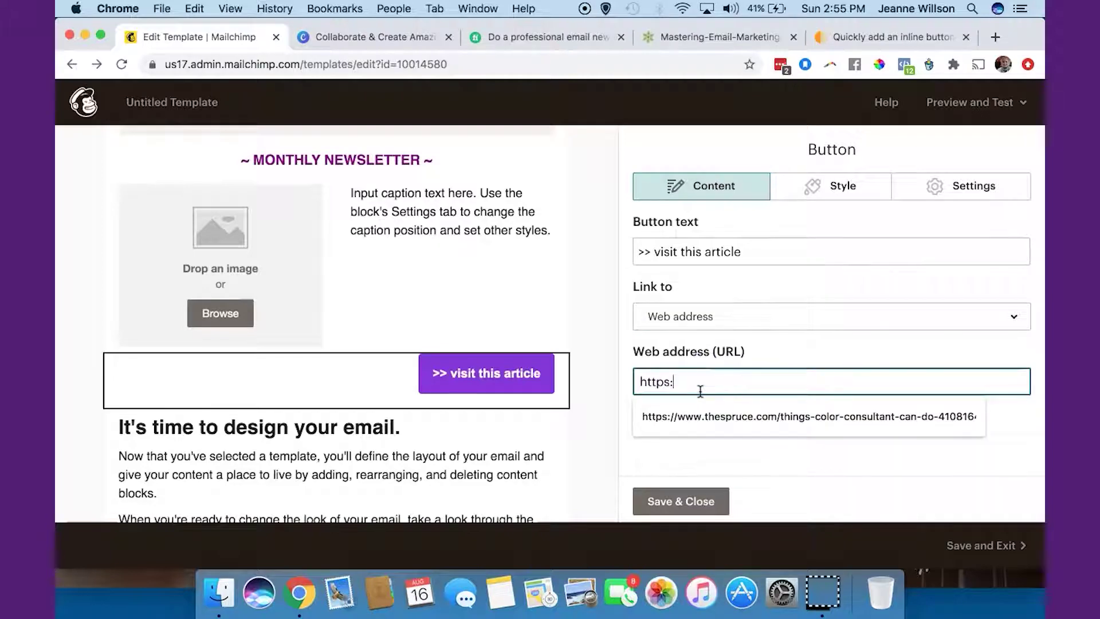
pyautogui.press('BackSpace')
pyautogui.press('BackSpace')
pyautogui.press('BackSpace')
pyautogui.press('BackSpace')
pyautogui.press('BackSpace')
pyautogui.press('BackSpace')
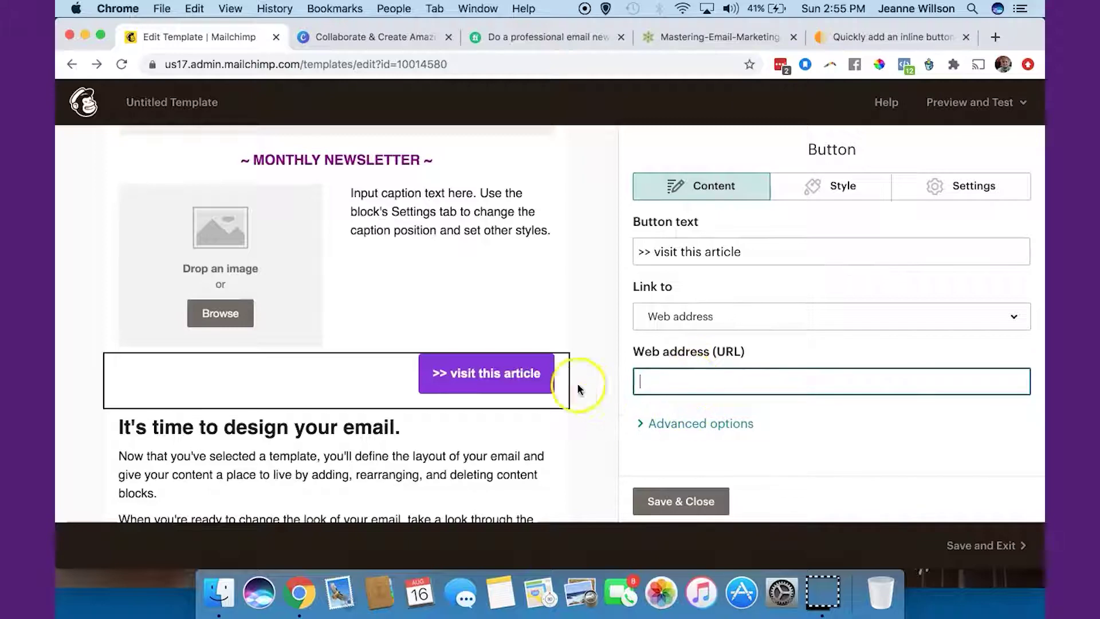
# Save the article button block without entering a link address, and close its settings
pyautogui.moveTo(526, 374)
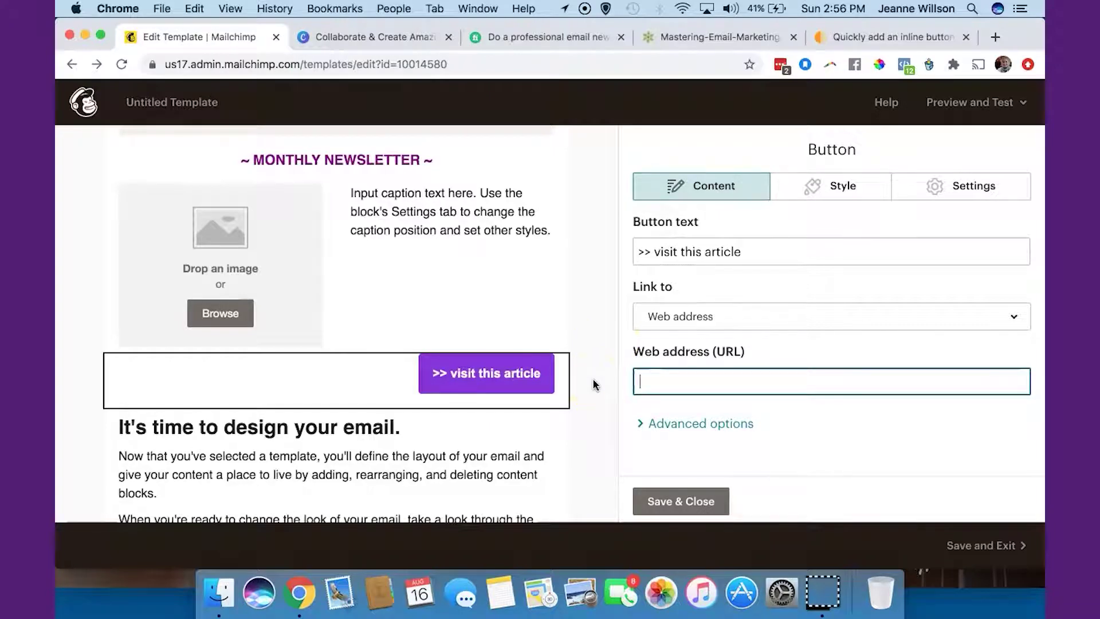
pyautogui.scroll(-3, 592, 383)
pyautogui.scroll(5, 592, 383)
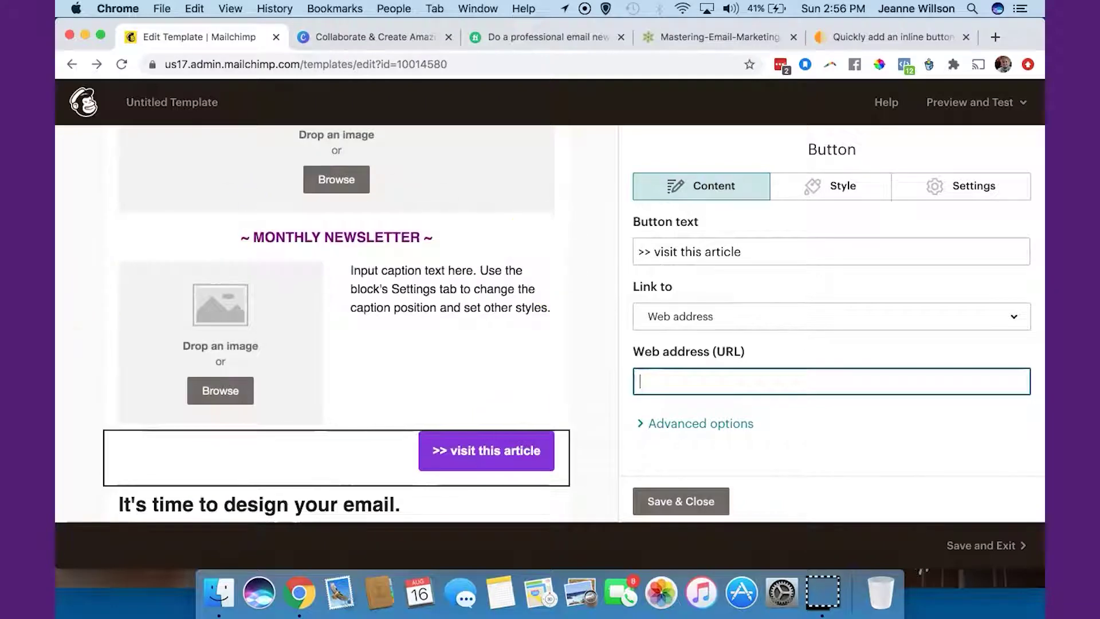
pyautogui.click(603, 321)
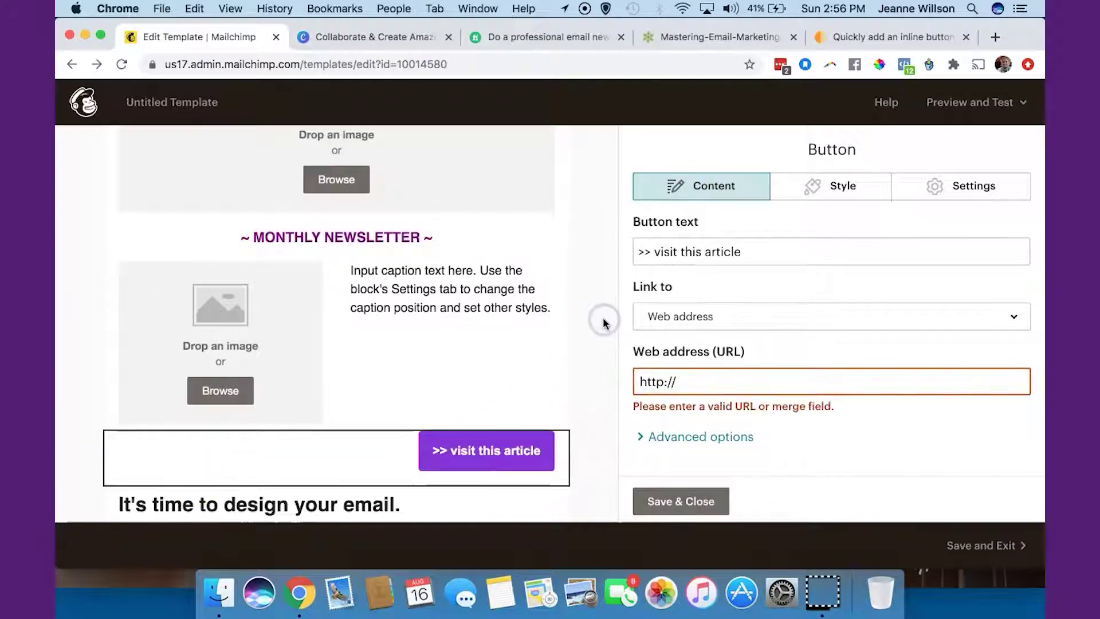
pyautogui.click(686, 501)
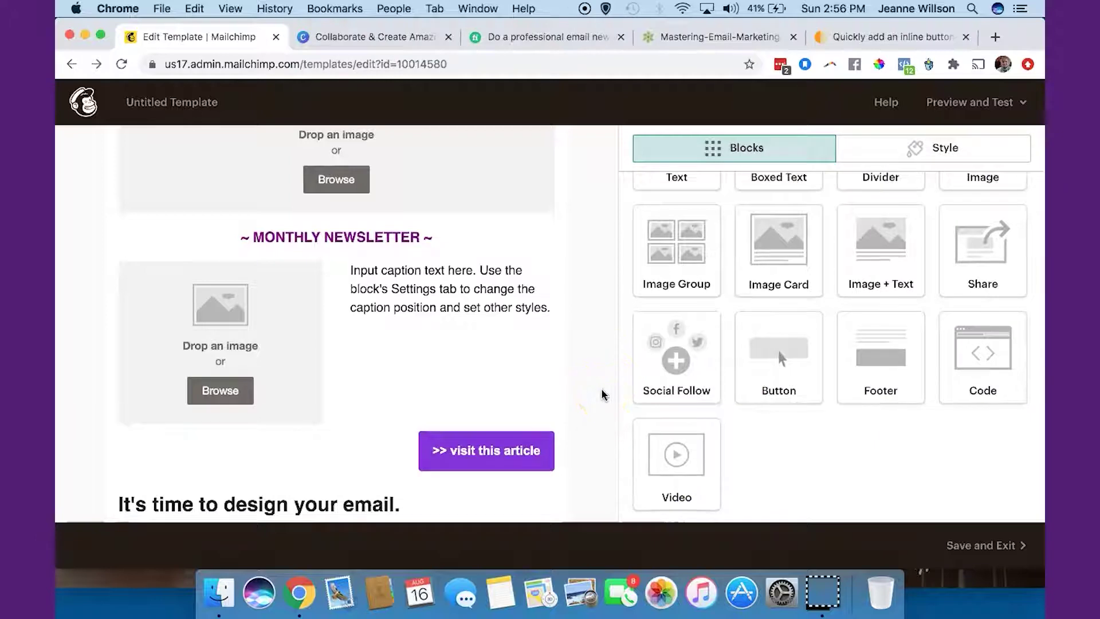
# Add a Divider block directly below the article button and save it with its default style
pyautogui.scroll(-3, 602, 394)
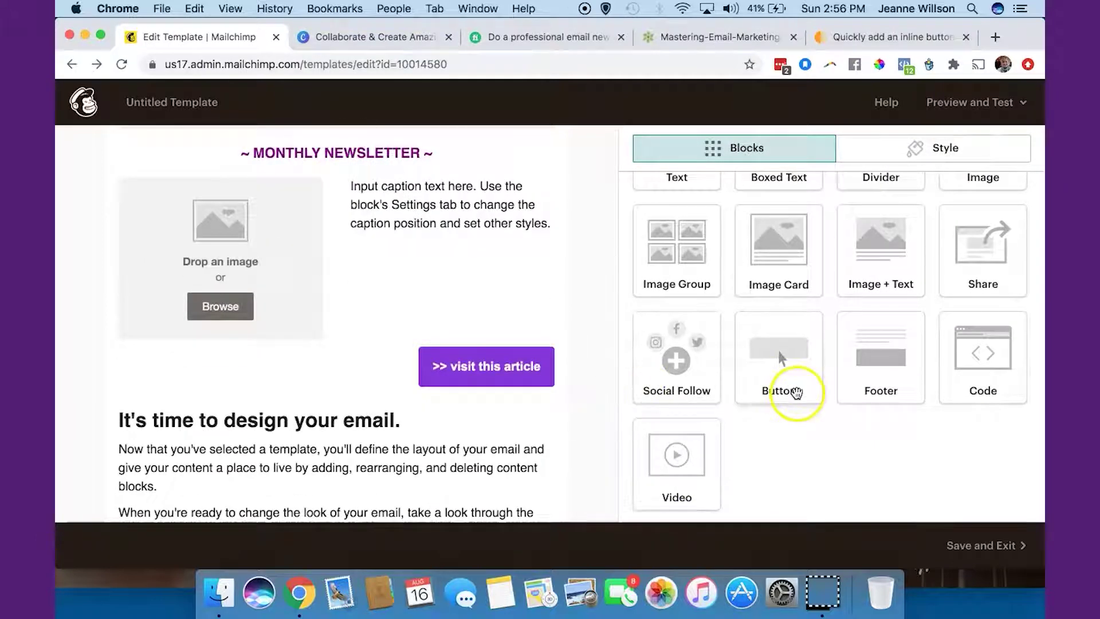
pyautogui.scroll(3, 790, 393)
pyautogui.moveTo(873, 264); pyautogui.dragTo(493, 405)
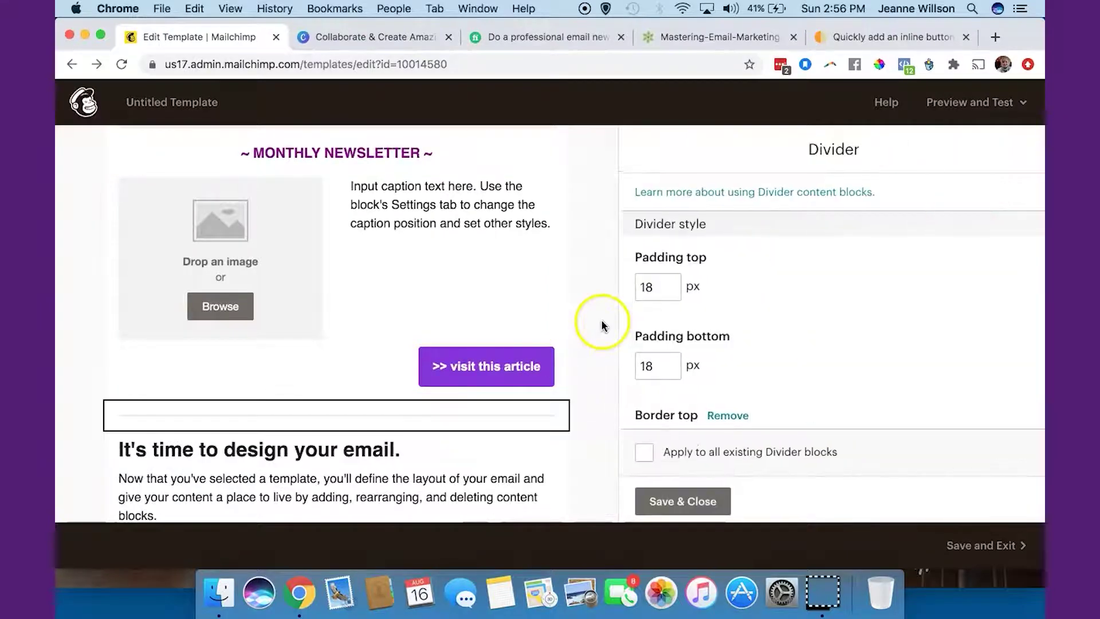
pyautogui.click(681, 501)
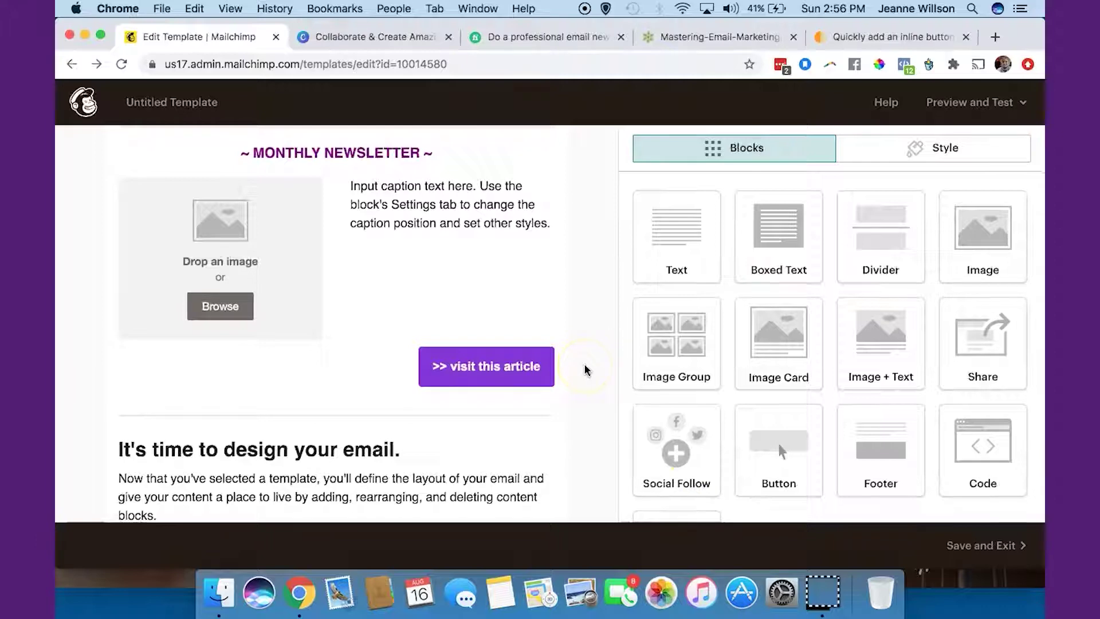
# Preview the template in desktop view, check the article layout from logo to closing text, and return to editing
pyautogui.click(938, 106)
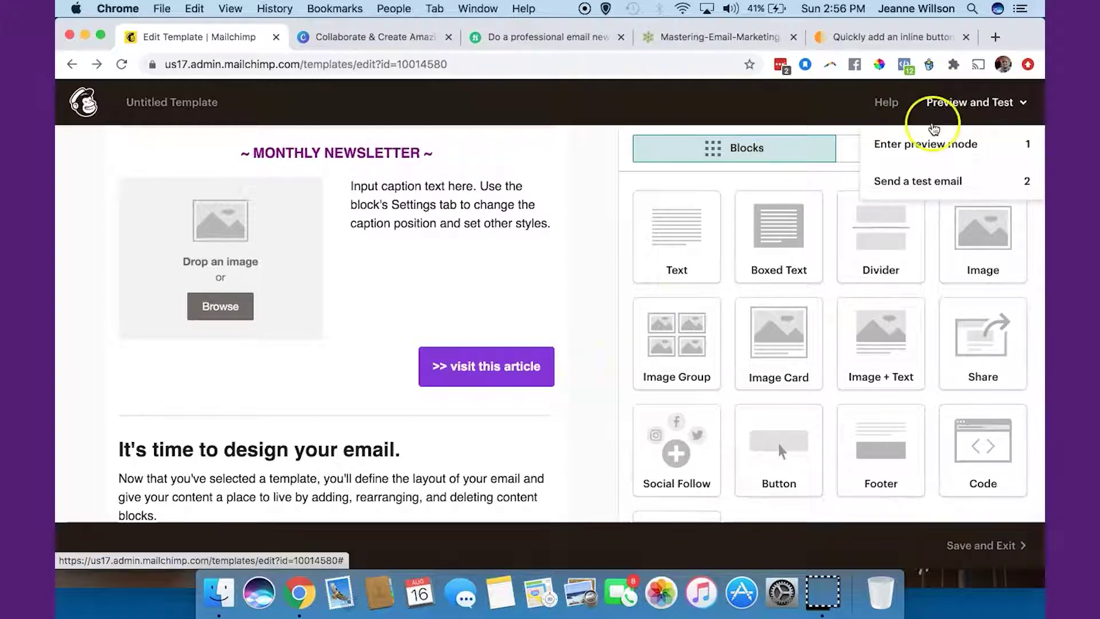
pyautogui.click(930, 142)
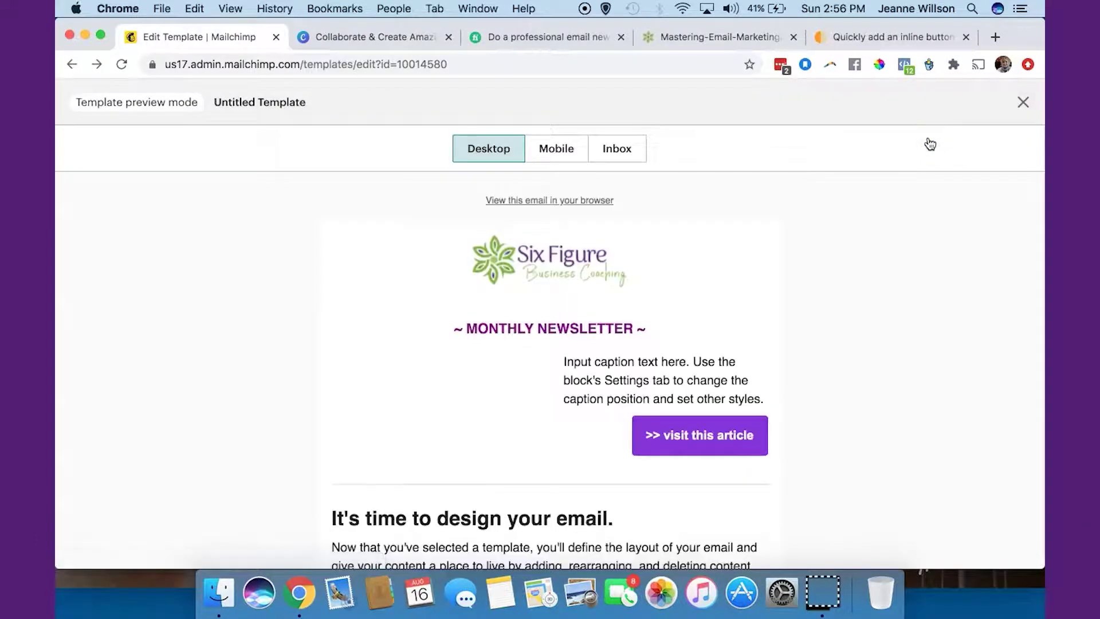
pyautogui.scroll(-3, 819, 414)
pyautogui.scroll(3, 819, 413)
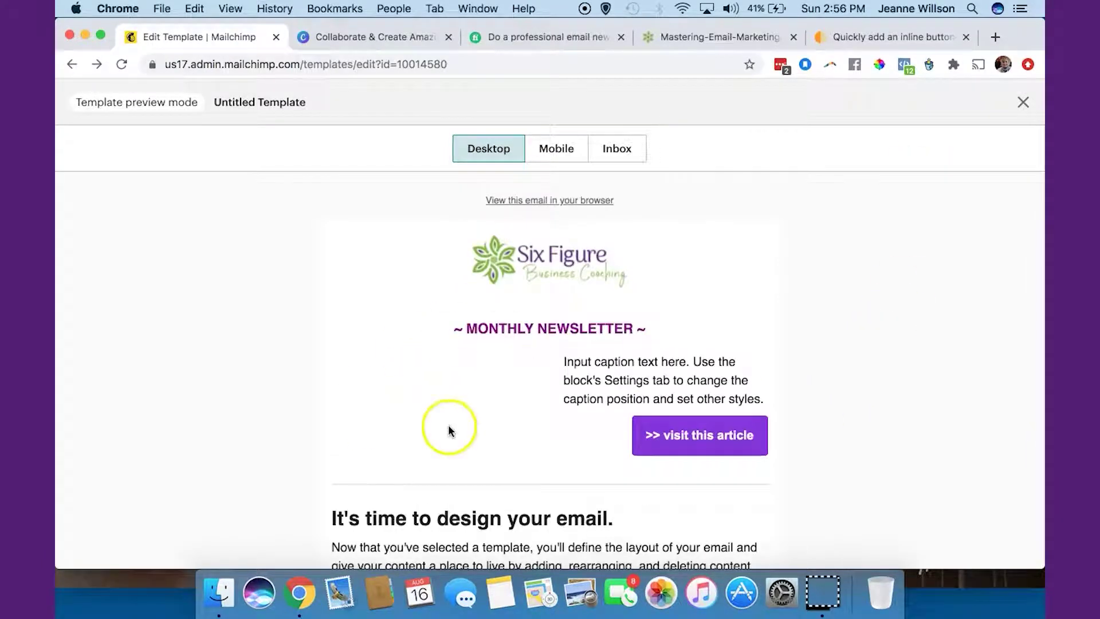
pyautogui.scroll(-2, 543, 439)
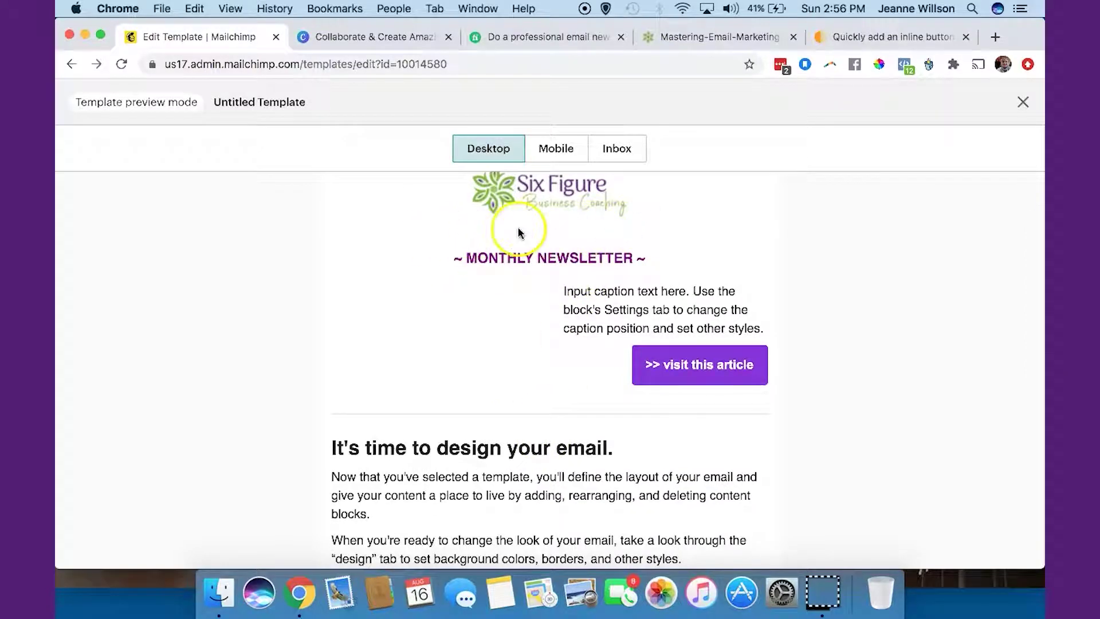
pyautogui.scroll(-2, 633, 346)
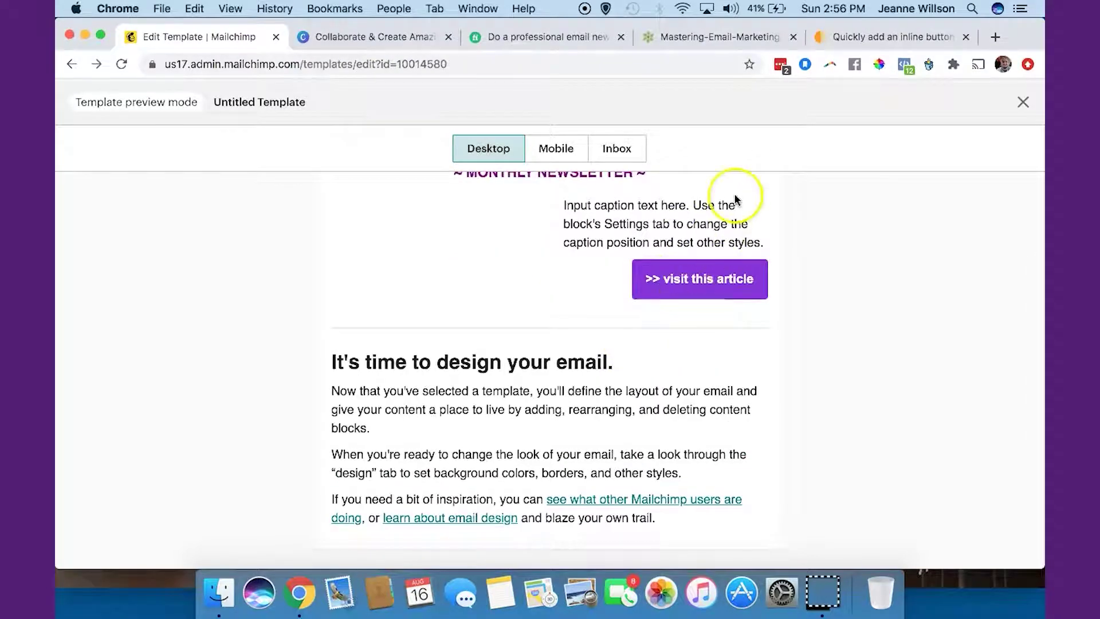
pyautogui.click(1023, 102)
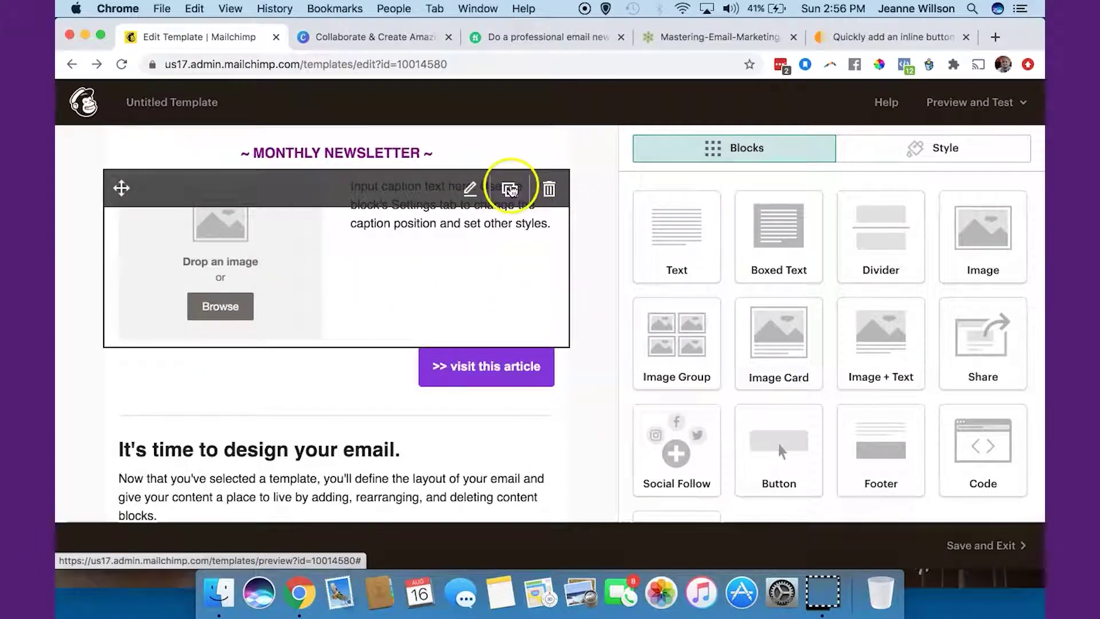
# Duplicate the Image + Text block and move the copy directly below the divider
pyautogui.click(509, 189)
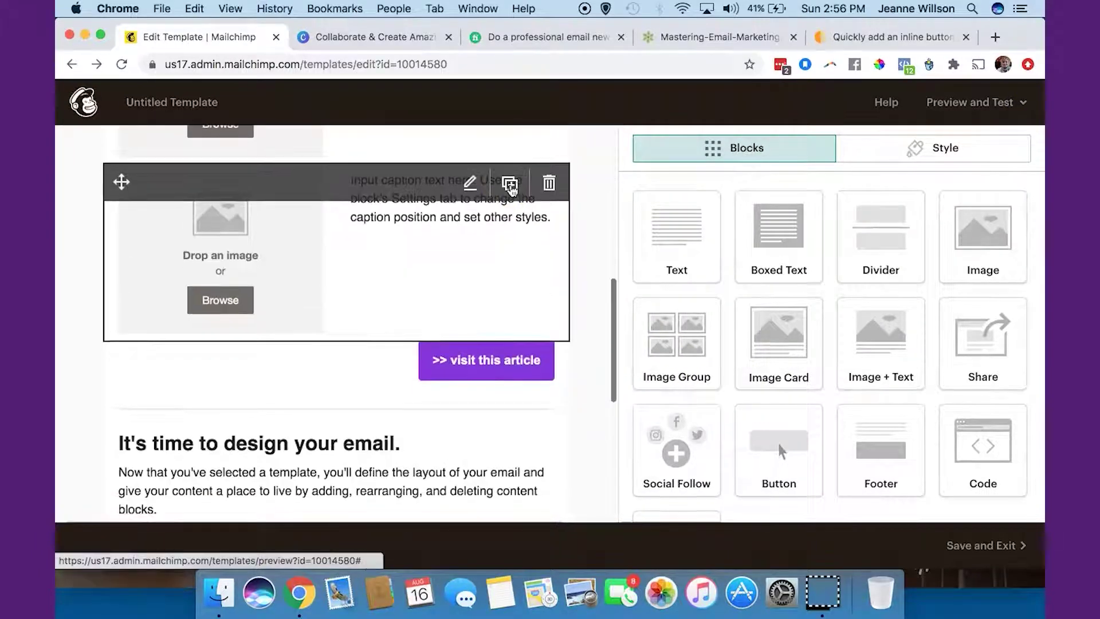
pyautogui.click(534, 170)
pyautogui.moveTo(512, 190)
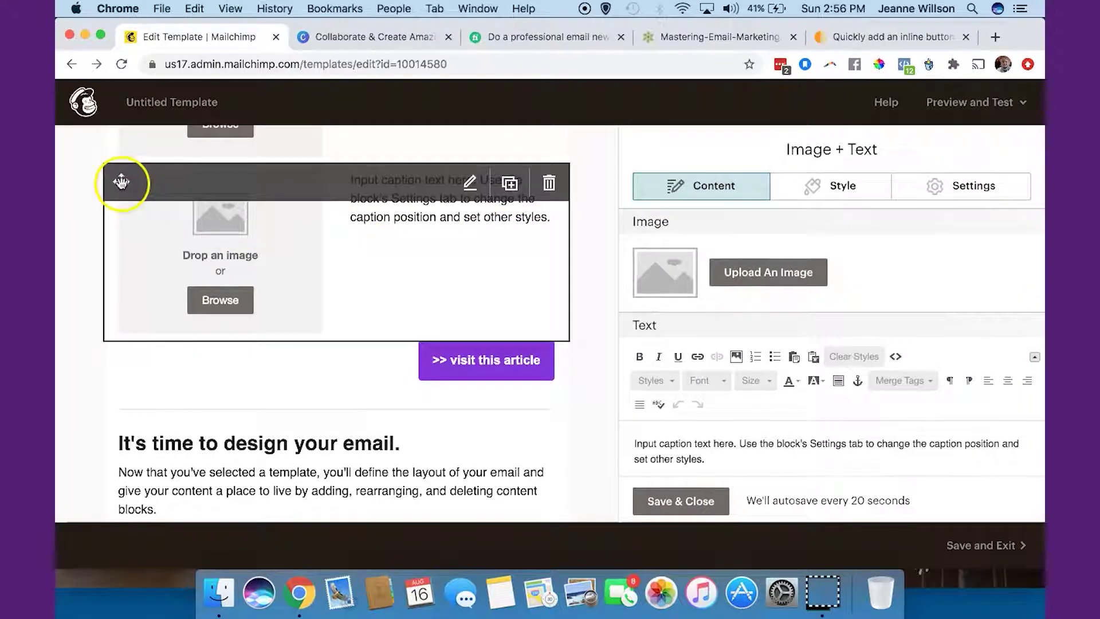
pyautogui.moveTo(122, 218); pyautogui.dragTo(120, 283)
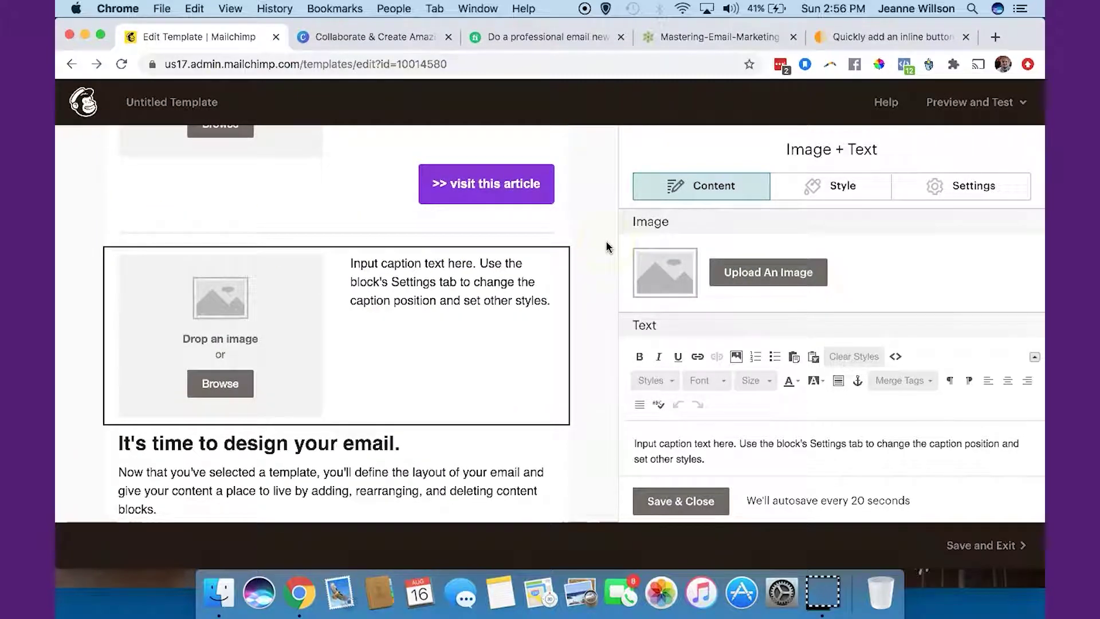
# Duplicate the ">> visit this article" button block and move the copy directly below the second Image + Text block
pyautogui.scroll(4, 607, 246)
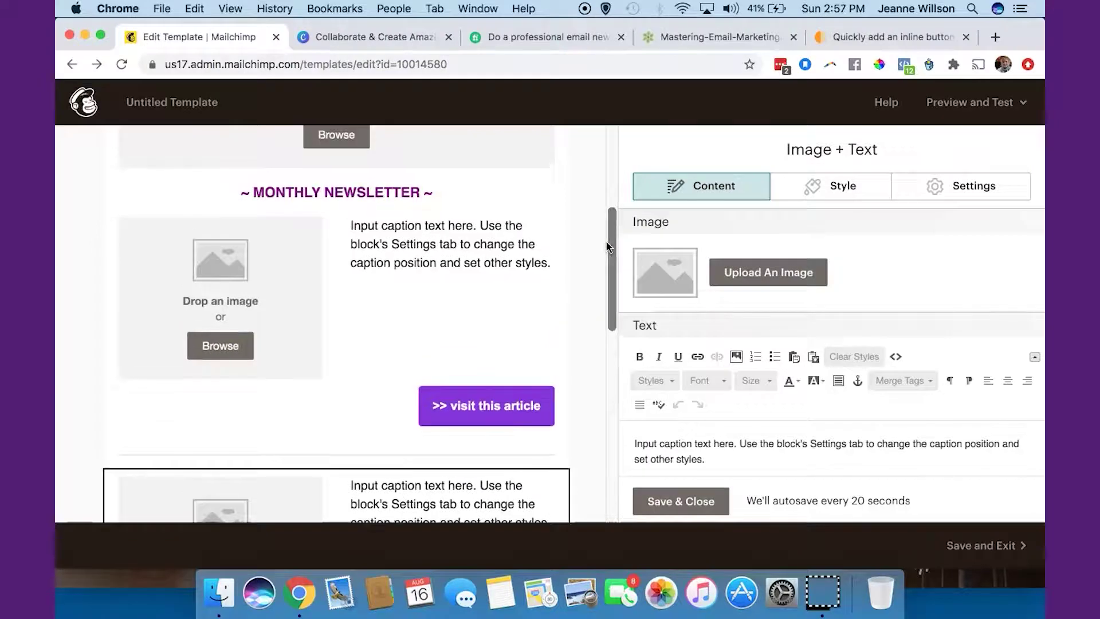
pyautogui.scroll(-2, 607, 246)
pyautogui.moveTo(508, 269)
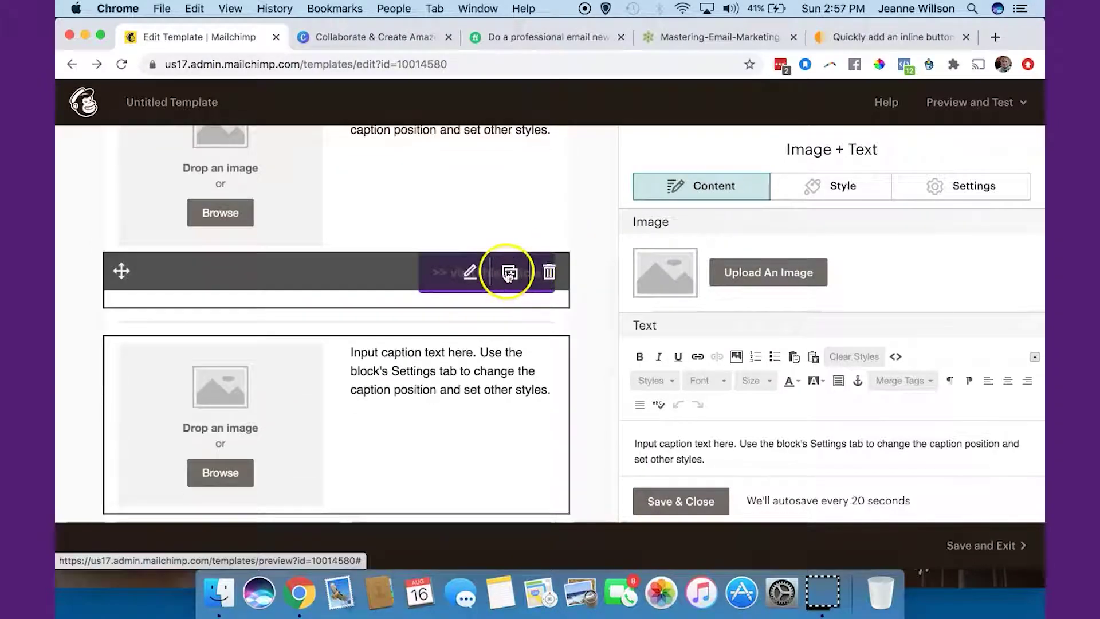
pyautogui.click(508, 272)
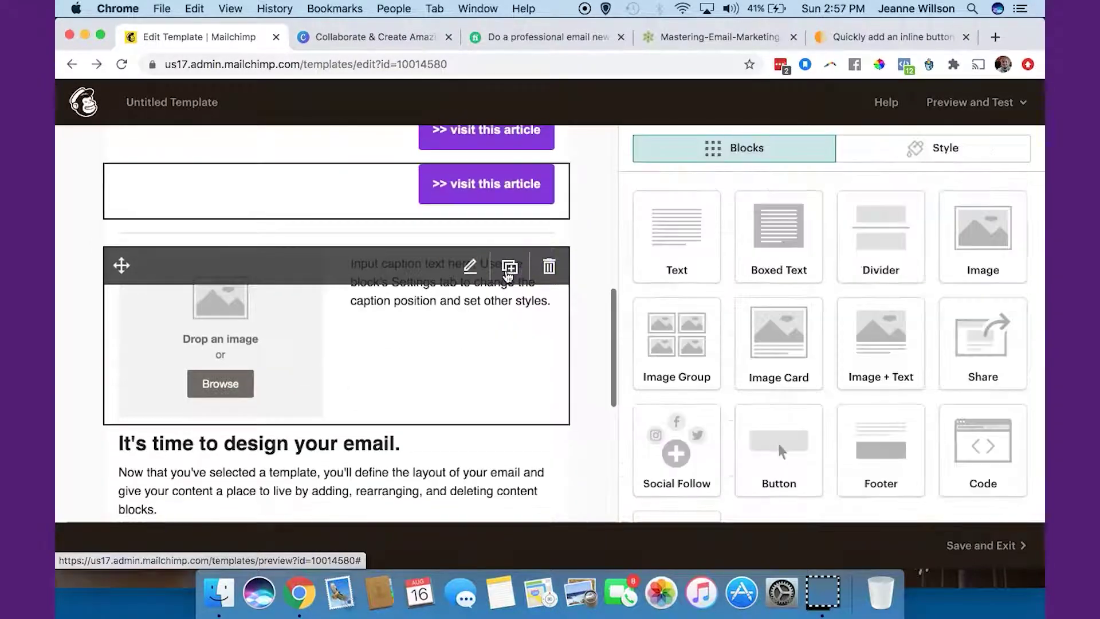
pyautogui.click(446, 196)
pyautogui.moveTo(121, 182); pyautogui.dragTo(144, 375)
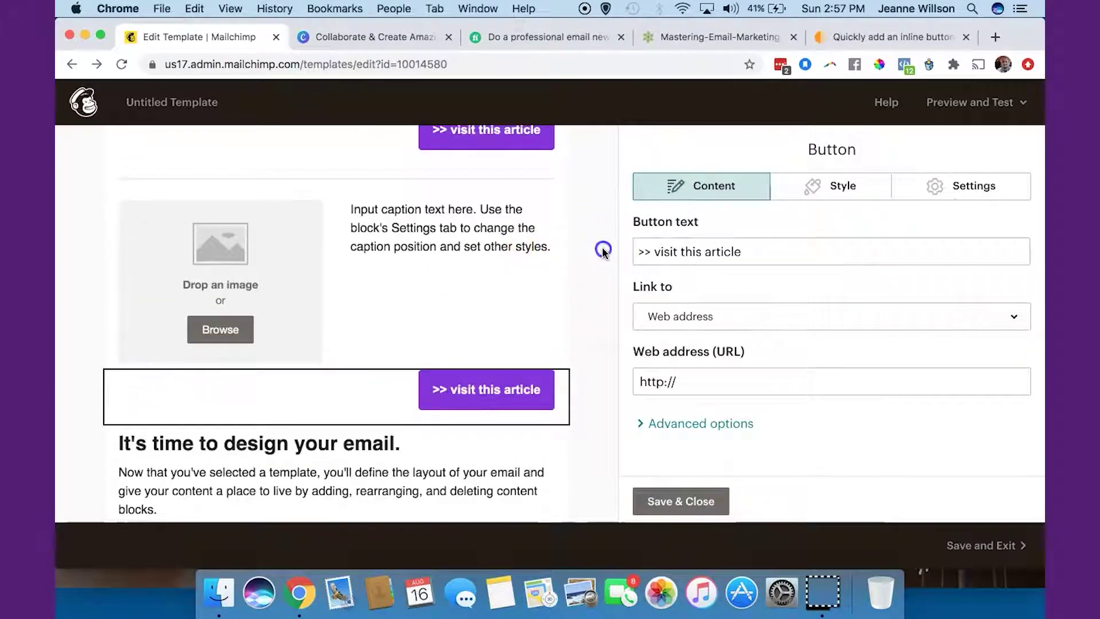
# Duplicate the second article's button and its Image + Text block, and place the Image + Text copy between the two buttons
pyautogui.scroll(5, 602, 251)
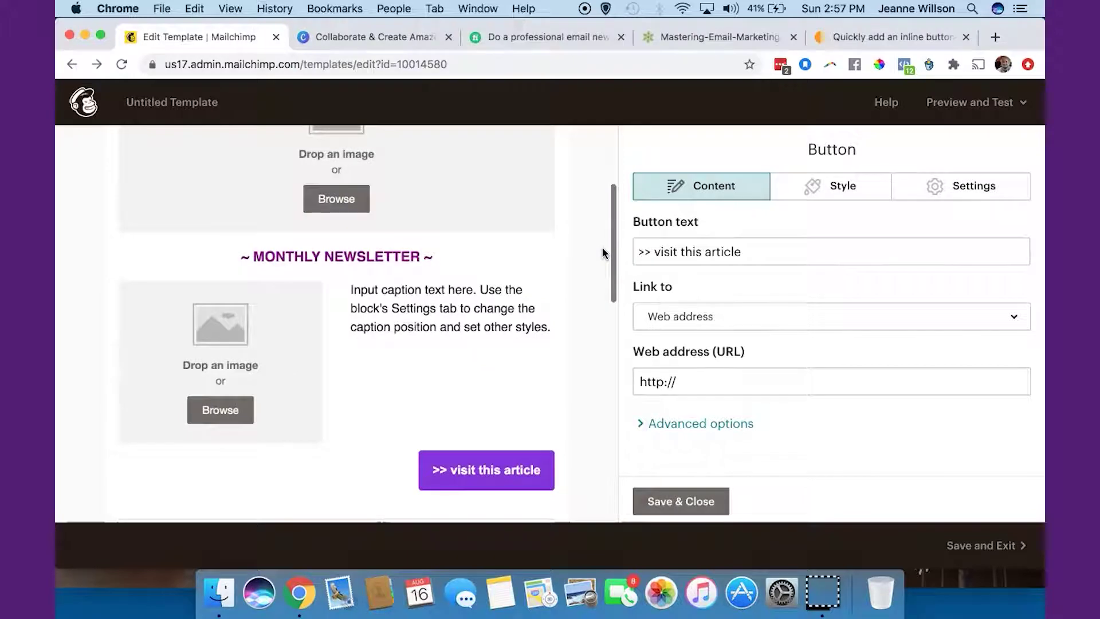
pyautogui.scroll(-5, 603, 252)
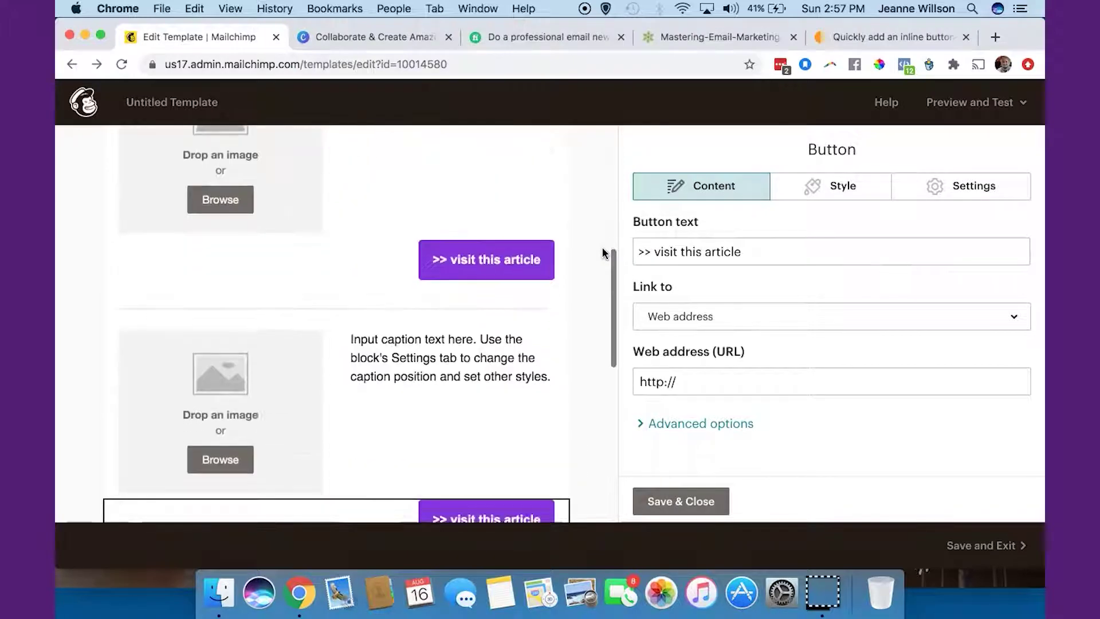
pyautogui.scroll(-3, 602, 252)
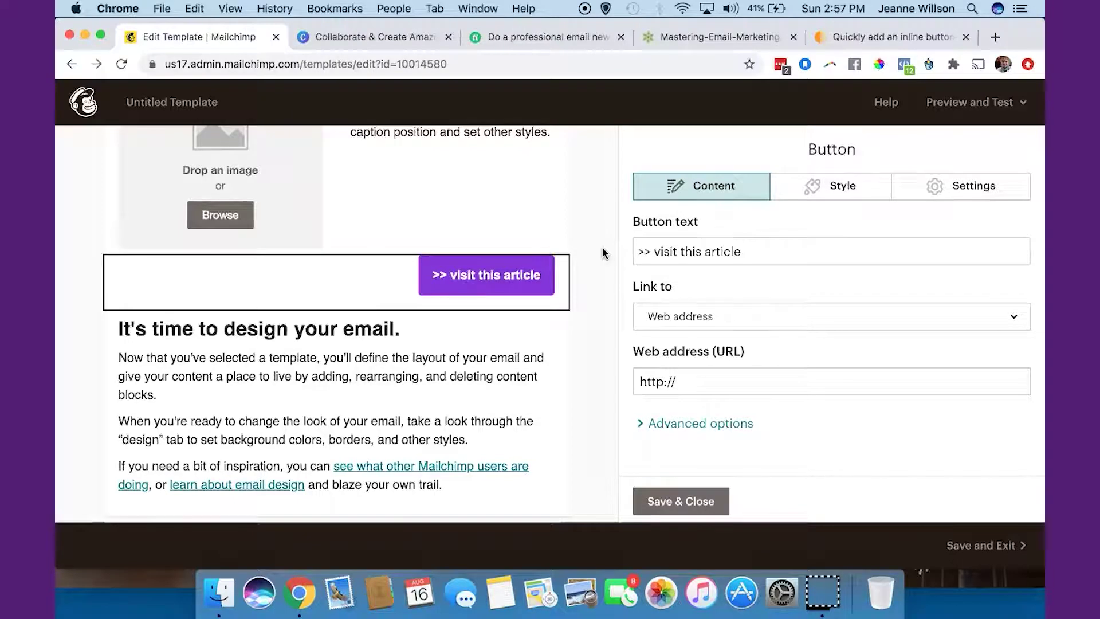
pyautogui.moveTo(480, 292)
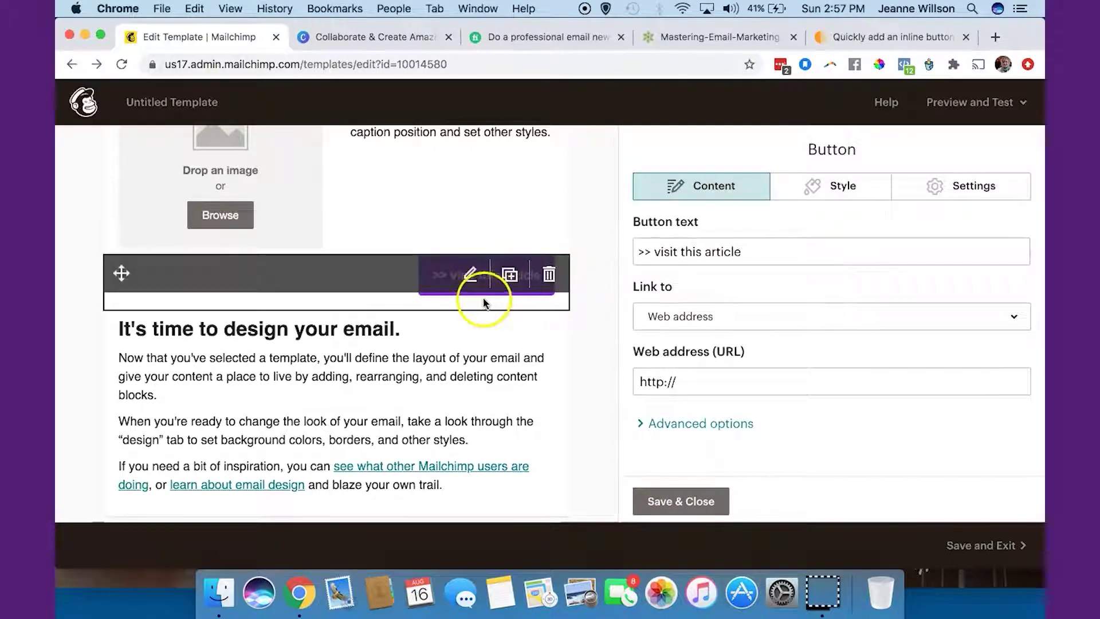
pyautogui.click(509, 275)
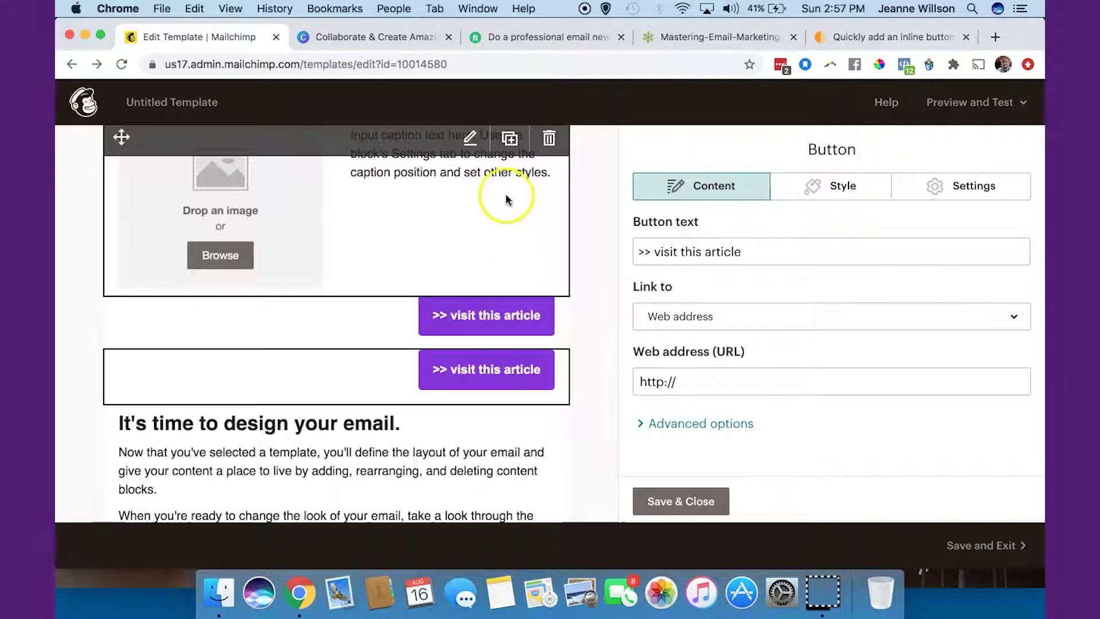
pyautogui.click(510, 138)
pyautogui.click(355, 210)
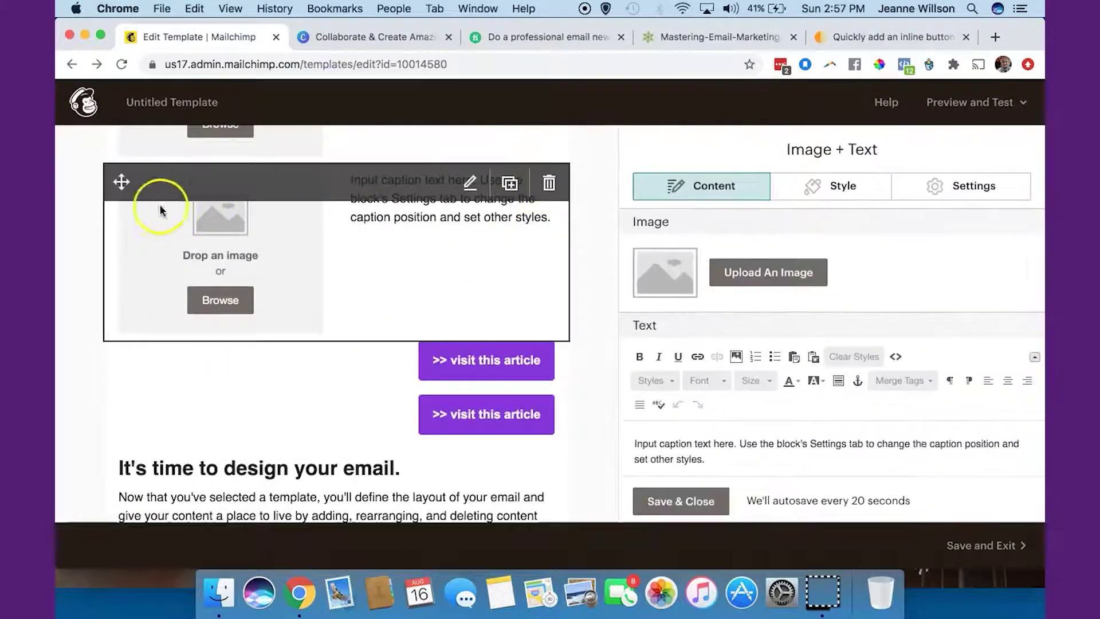
pyautogui.moveTo(118, 182); pyautogui.dragTo(120, 233)
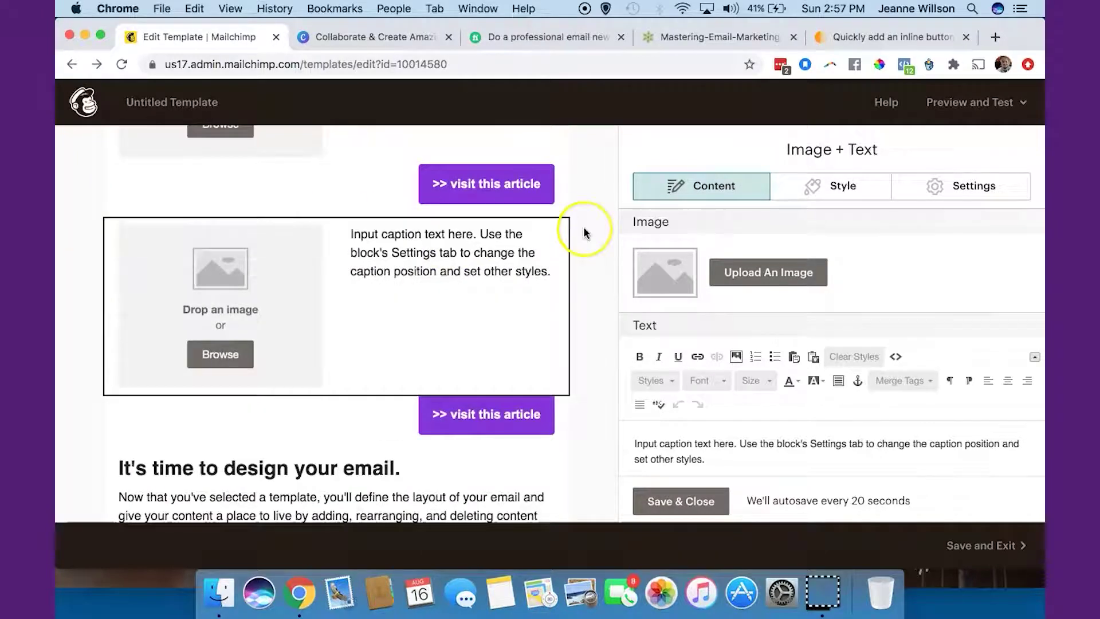
# Duplicate the divider below the first article and move the copy directly below the second article's button
pyautogui.scroll(4, 583, 227)
pyautogui.click(550, 226)
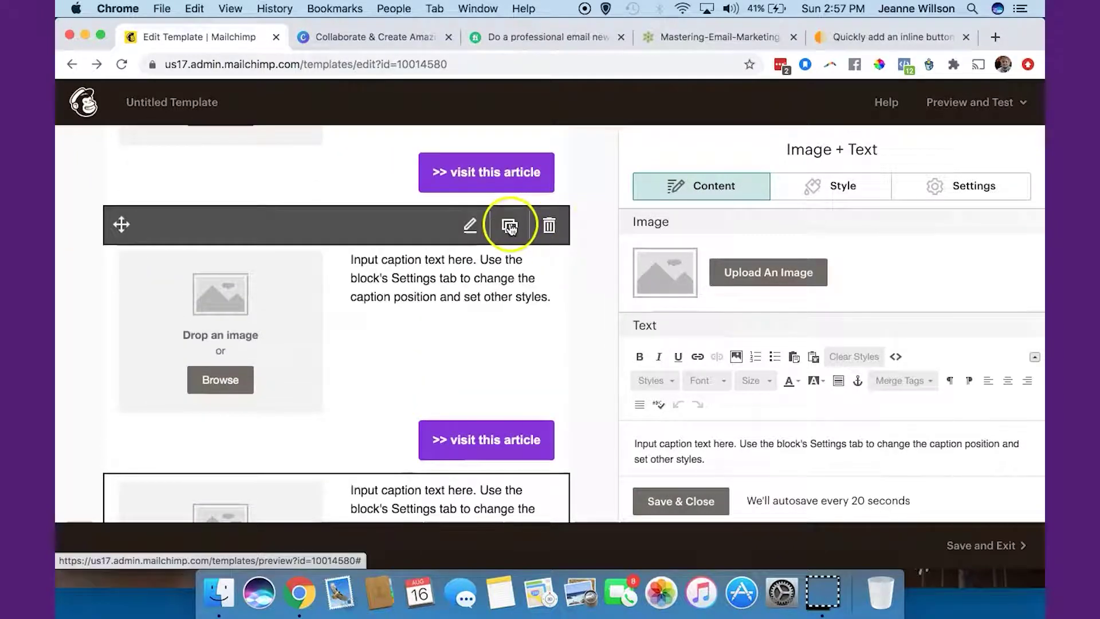
pyautogui.moveTo(133, 176)
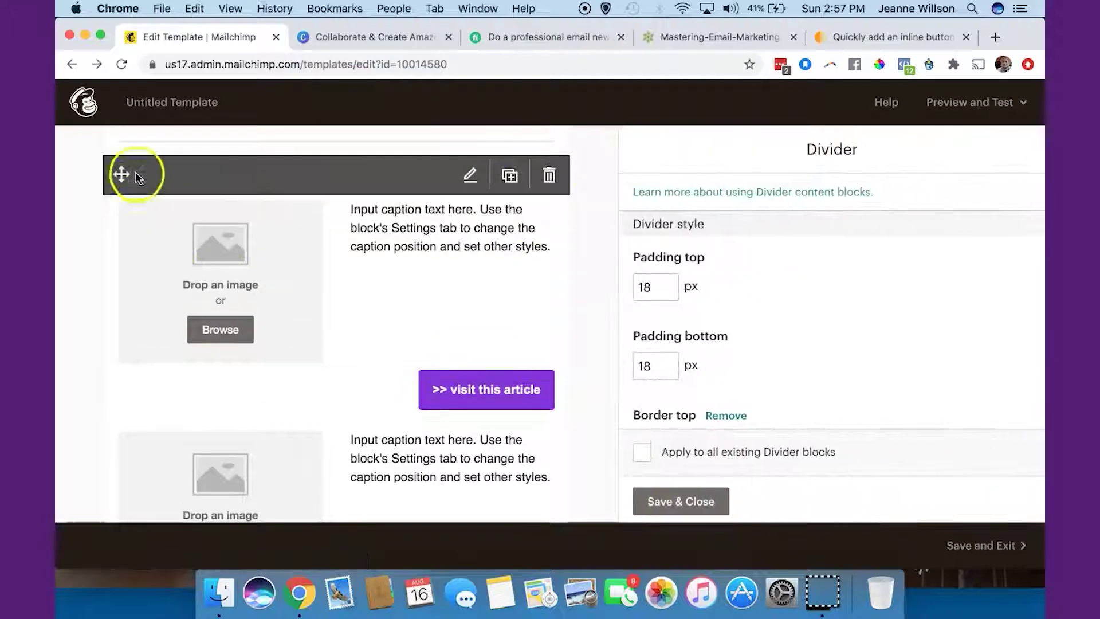
pyautogui.moveTo(120, 176); pyautogui.dragTo(128, 385)
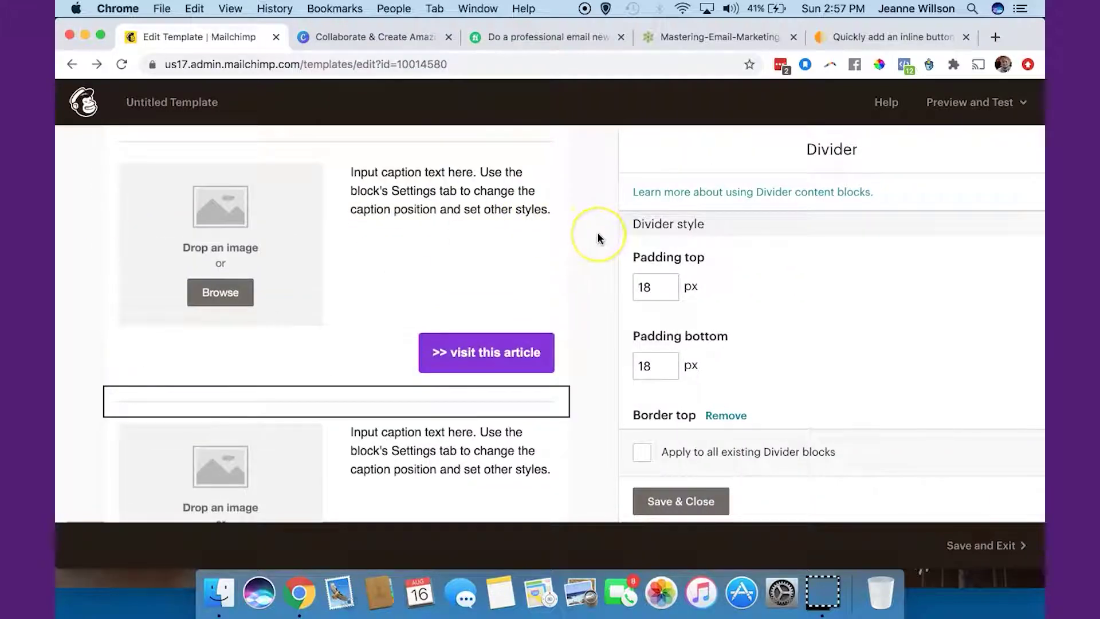
# Compare the template's layout, from the logo to the third article button, with the sample newsletter on Fiverr
pyautogui.scroll(-2, 597, 238)
pyautogui.scroll(5, 597, 238)
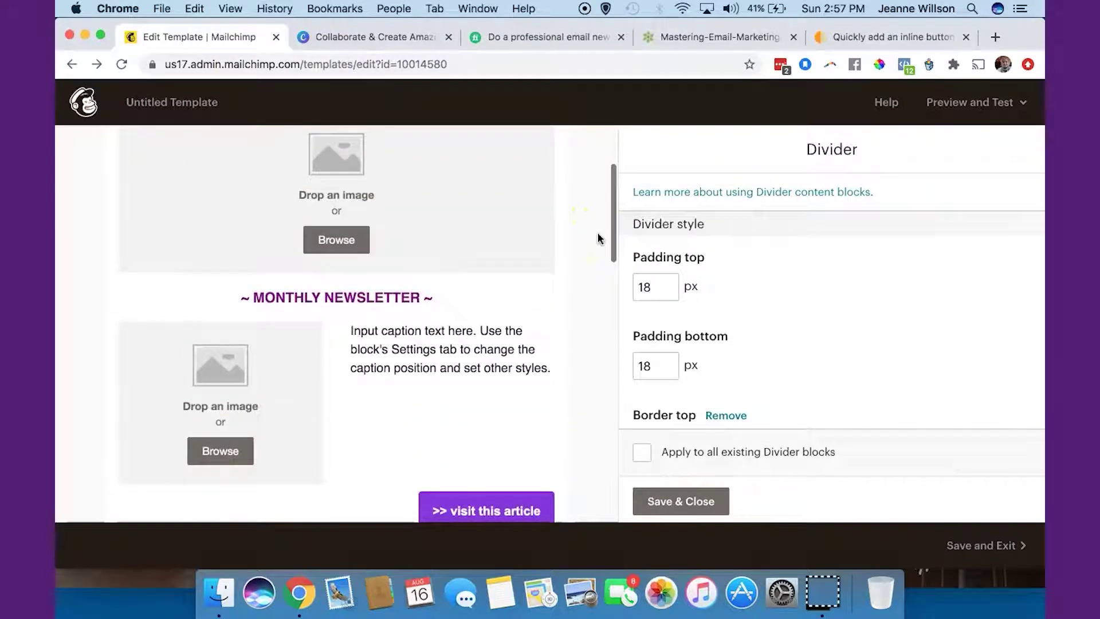
pyautogui.click(530, 42)
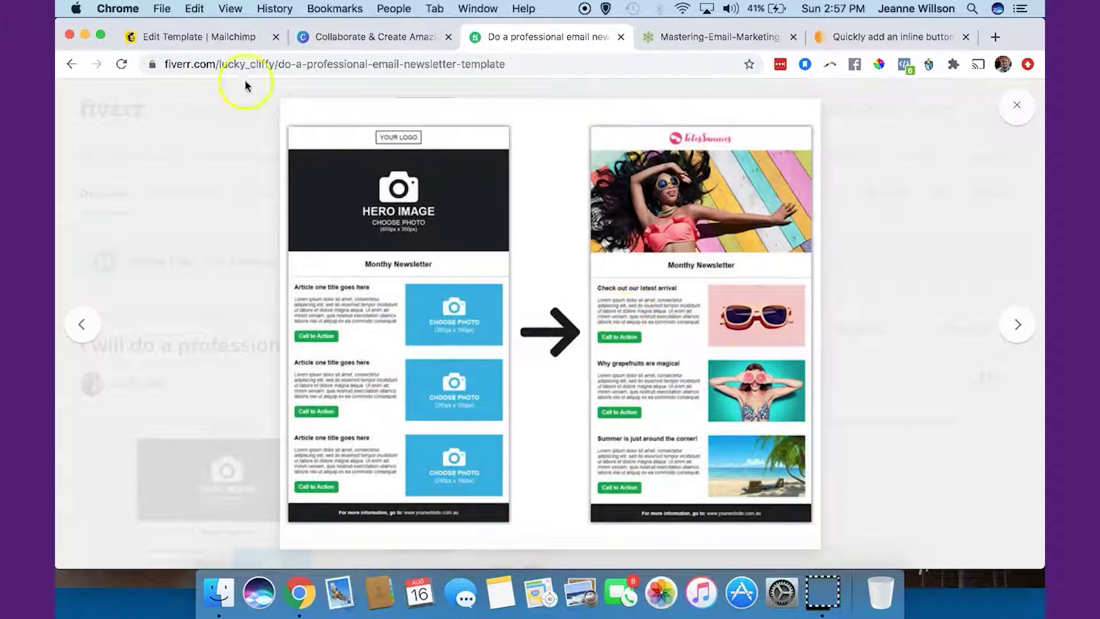
pyautogui.click(211, 34)
pyautogui.scroll(3, 578, 246)
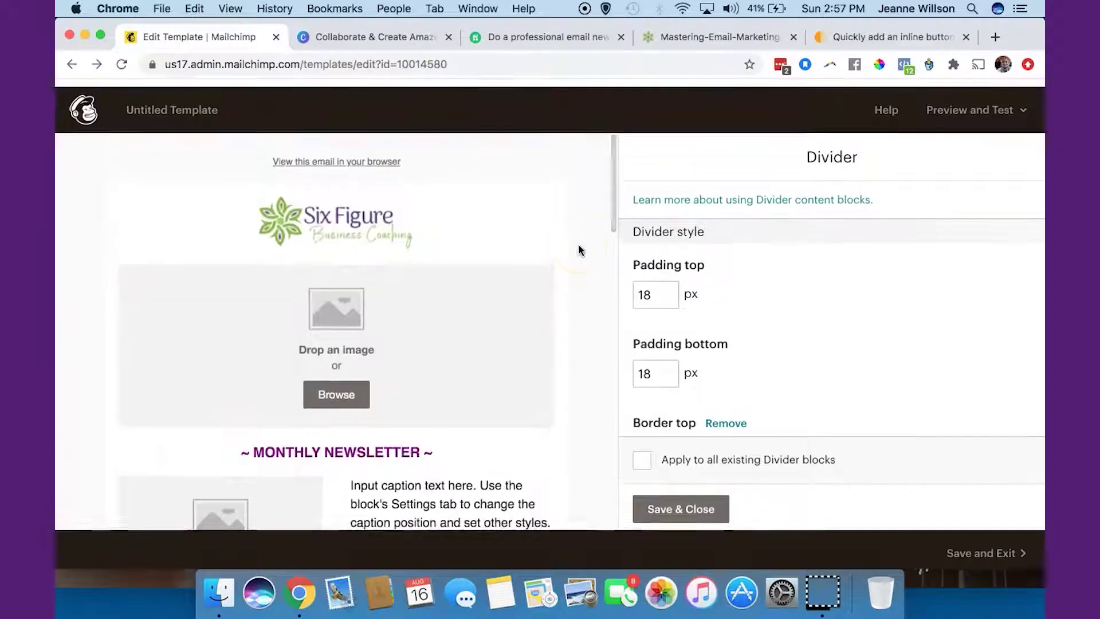
pyautogui.scroll(-5, 579, 249)
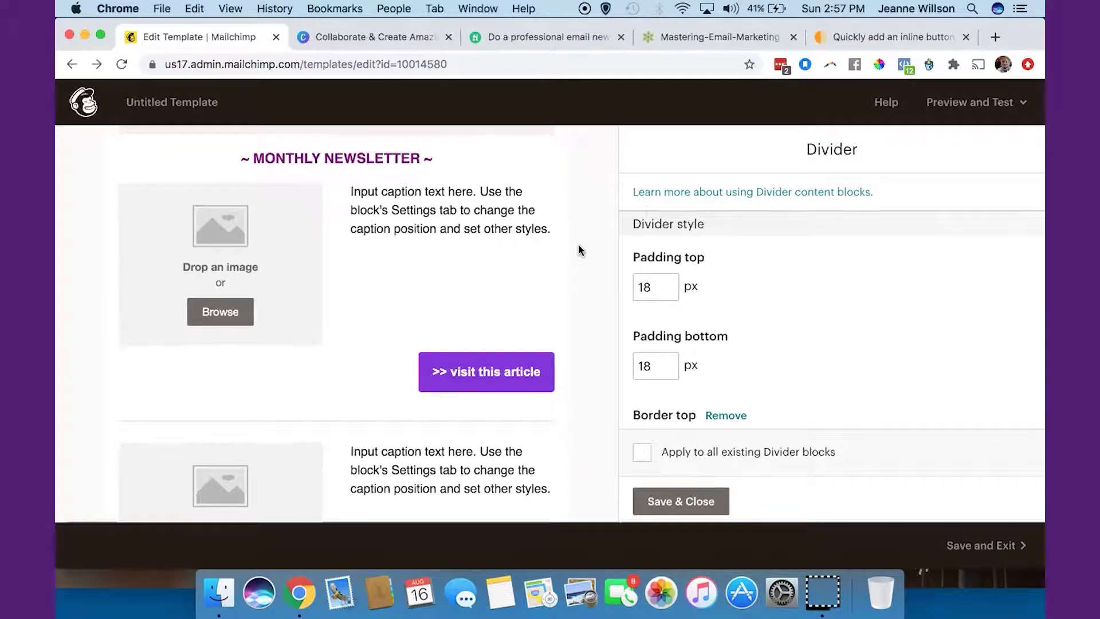
pyautogui.scroll(-4, 579, 251)
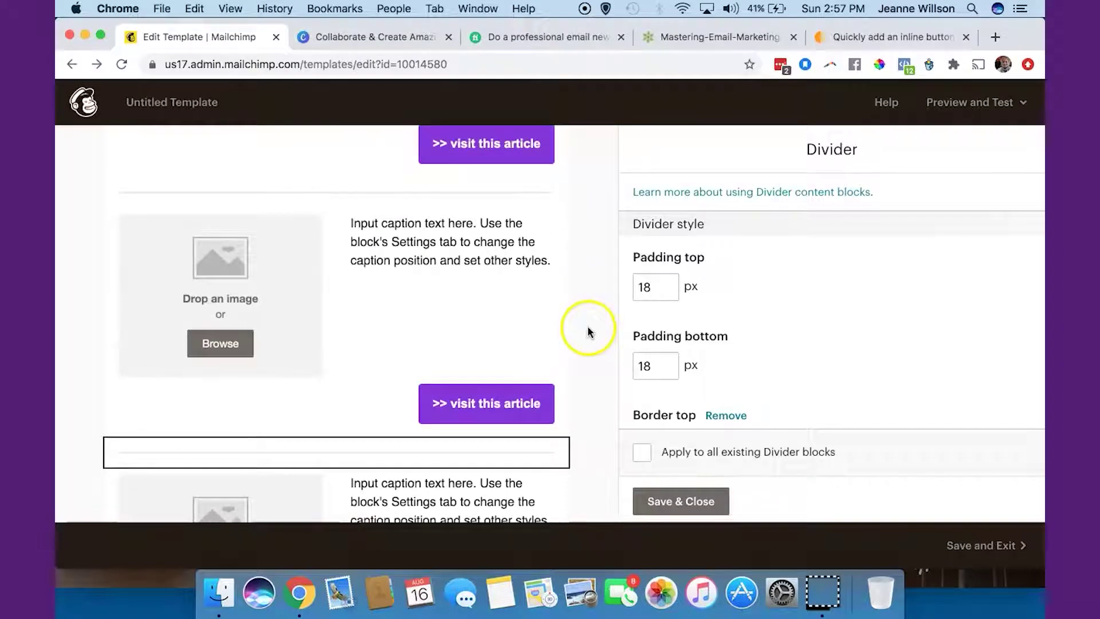
pyautogui.scroll(-4, 592, 456)
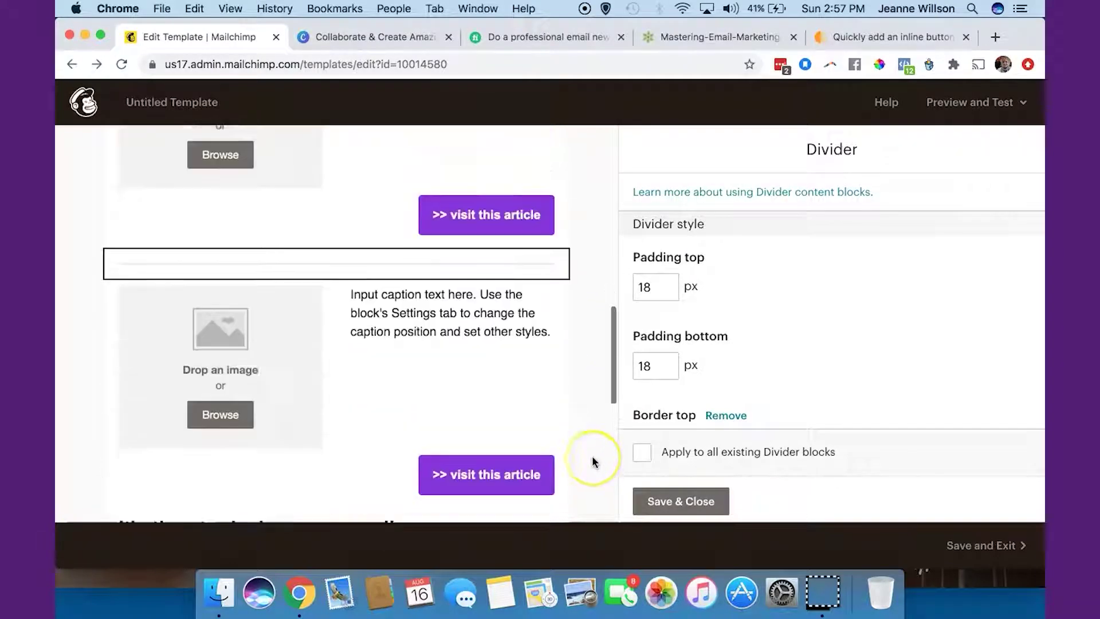
# Save and close the copied divider's settings, and check the closing section against the Fiverr sample newsletter
pyautogui.click(680, 502)
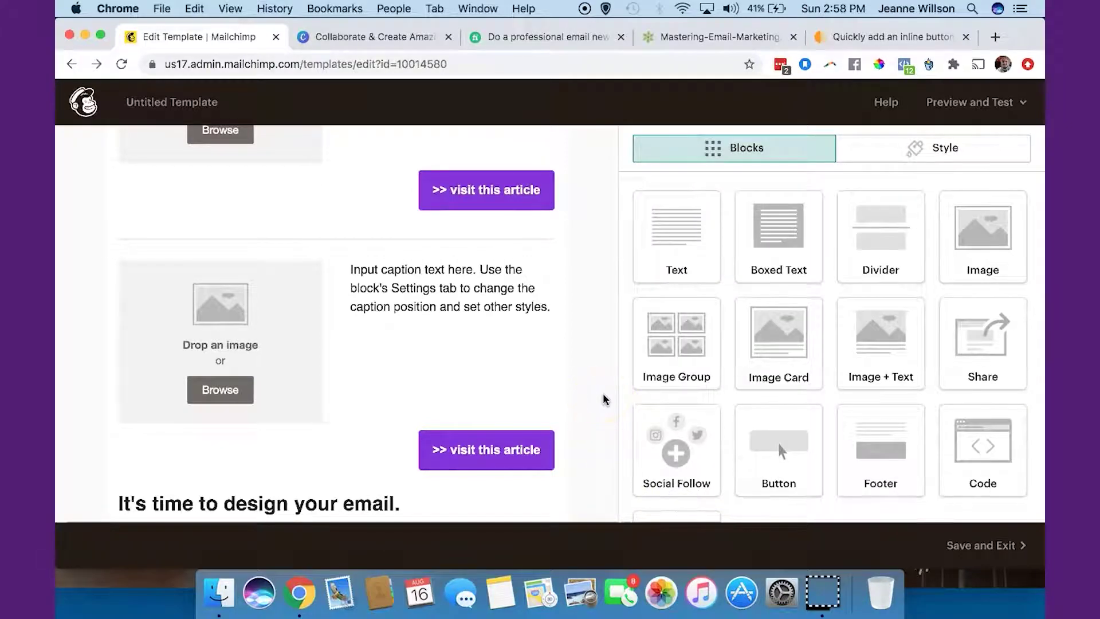
pyautogui.scroll(-6, 605, 399)
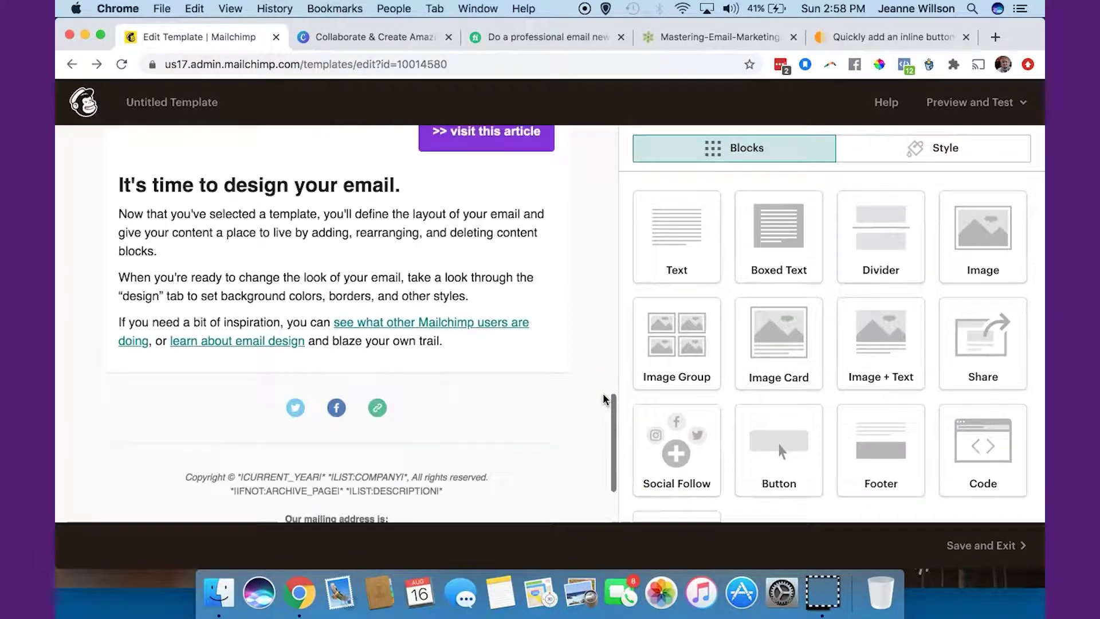
pyautogui.scroll(1, 605, 399)
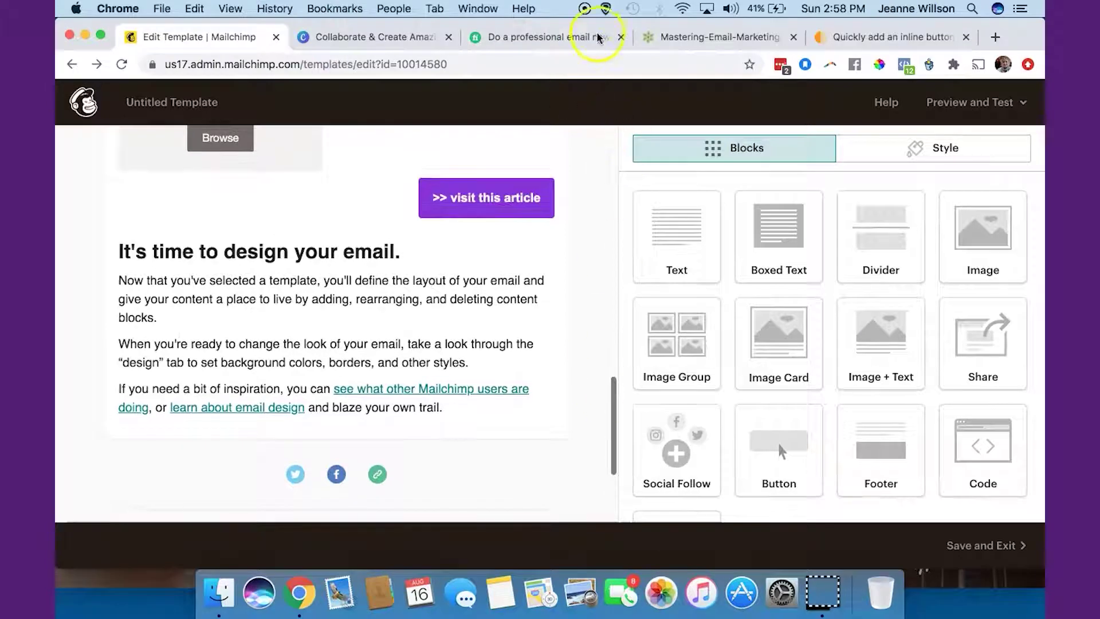
pyautogui.click(571, 38)
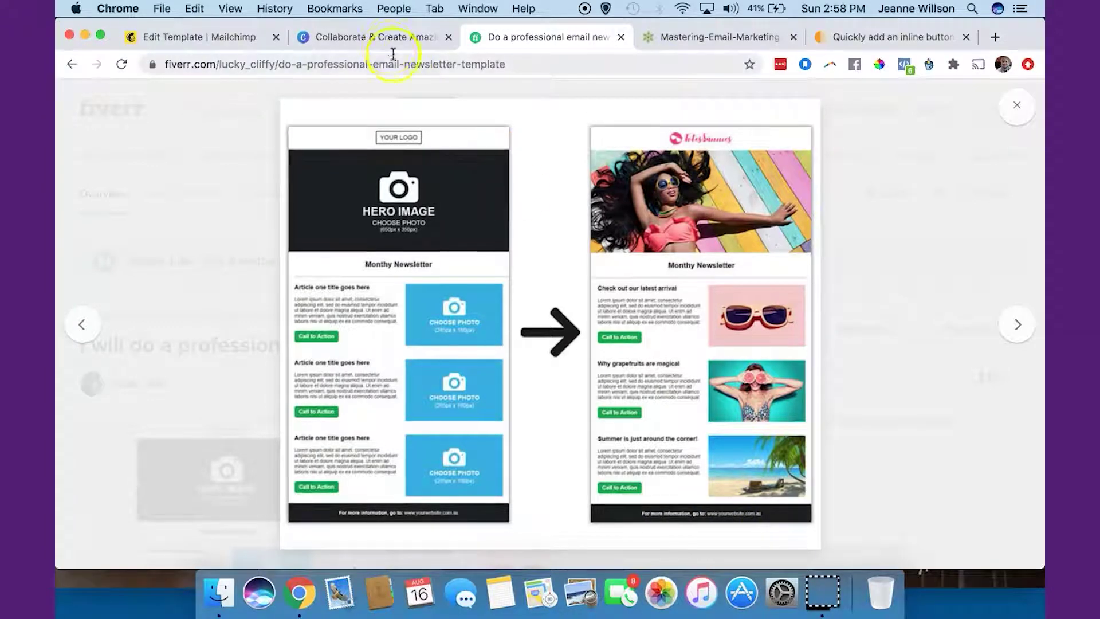
pyautogui.click(373, 37)
pyautogui.moveTo(305, 95)
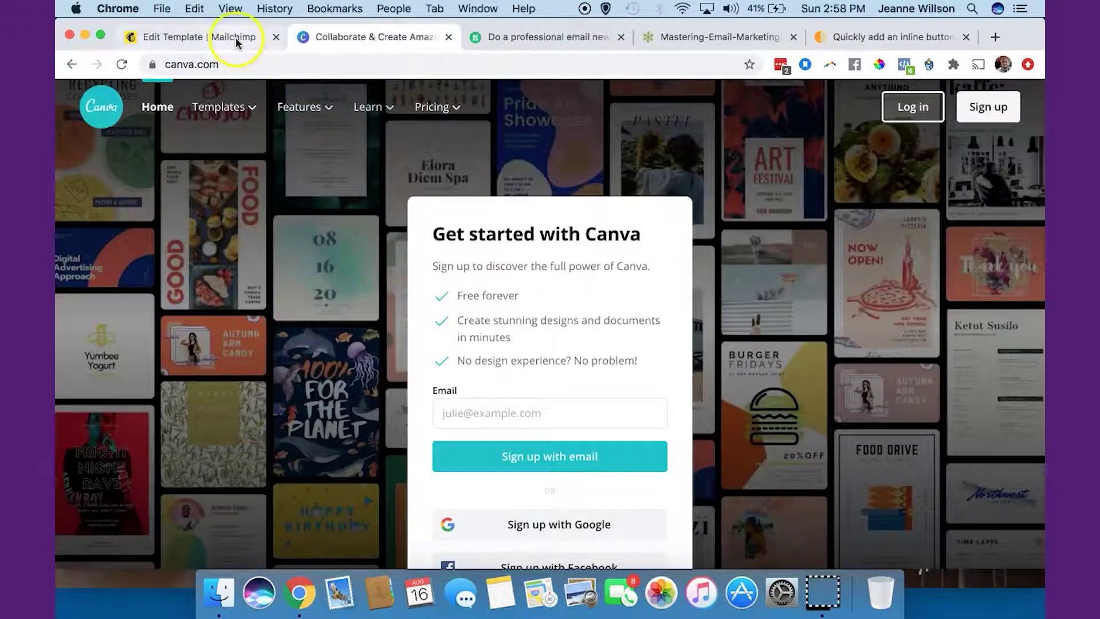
pyautogui.click(235, 37)
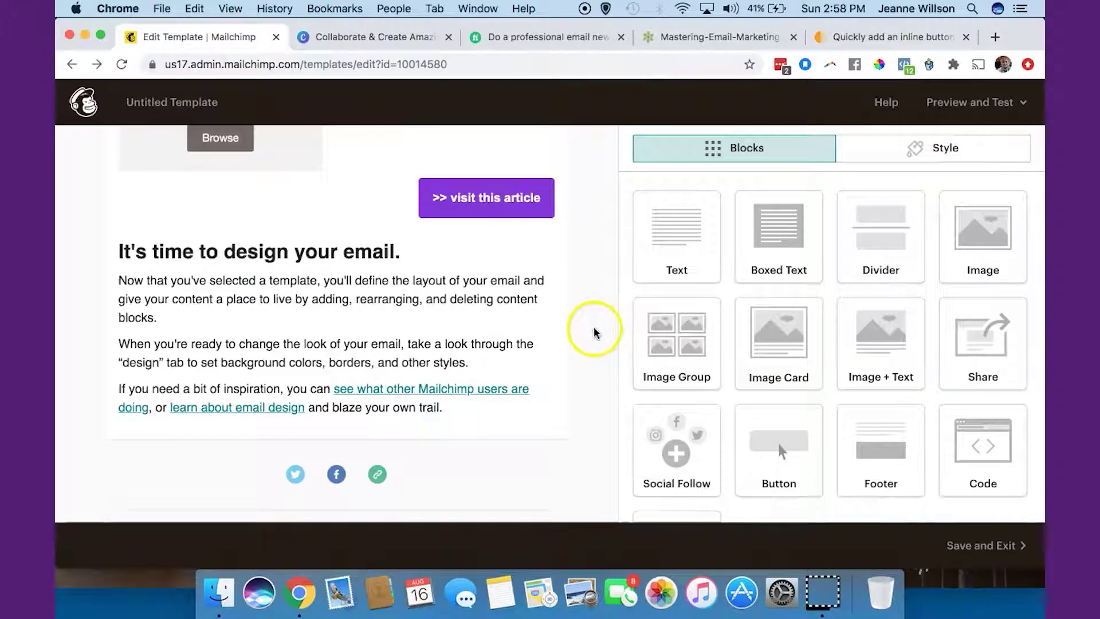
# Replace the closing text block's heading with "About SFBC:" and save the block
pyautogui.click(368, 250)
pyautogui.moveTo(633, 314); pyautogui.dragTo(896, 315)
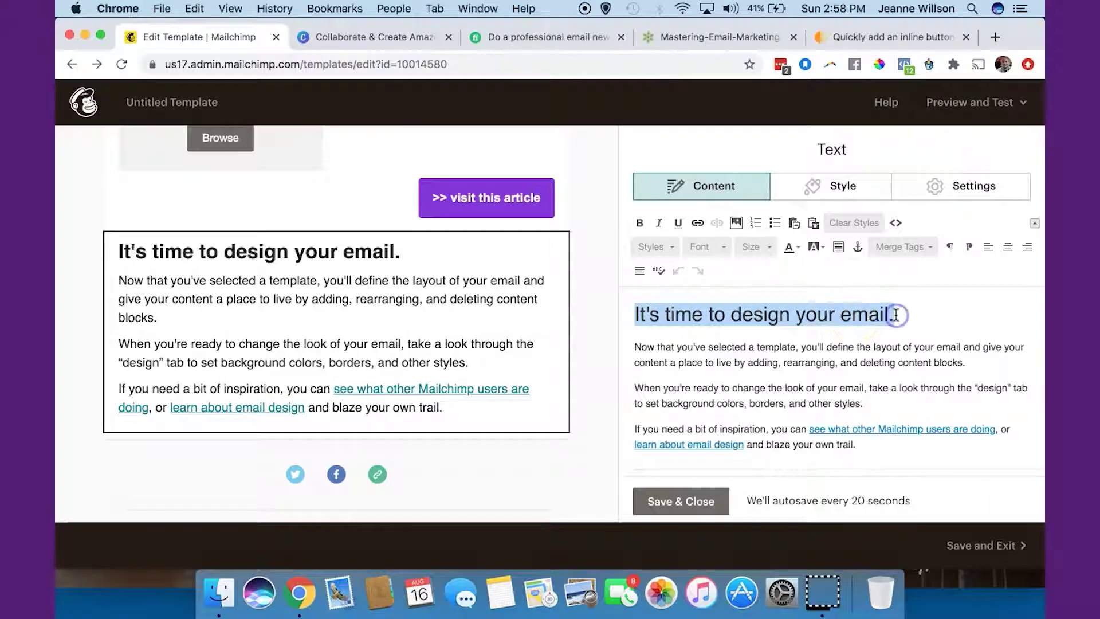
pyautogui.write('About SFBC:')
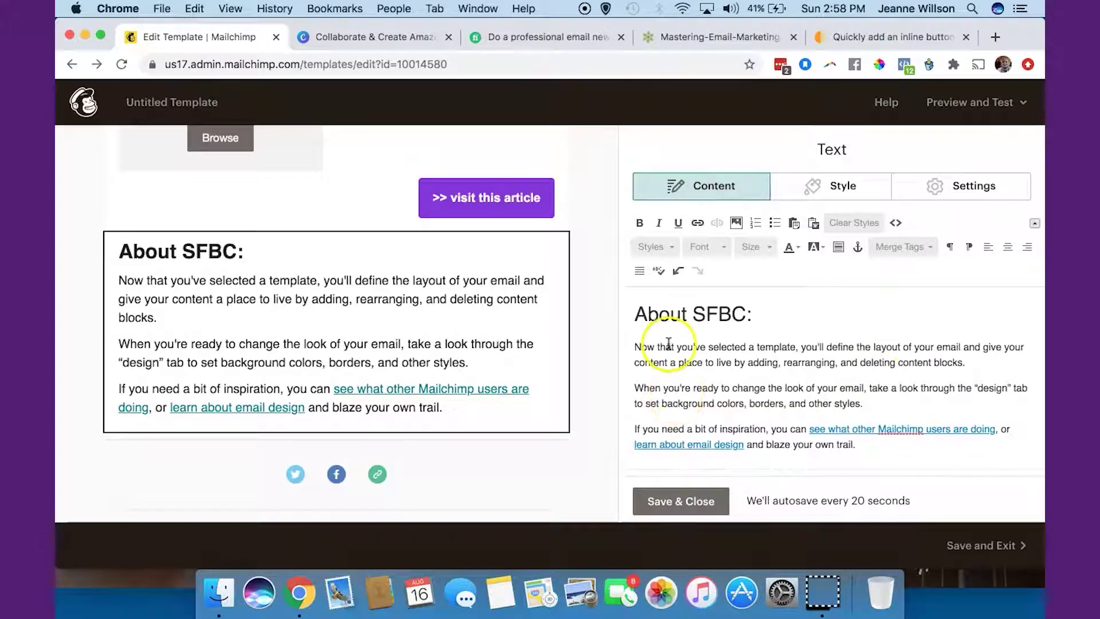
pyautogui.scroll(5, 504, 401)
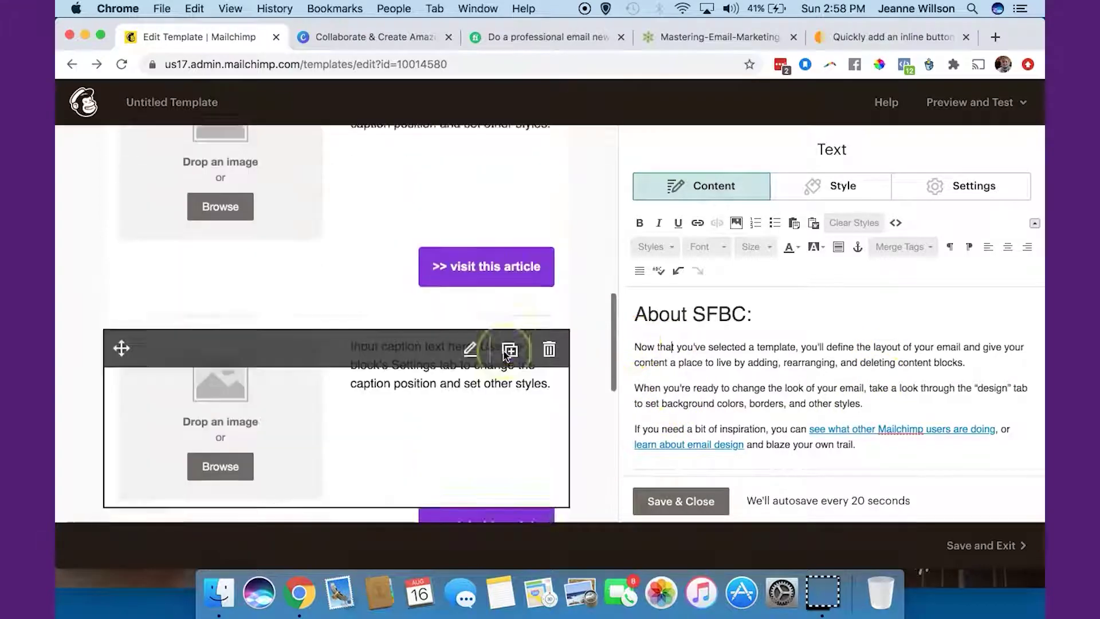
pyautogui.scroll(3, 503, 349)
pyautogui.scroll(-4, 544, 355)
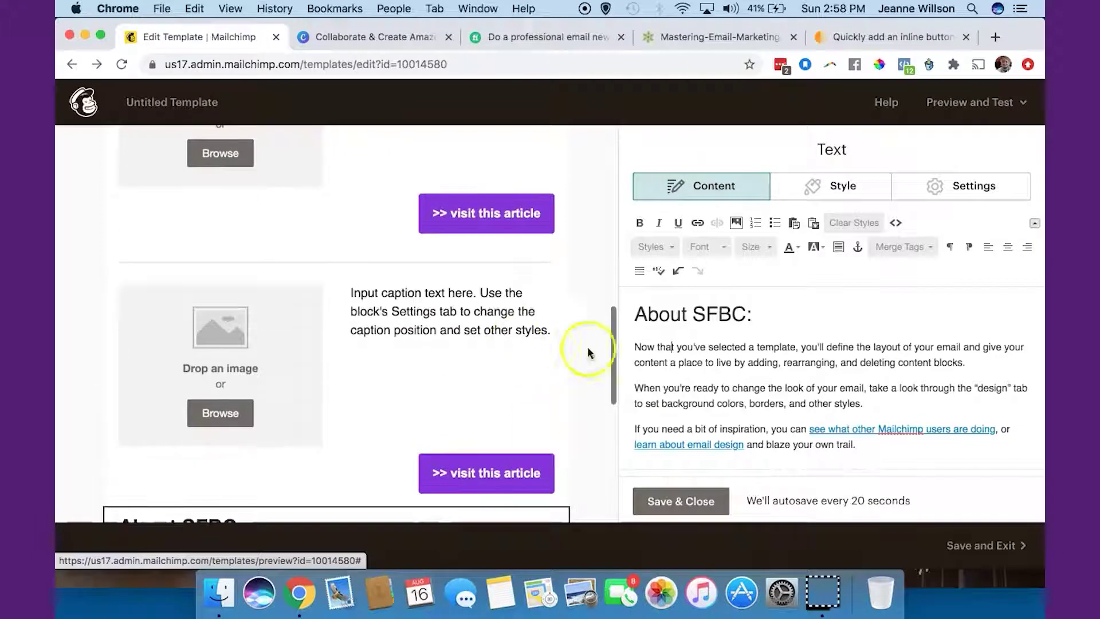
pyautogui.click(678, 500)
# Replace the placeholder paragraphs under "About SFBC:" with the sentence opening "We teach smart entrepreneurs how to"
pyautogui.scroll(-4, 598, 451)
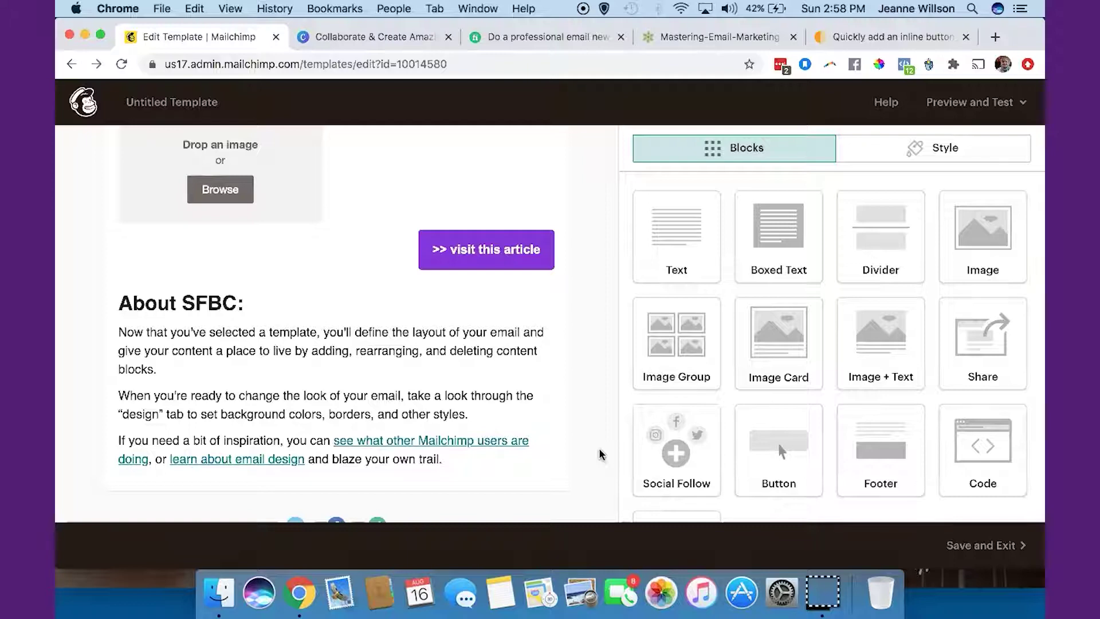
pyautogui.scroll(-3, 395, 470)
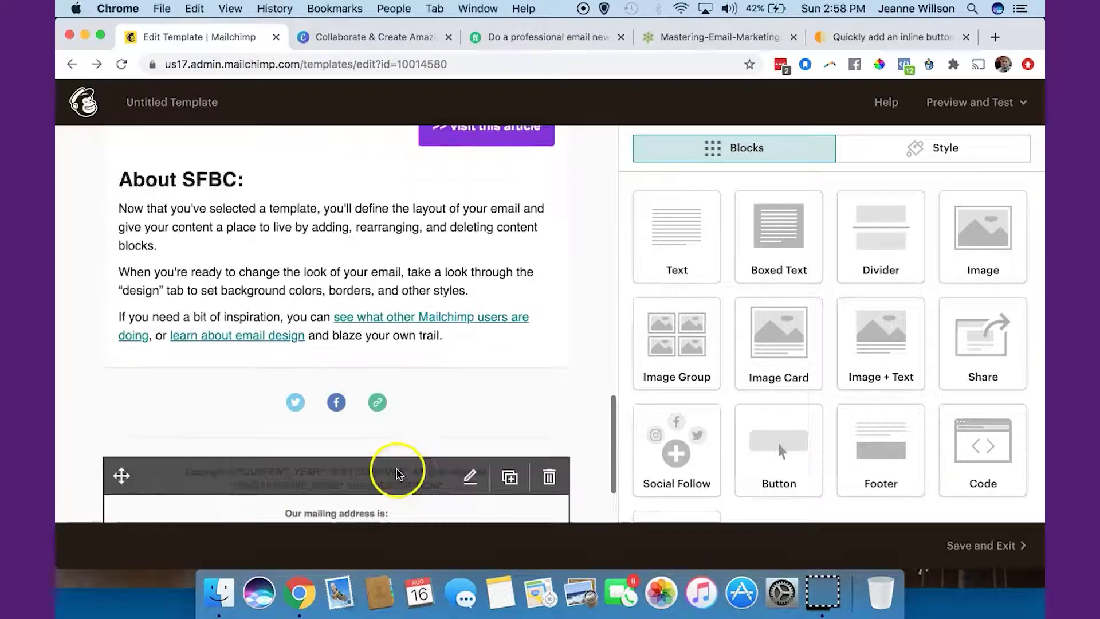
pyautogui.click(401, 339)
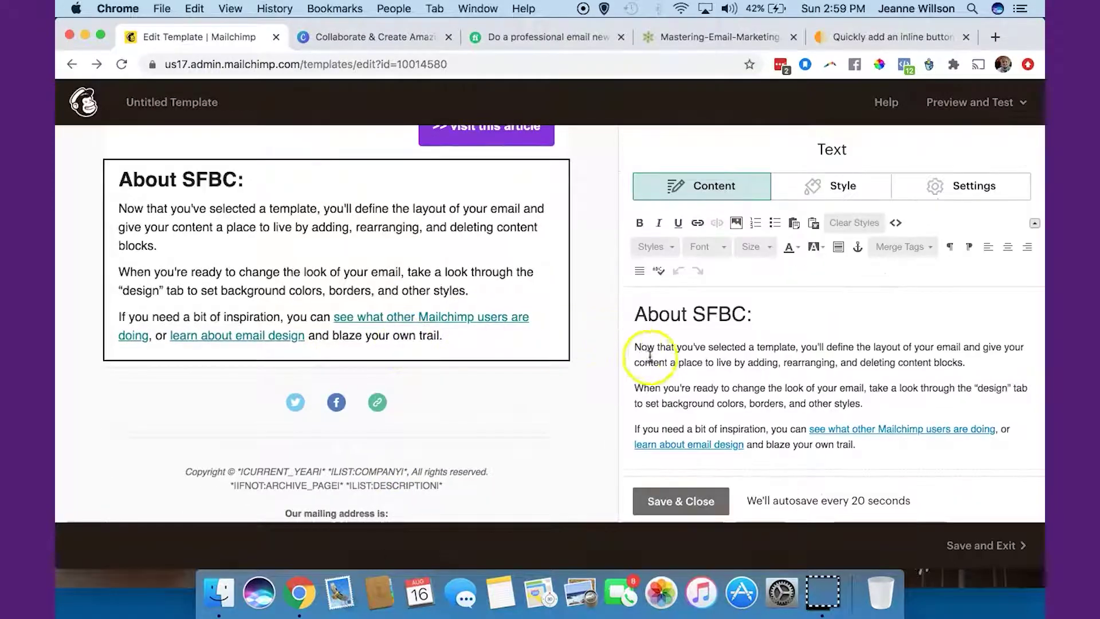
pyautogui.moveTo(633, 346); pyautogui.dragTo(859, 451)
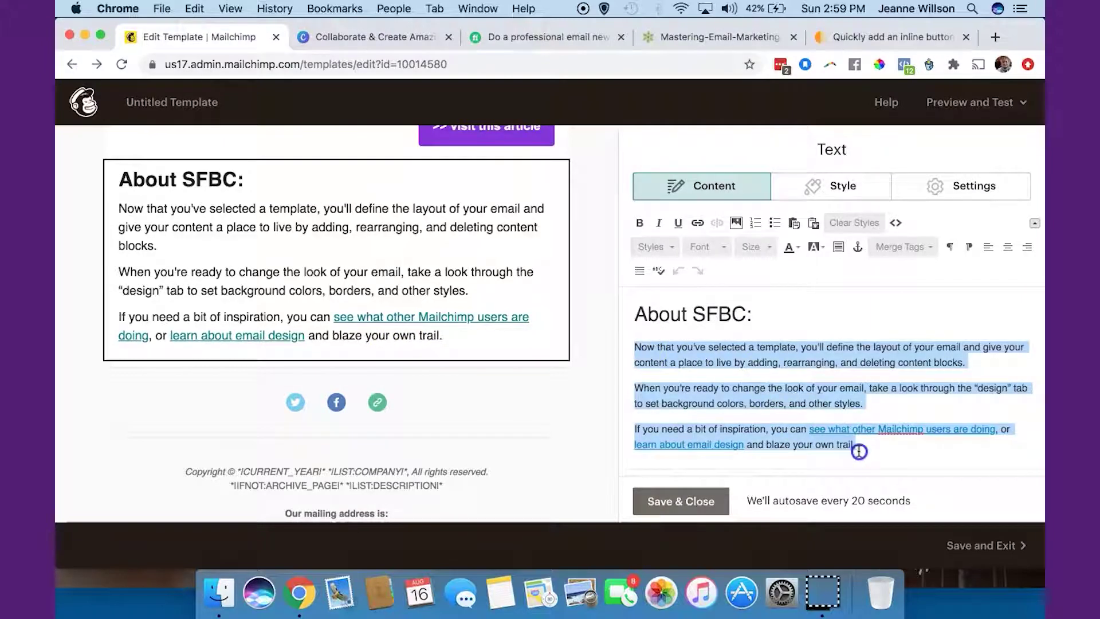
pyautogui.write('We teach smart entrprene')
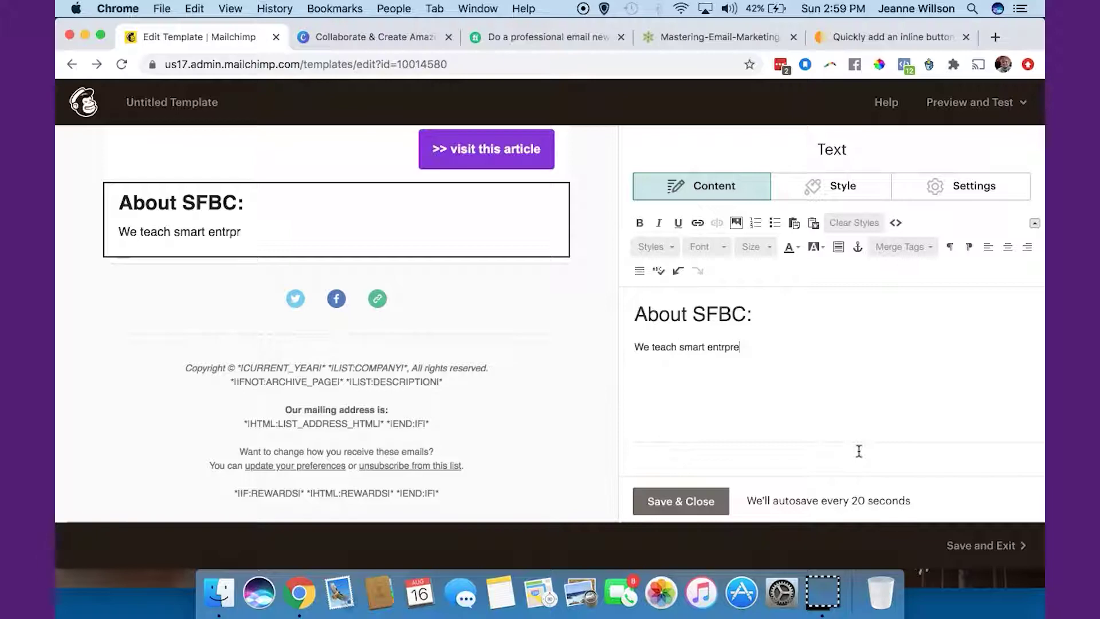
pyautogui.press('BackSpace')
pyautogui.press('BackSpace')
pyautogui.press('BackSpace')
pyautogui.press('BackSpace')
pyautogui.press('BackSpace')
pyautogui.write('epen')
pyautogui.write('reneusr')
pyautogui.write('rs how to run a')
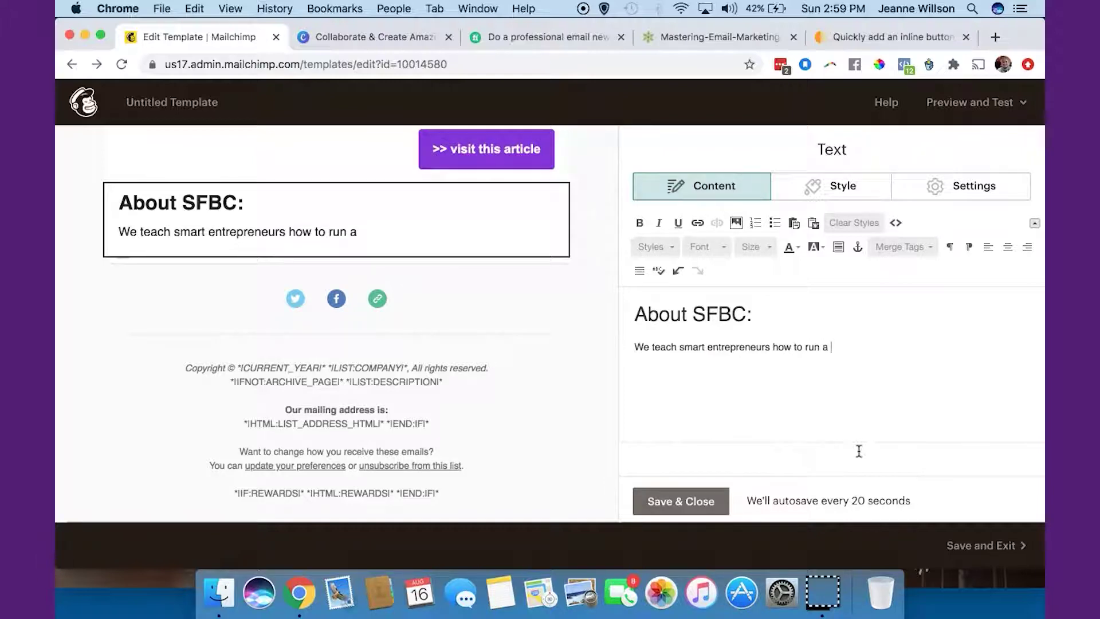
pyautogui.press('BackSpace')
pyautogui.press('BackSpace')
pyautogui.press('BackSpace')
pyautogui.press('BackSpace')
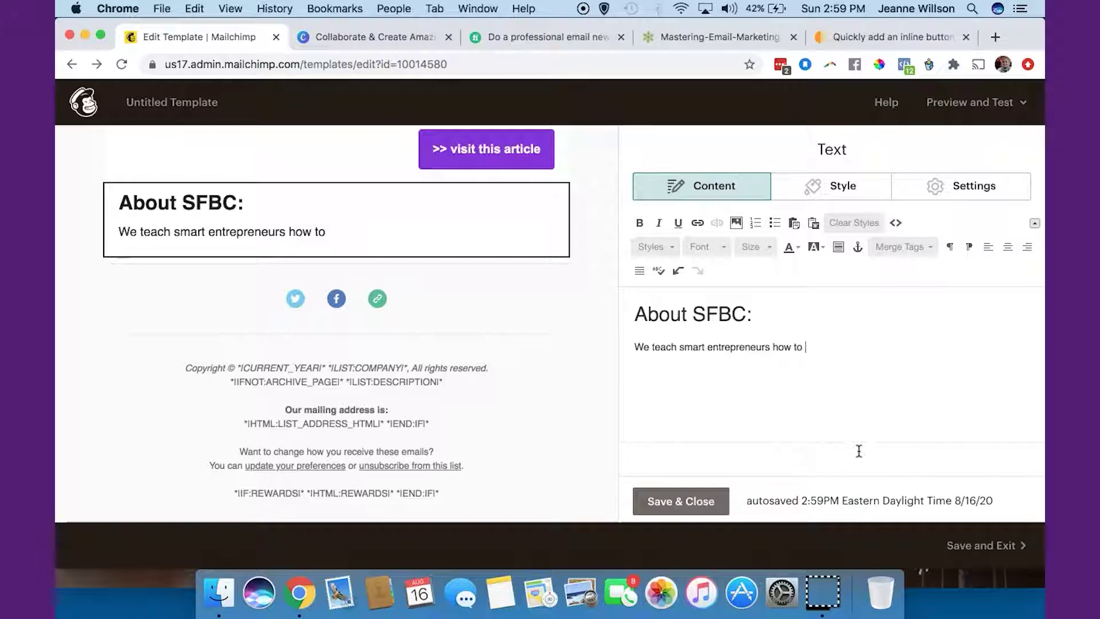
# Complete the About SFBC sentence with "make more money doing less tasks in their business."
pyautogui.write('make more more')
pyautogui.press('BackSpace')
pyautogui.press('BackSpace')
pyautogui.write('ney adoi')
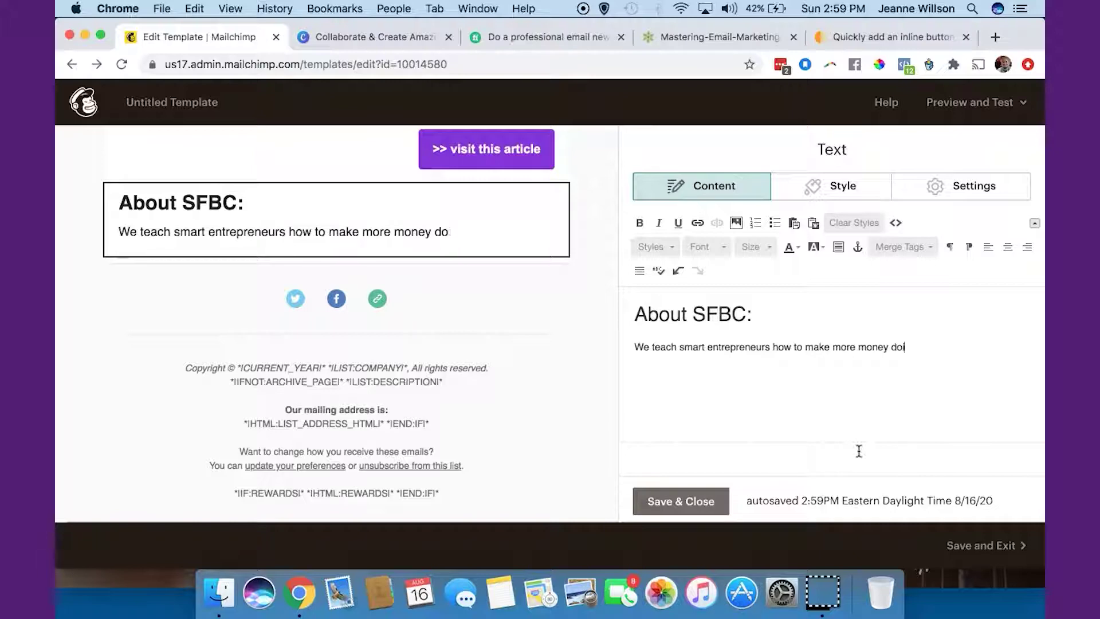
pyautogui.write('ng less tasks')
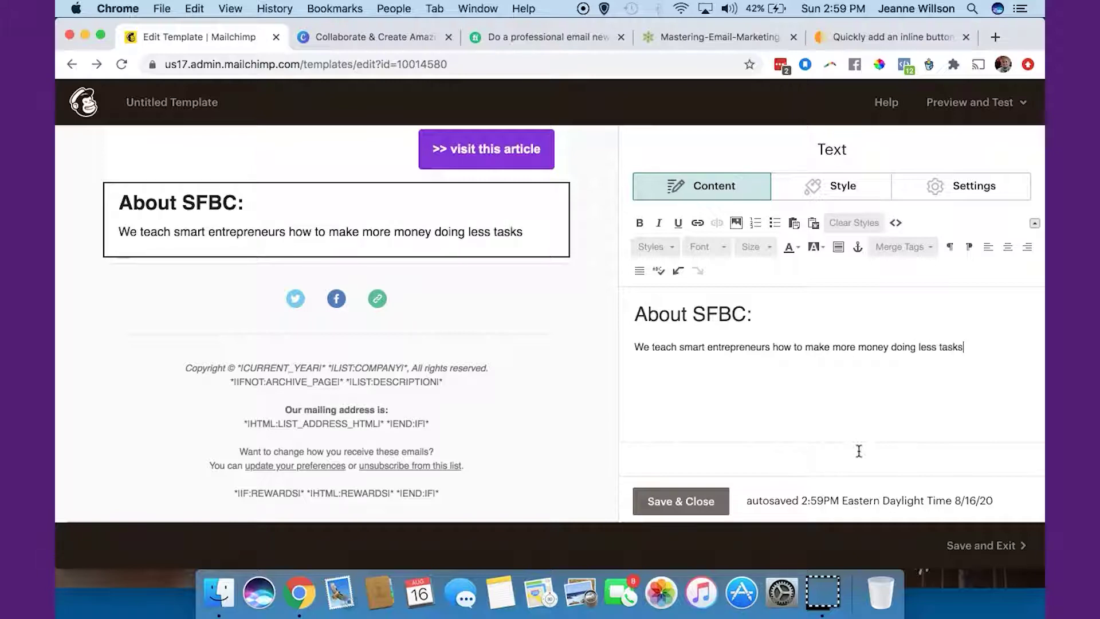
pyautogui.write('in n their business.')
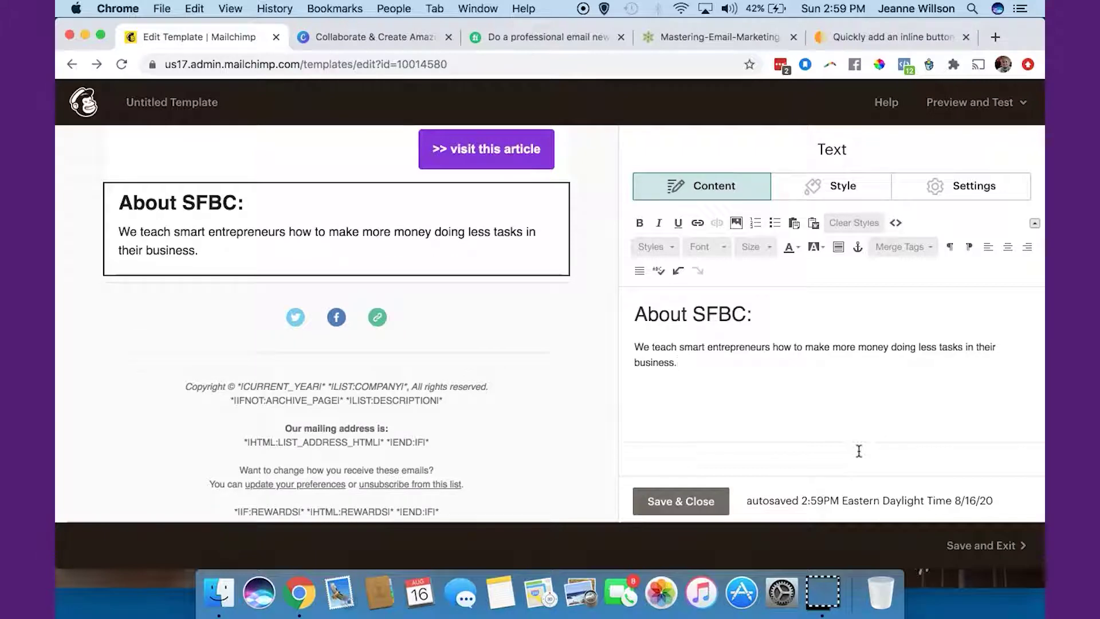
# Add "SixFigureBusinessCoaching.com" as a separate line below the About SFBC sentence
pyautogui.press('Return')
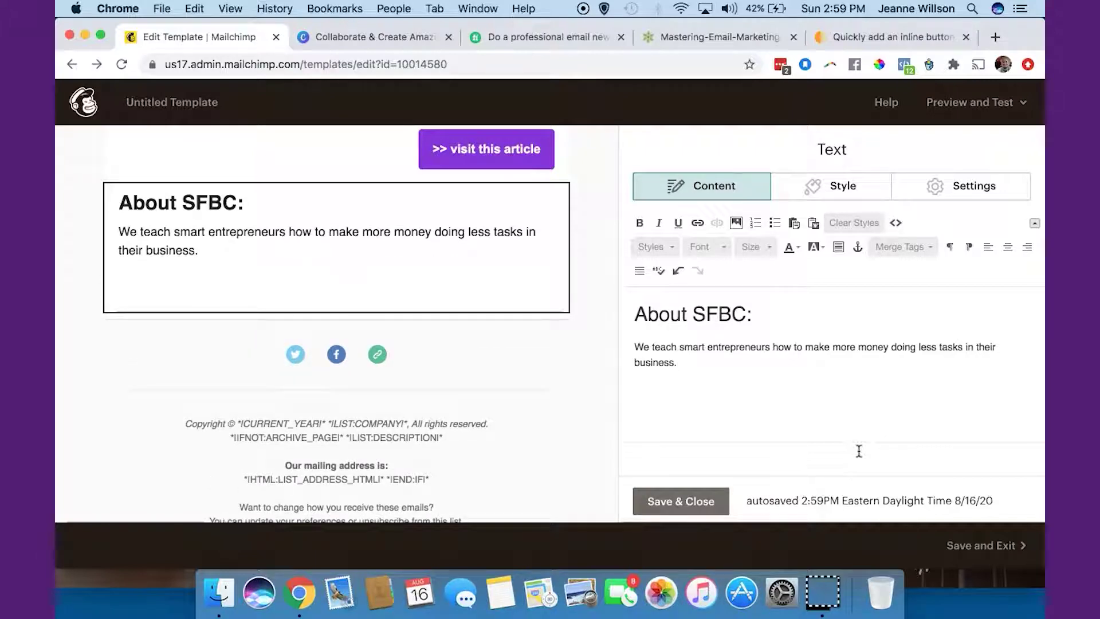
pyautogui.write('SixFigu')
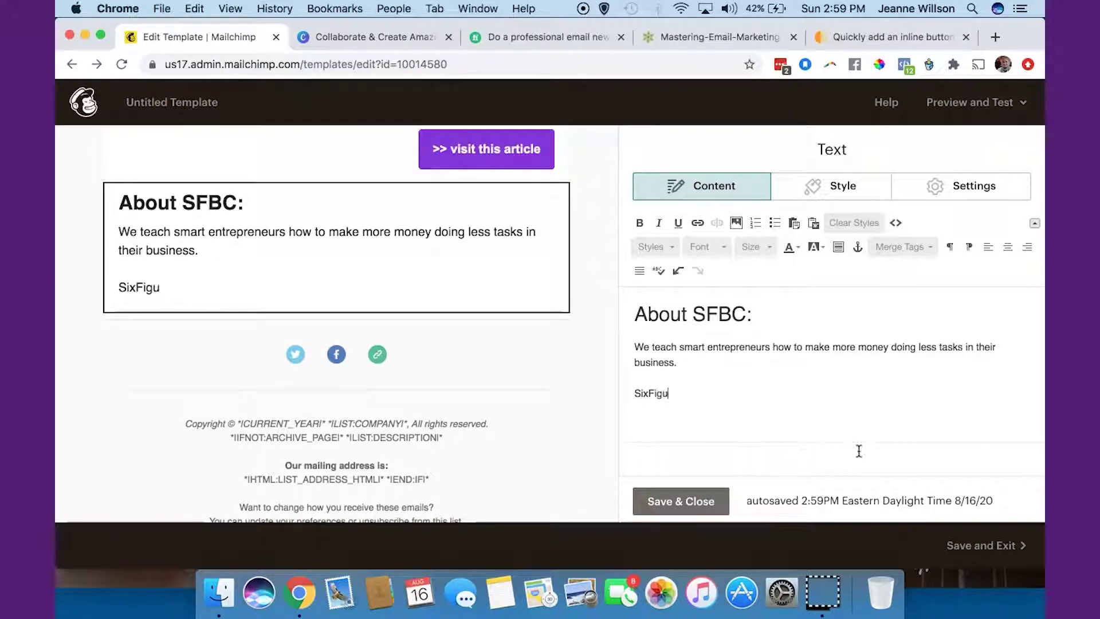
pyautogui.write('reBusinessCaochi')
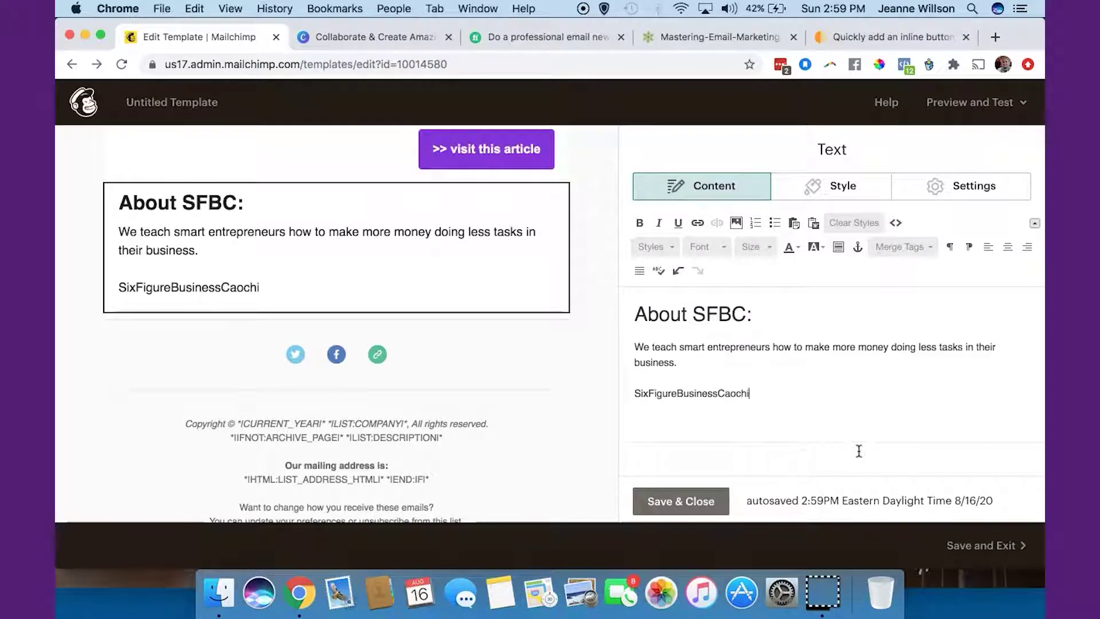
pyautogui.press('BackSpace')
pyautogui.write('oaching.com')
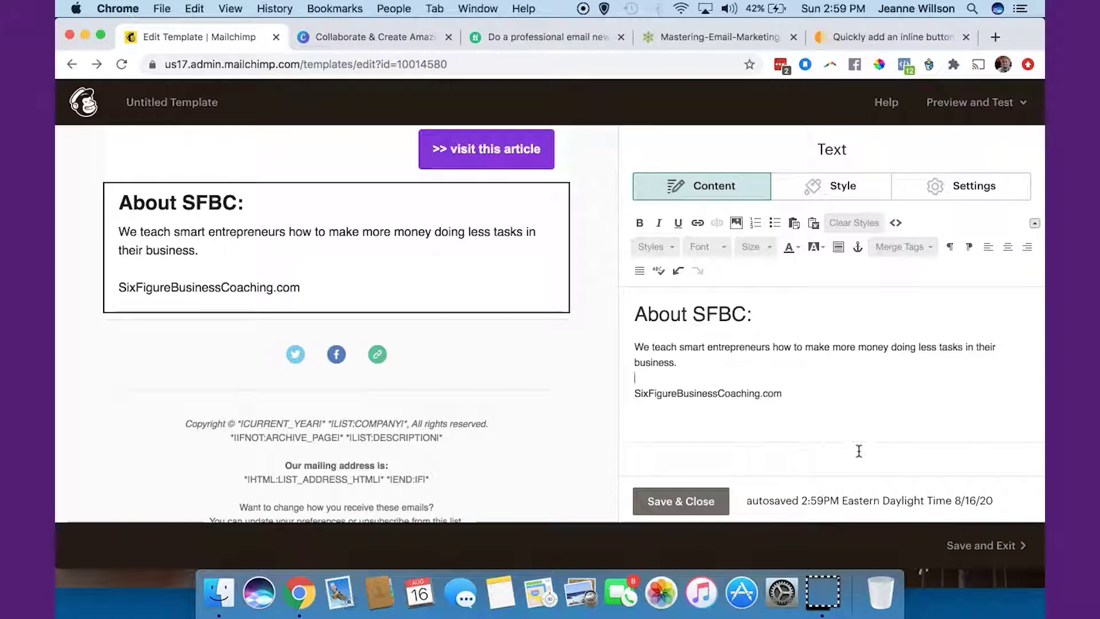
# Extend the About paragraph with "Reach out if we can help you!" and add the two owners' first names above the website line
pyautogui.write('Reach out if we can help you')
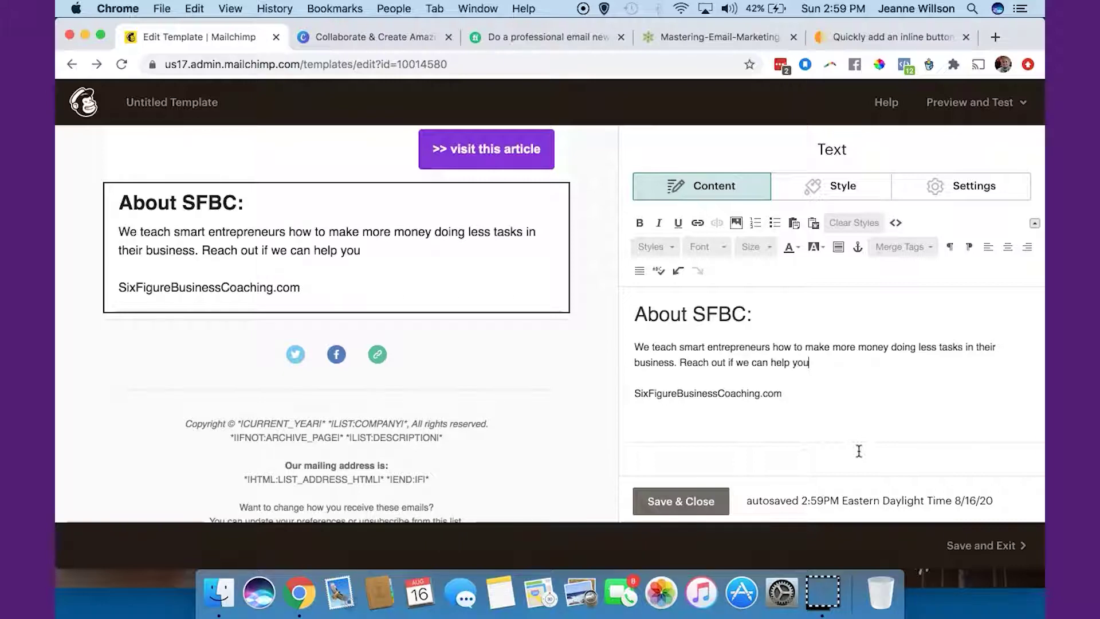
pyautogui.press('BackSpace')
pyautogui.press('Return')
pyautogui.write('Jeane')
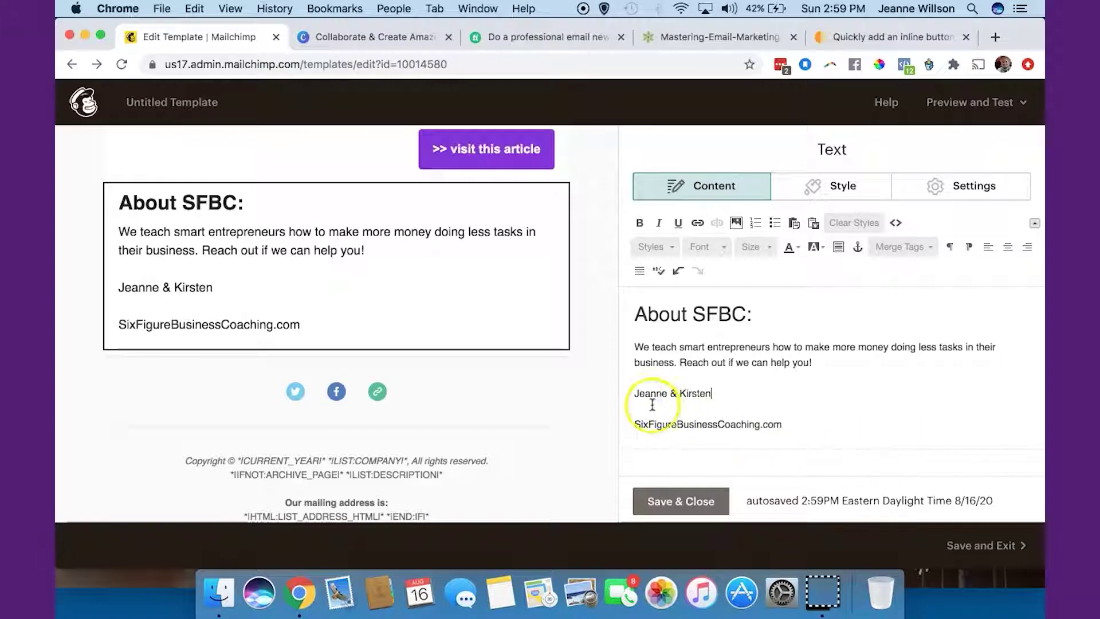
# Put a "~" before the owners' names in the sign-off line and italicize the whole line
pyautogui.click(633, 394)
pyautogui.write('~')
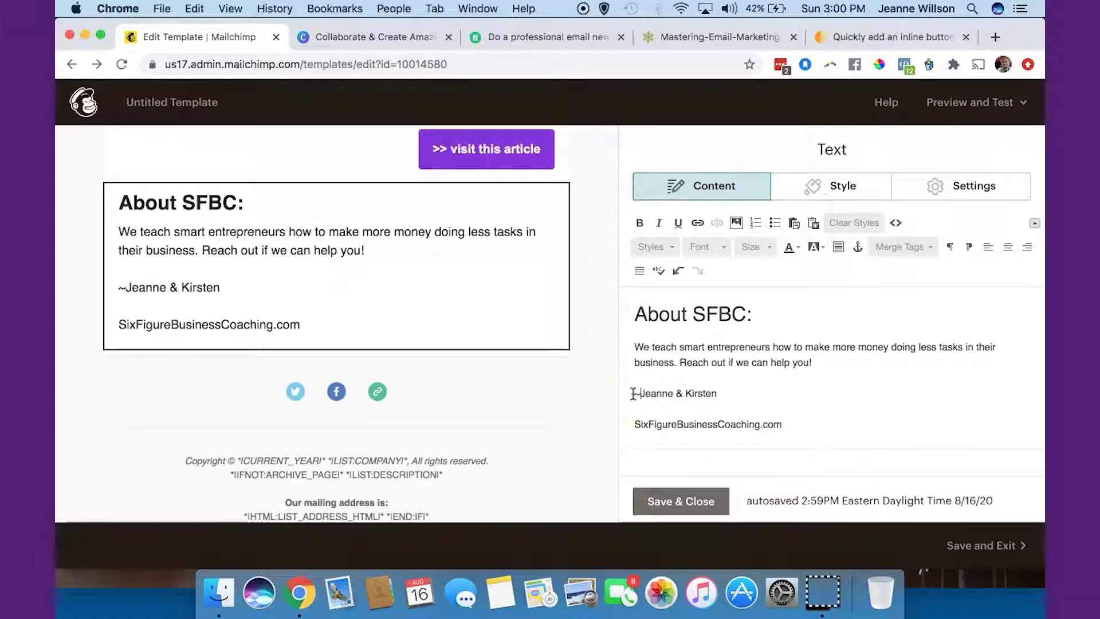
pyautogui.moveTo(633, 392); pyautogui.dragTo(719, 392)
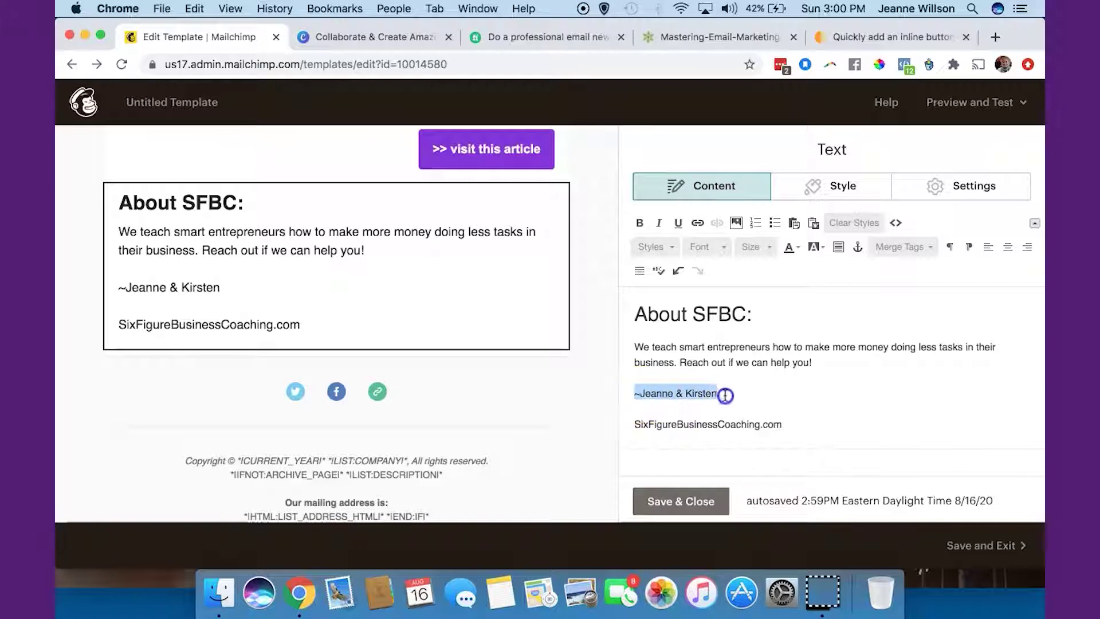
pyautogui.click(658, 223)
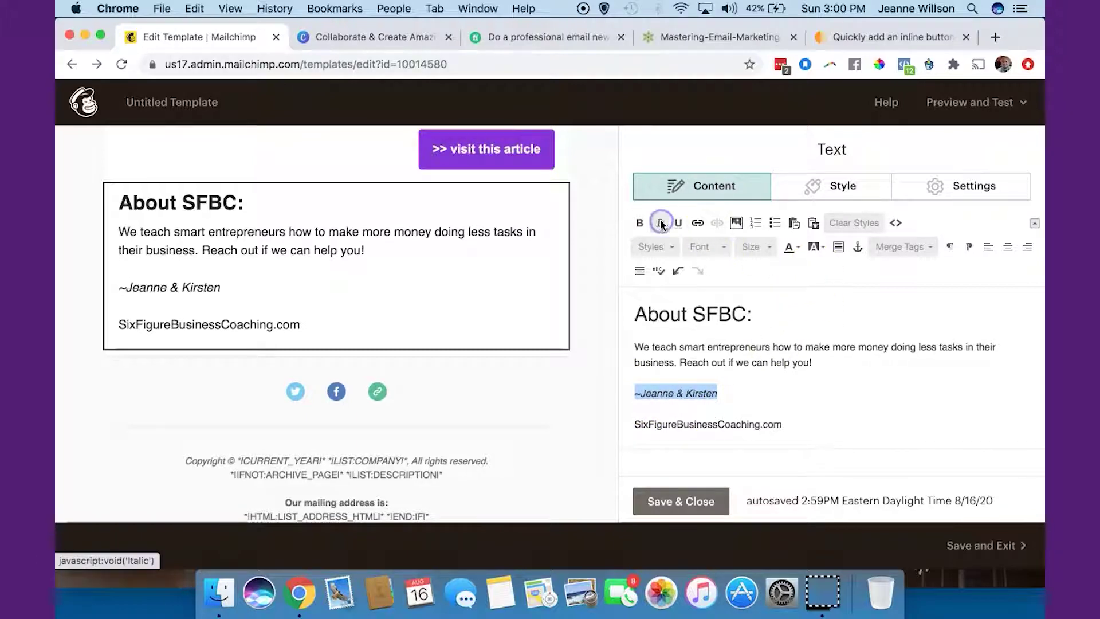
pyautogui.moveTo(636, 424); pyautogui.dragTo(787, 422)
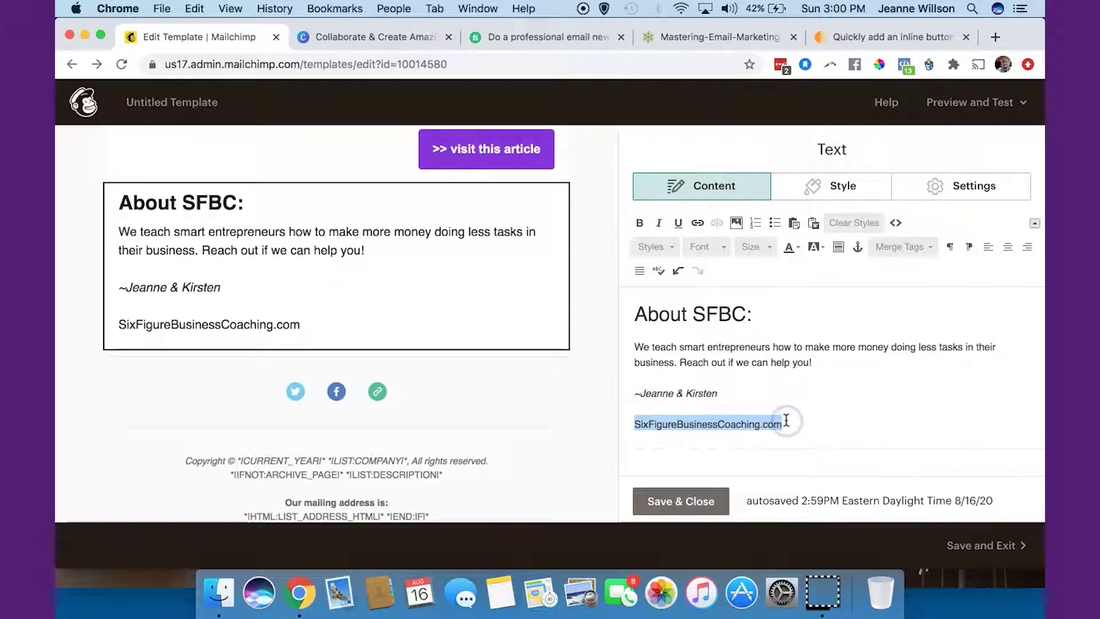
pyautogui.click(697, 223)
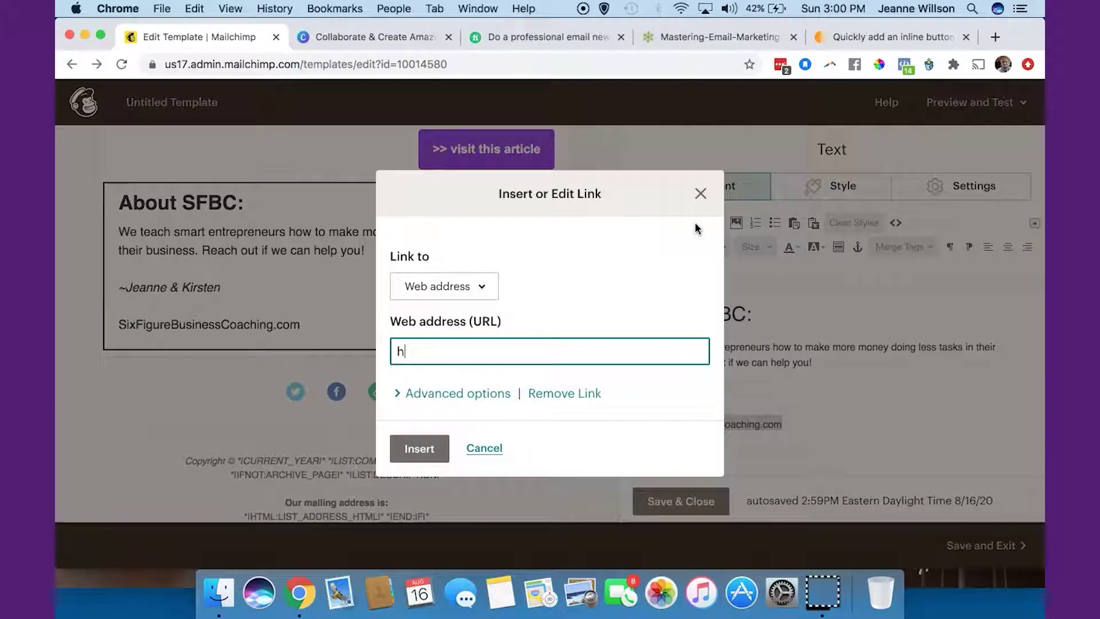
pyautogui.write('https://sixfigurebusins')
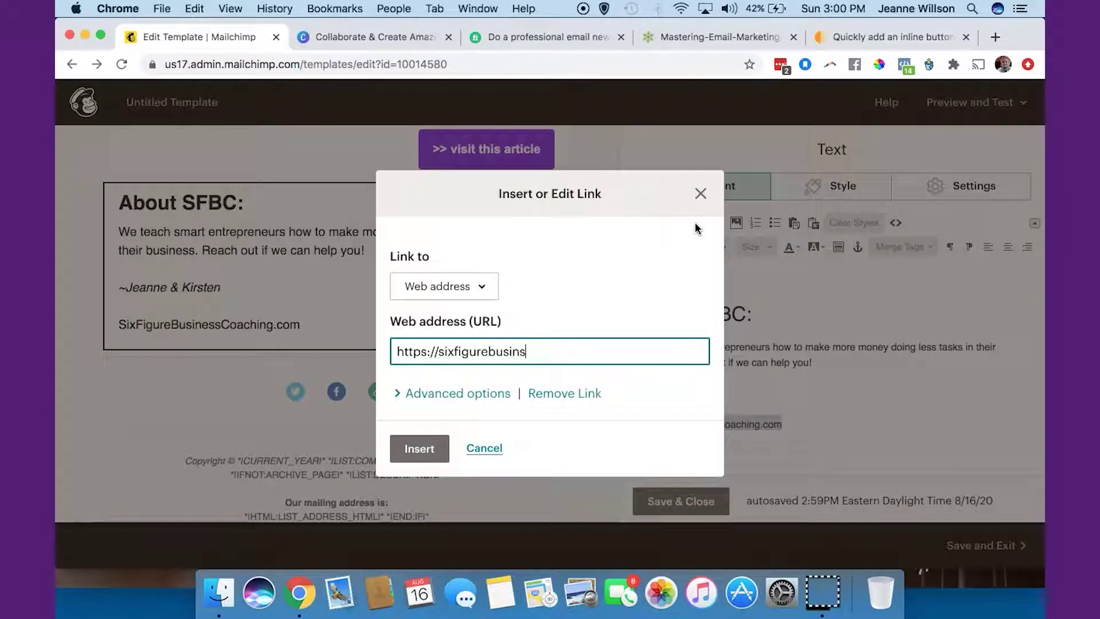
pyautogui.press('BackSpace')
pyautogui.write('esscoaching.com')
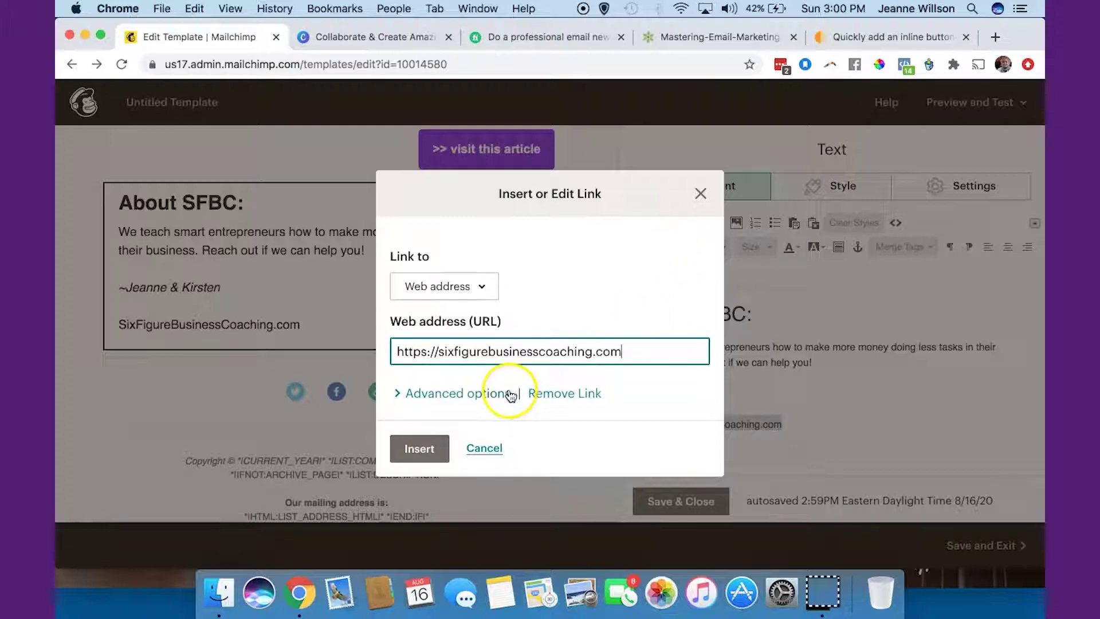
pyautogui.click(481, 395)
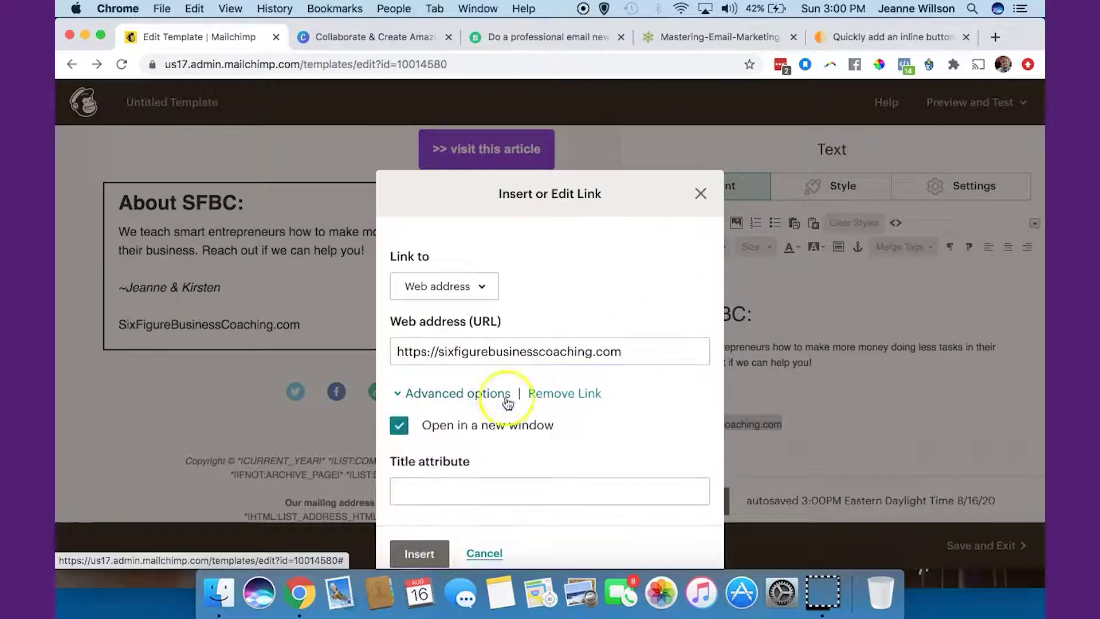
pyautogui.scroll(-3, 567, 424)
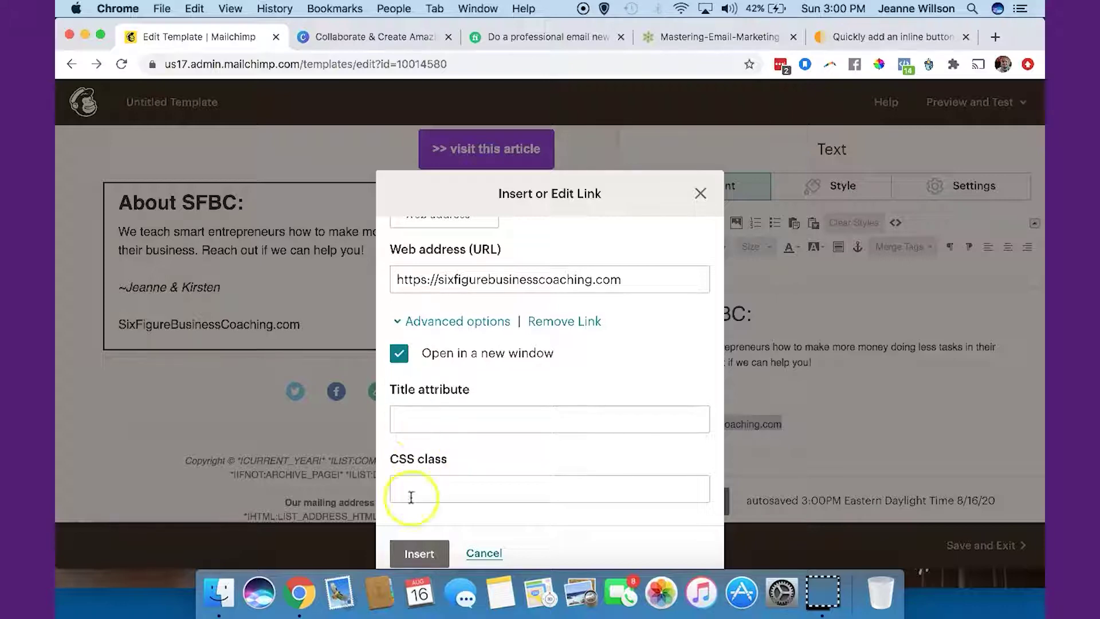
pyautogui.click(419, 554)
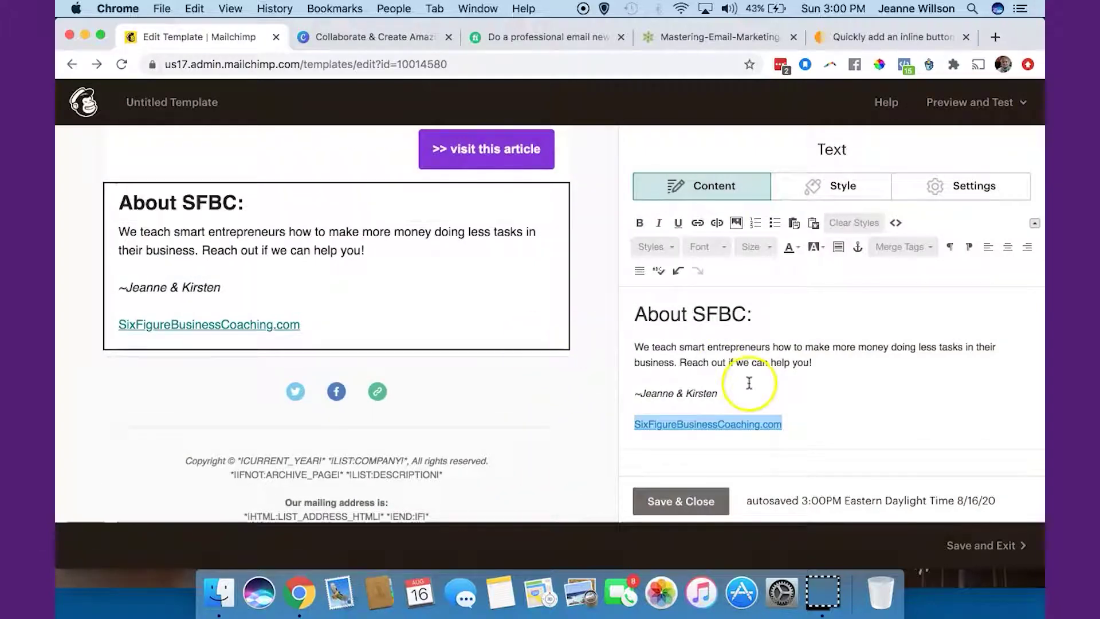
pyautogui.click(362, 386)
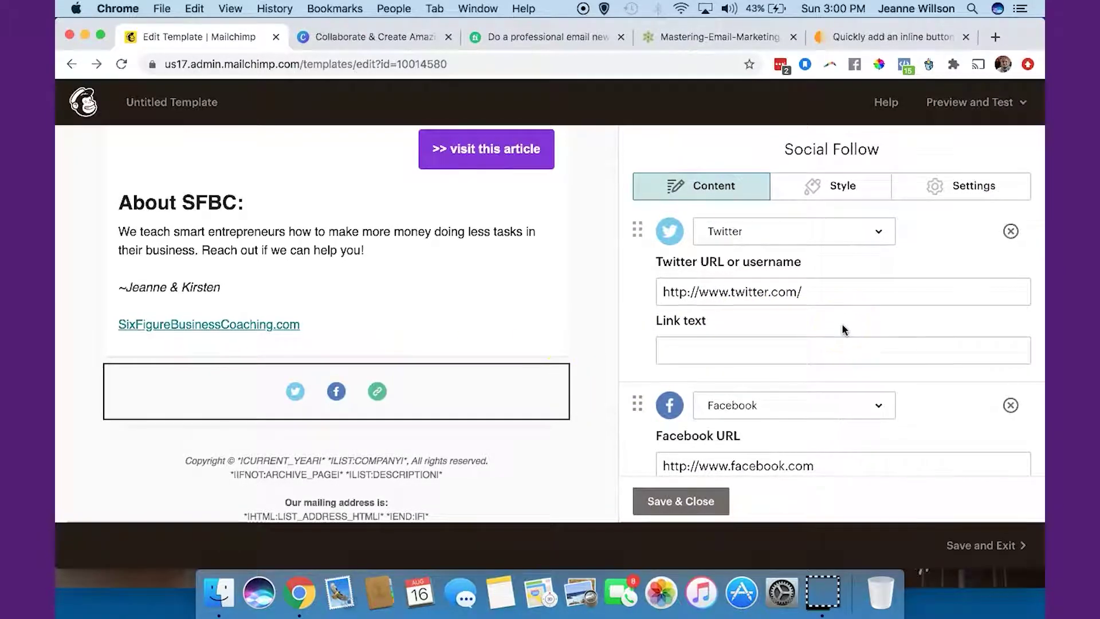
pyautogui.click(855, 297)
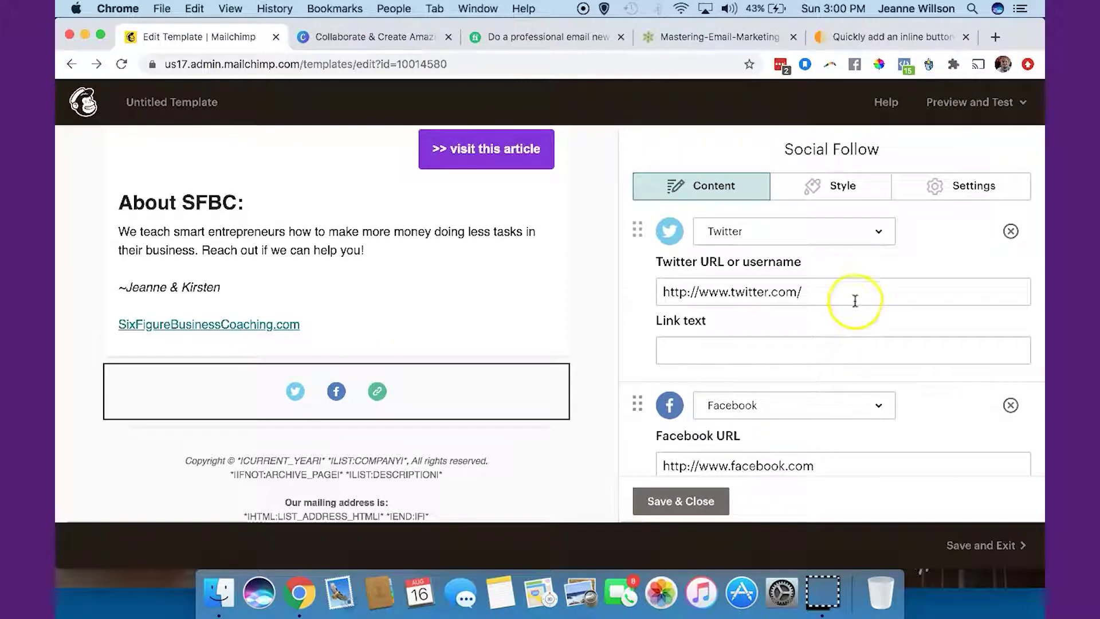
pyautogui.click(855, 297)
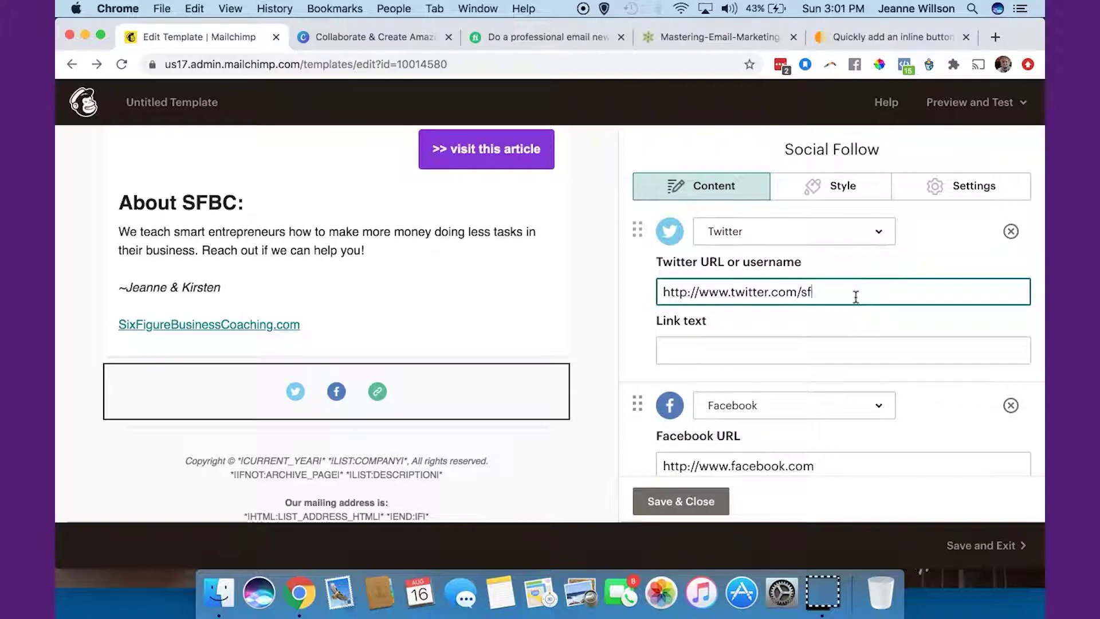
pyautogui.write('/sfbizcoaching.')
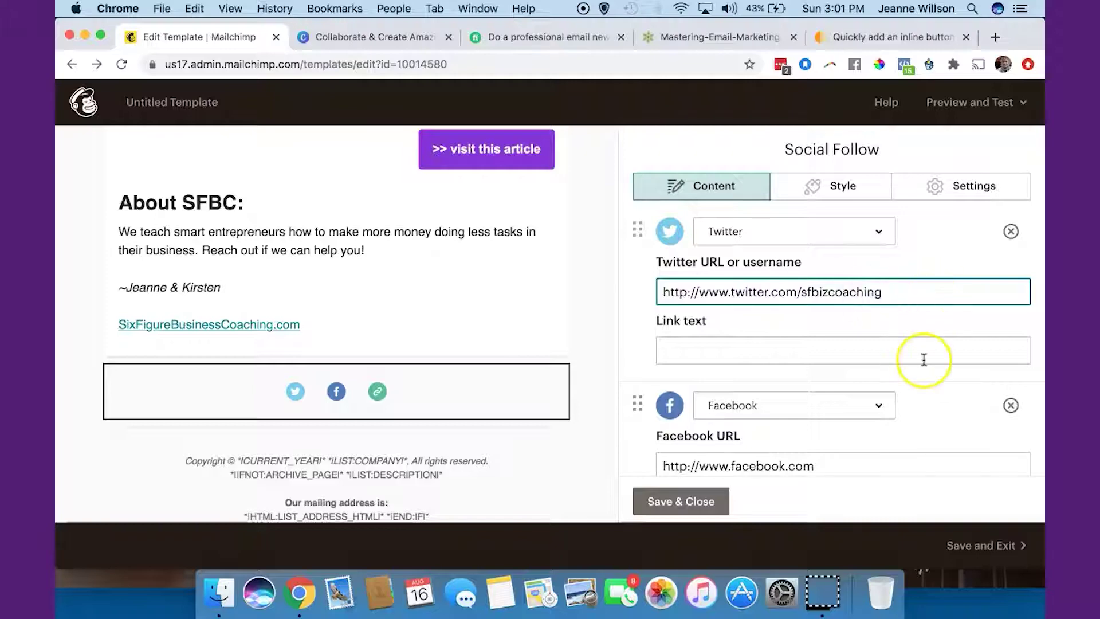
# Add a fourth service to the social follow block and set it to Instagram
pyautogui.scroll(-5, 920, 361)
pyautogui.scroll(-2, 920, 361)
pyautogui.click(850, 395)
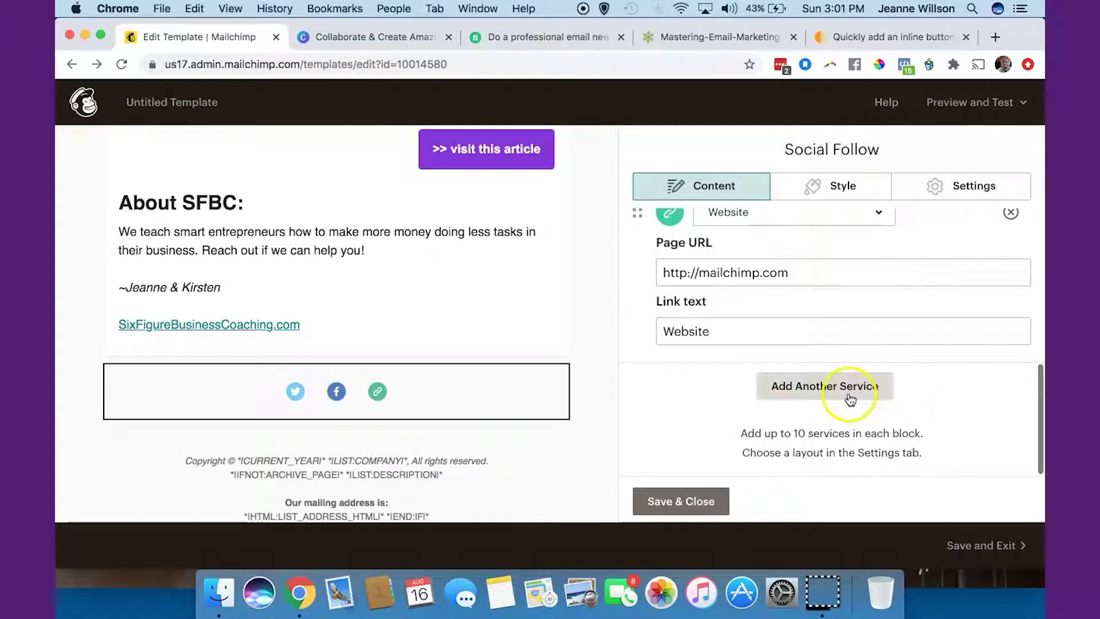
pyautogui.click(891, 217)
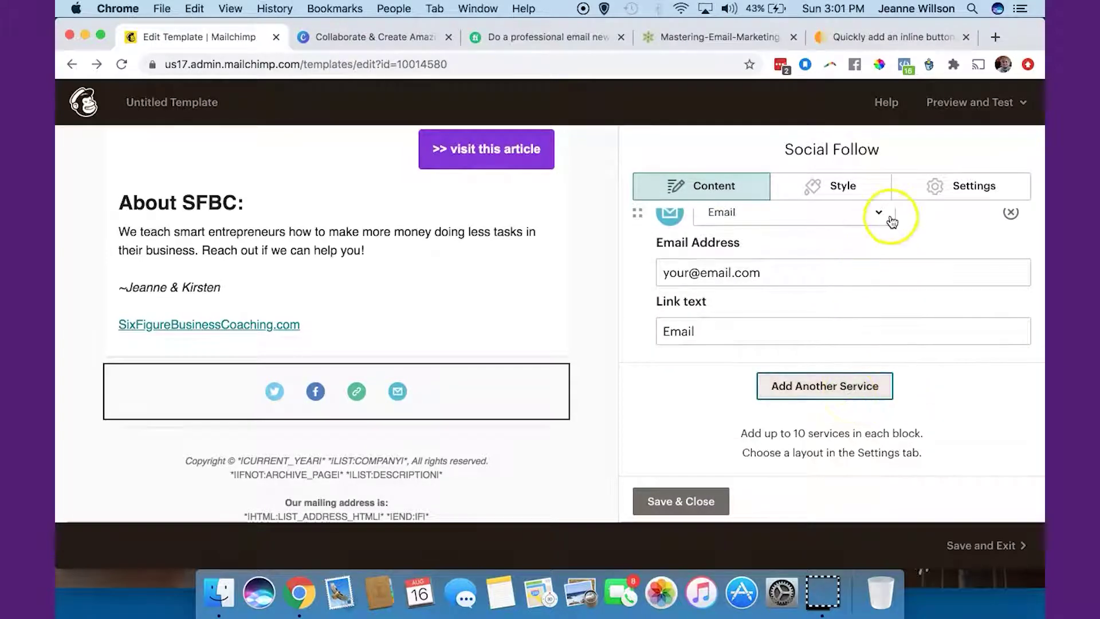
pyautogui.click(891, 221)
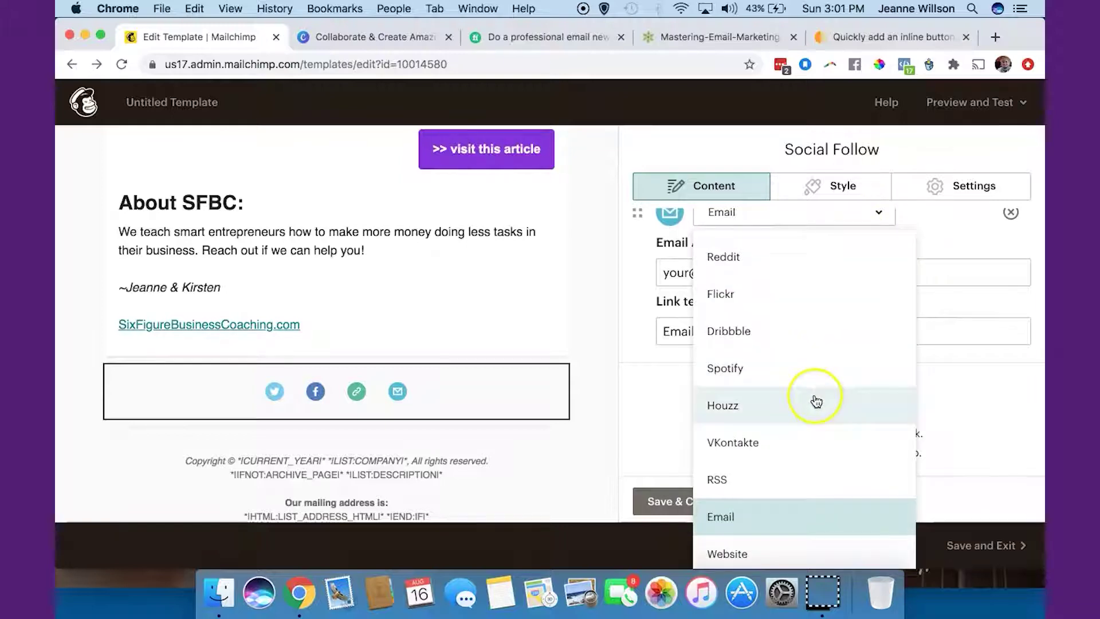
pyautogui.scroll(-1, 816, 401)
pyautogui.scroll(8, 816, 401)
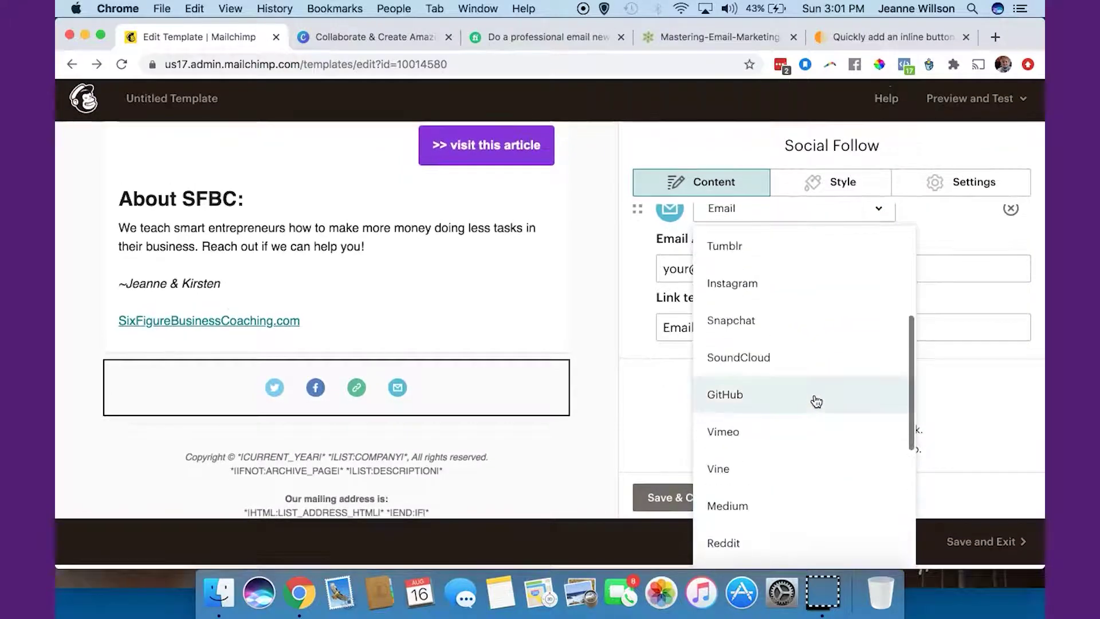
pyautogui.click(793, 345)
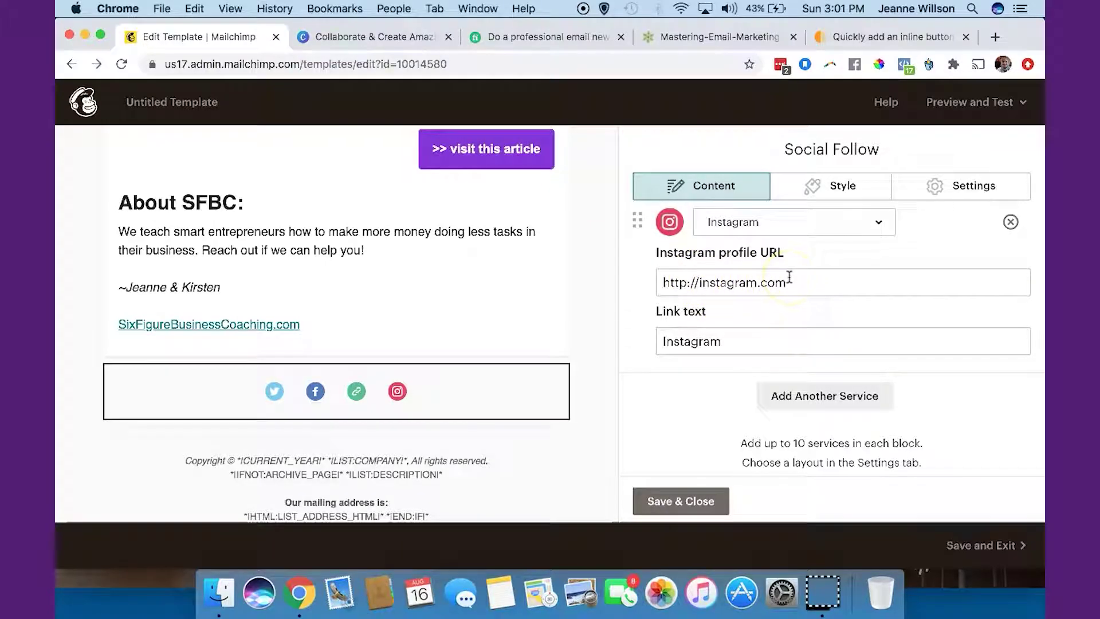
# Set the social follow block's display to both icon and text
pyautogui.click(828, 192)
pyautogui.scroll(-5, 830, 341)
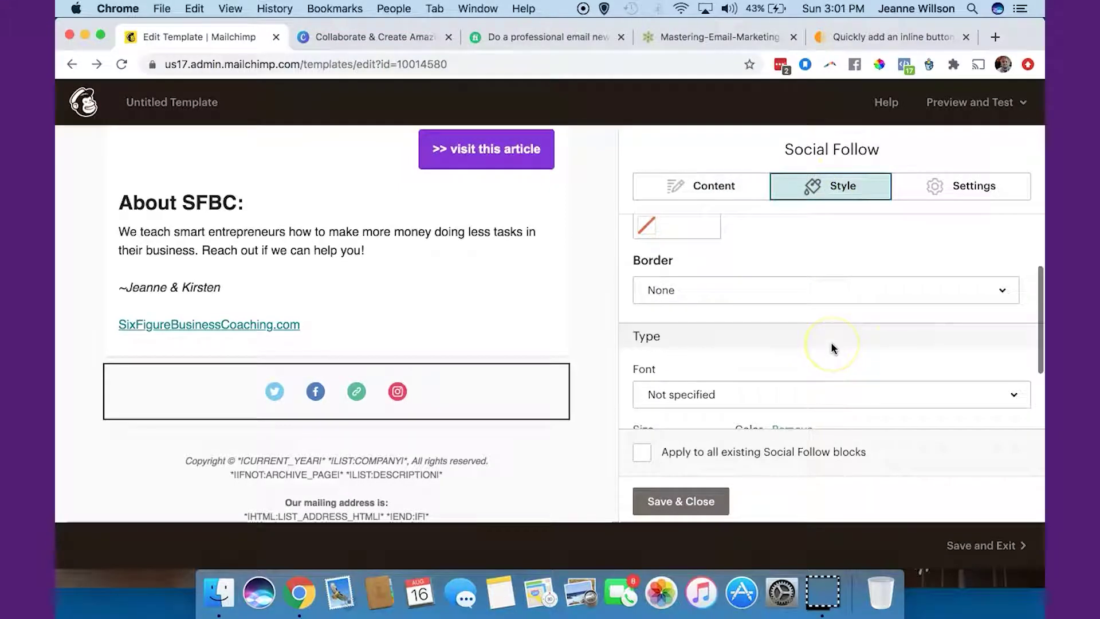
pyautogui.scroll(5, 831, 341)
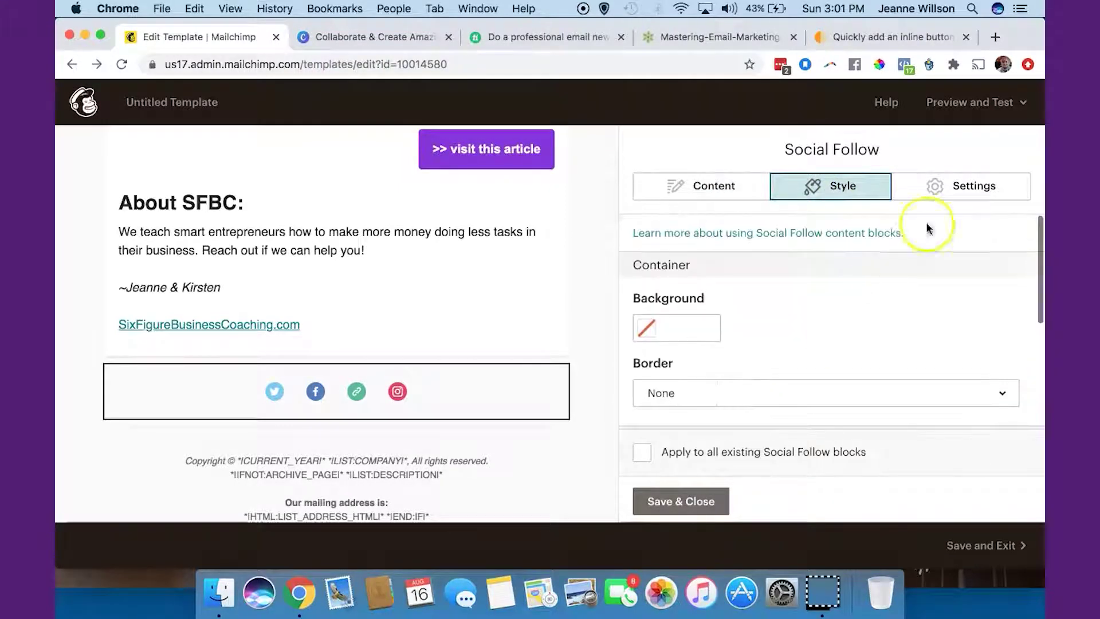
pyautogui.click(945, 198)
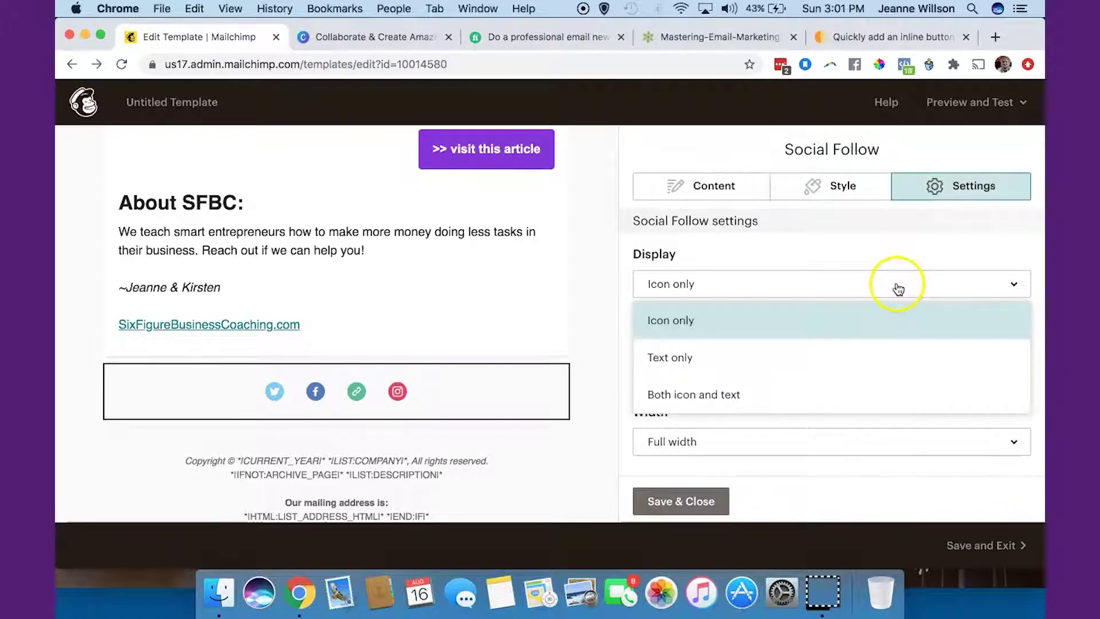
pyautogui.click(883, 342)
pyautogui.click(869, 292)
pyautogui.click(838, 400)
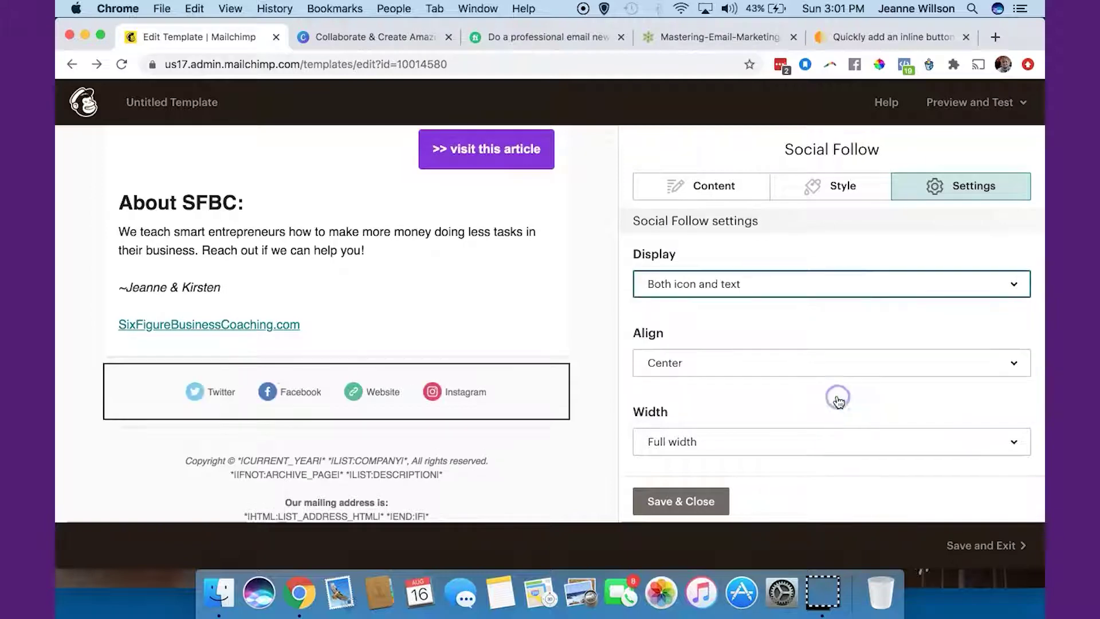
pyautogui.click(837, 322)
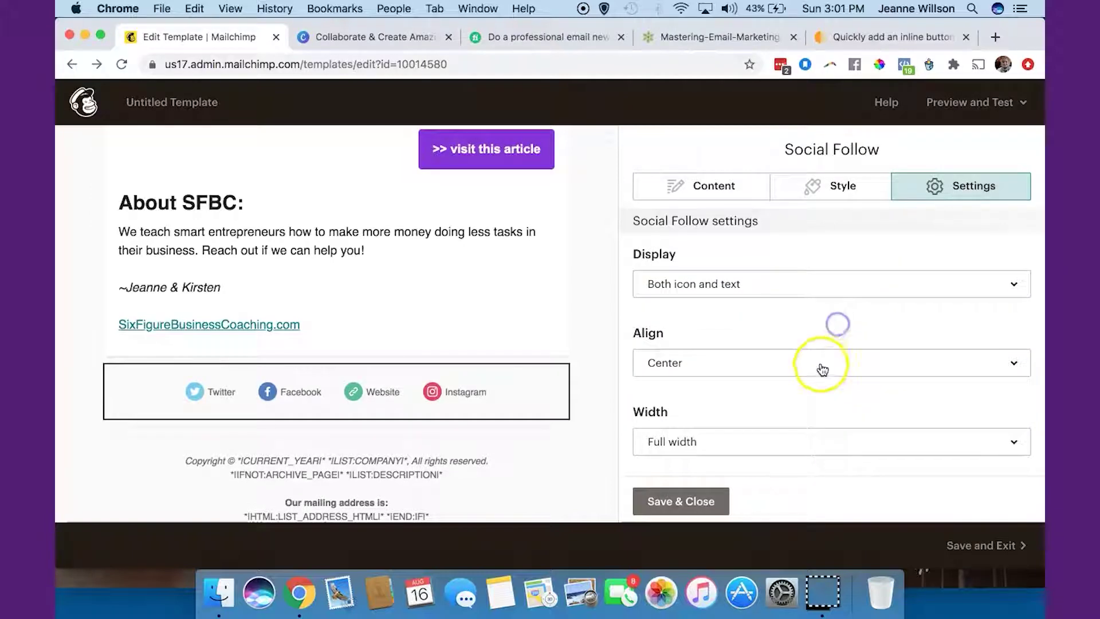
# Change the social follow layout to a horizontal row of large icons with their labels underneath
pyautogui.scroll(-5, 817, 410)
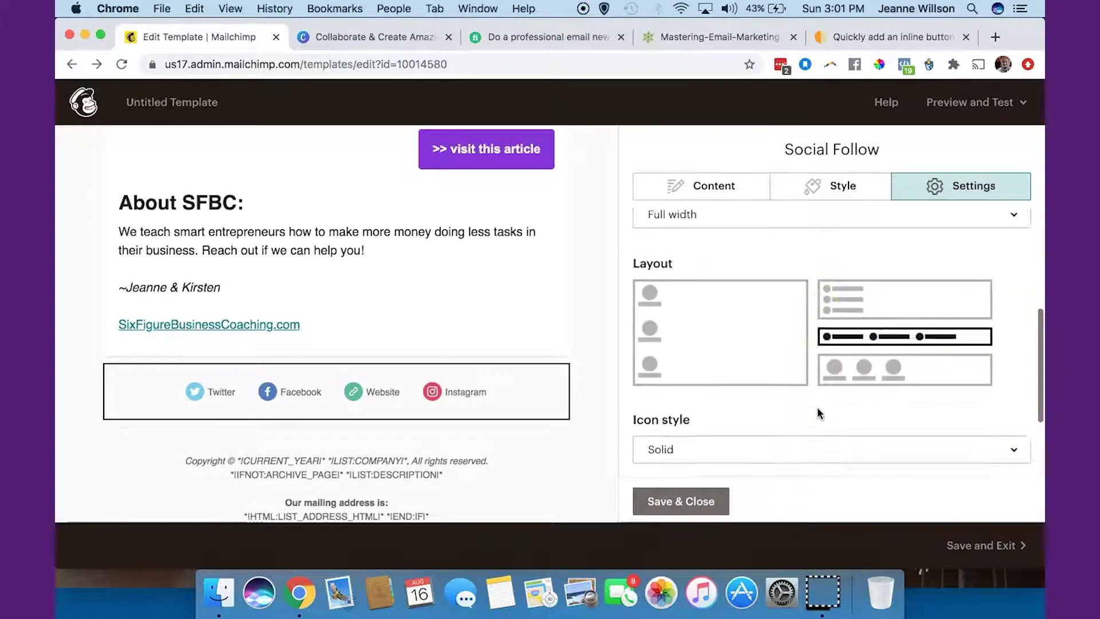
pyautogui.click(865, 373)
pyautogui.click(734, 345)
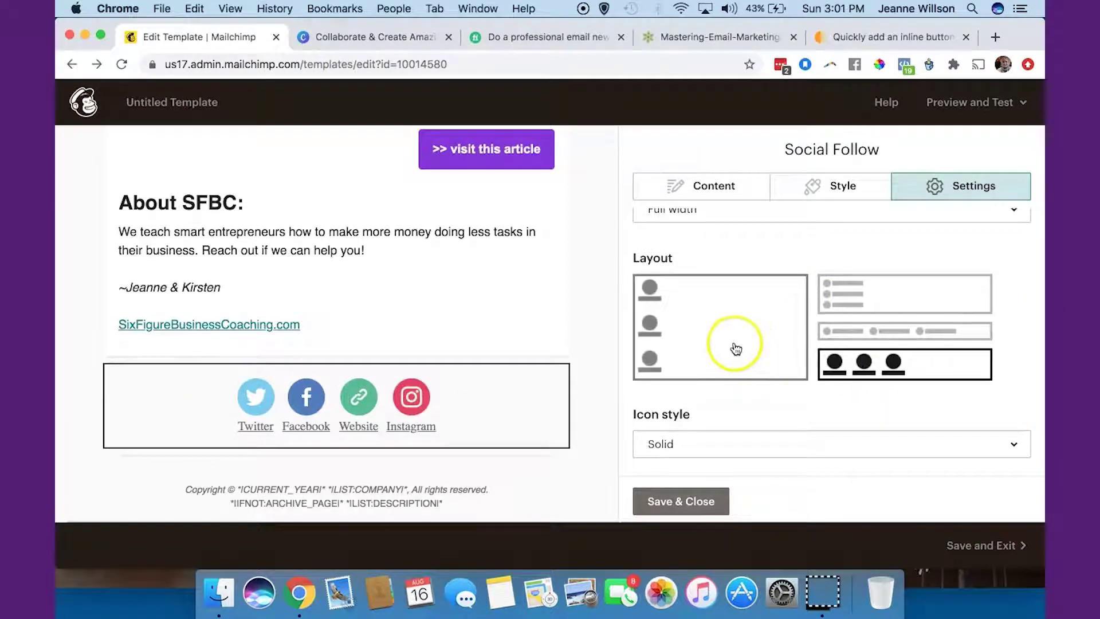
pyautogui.click(855, 331)
pyautogui.click(864, 360)
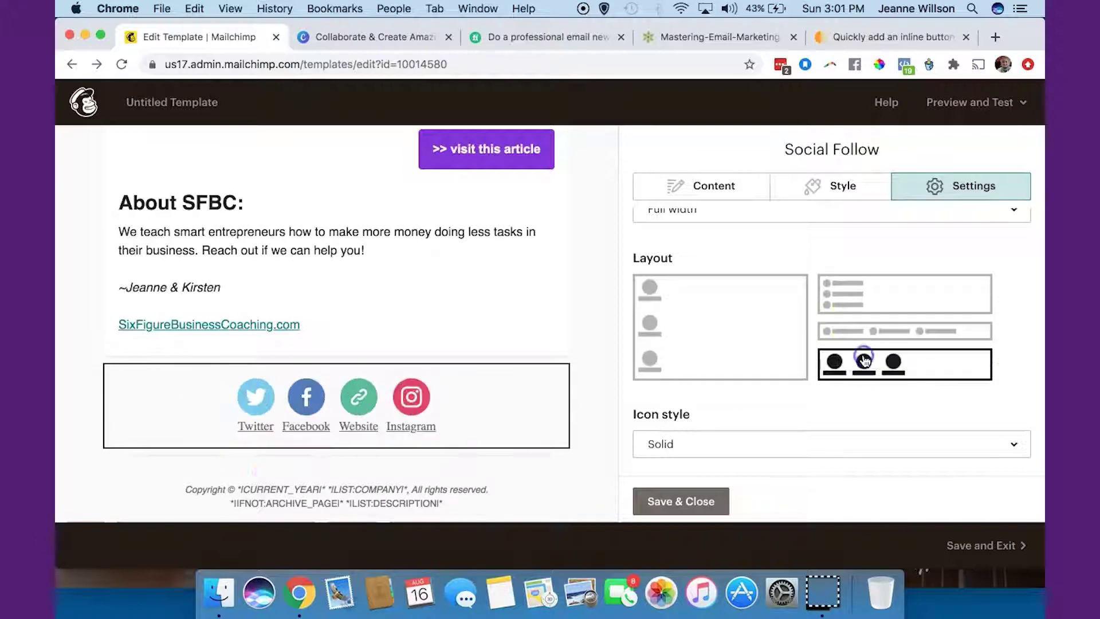
pyautogui.click(861, 335)
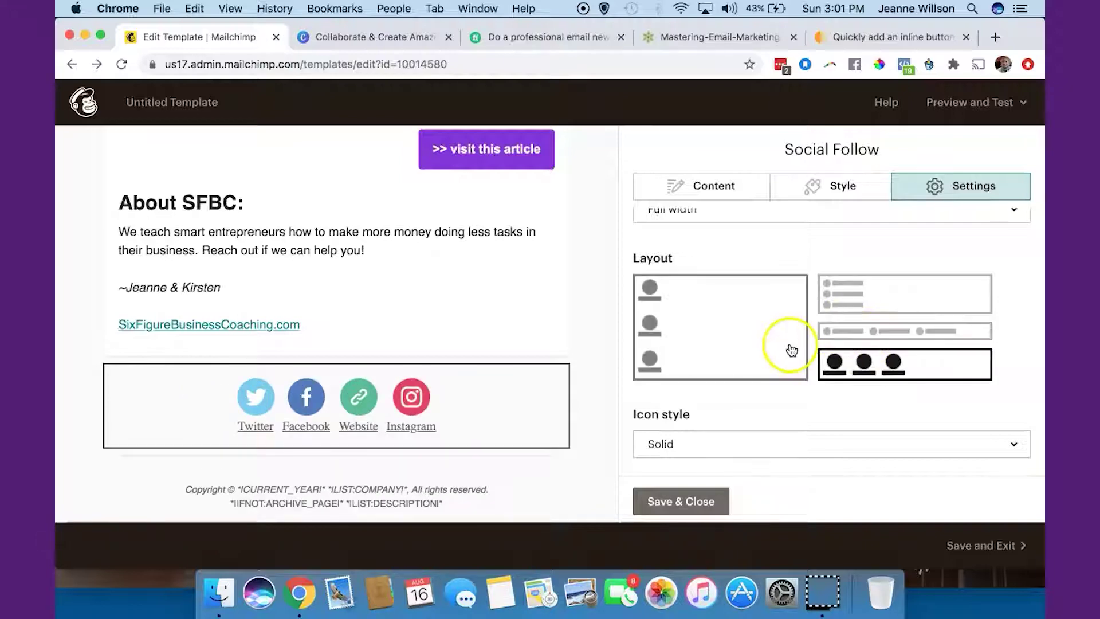
# Set the social follow icon style to Outlined in the coloured variant, then save and close the block
pyautogui.scroll(-4, 776, 415)
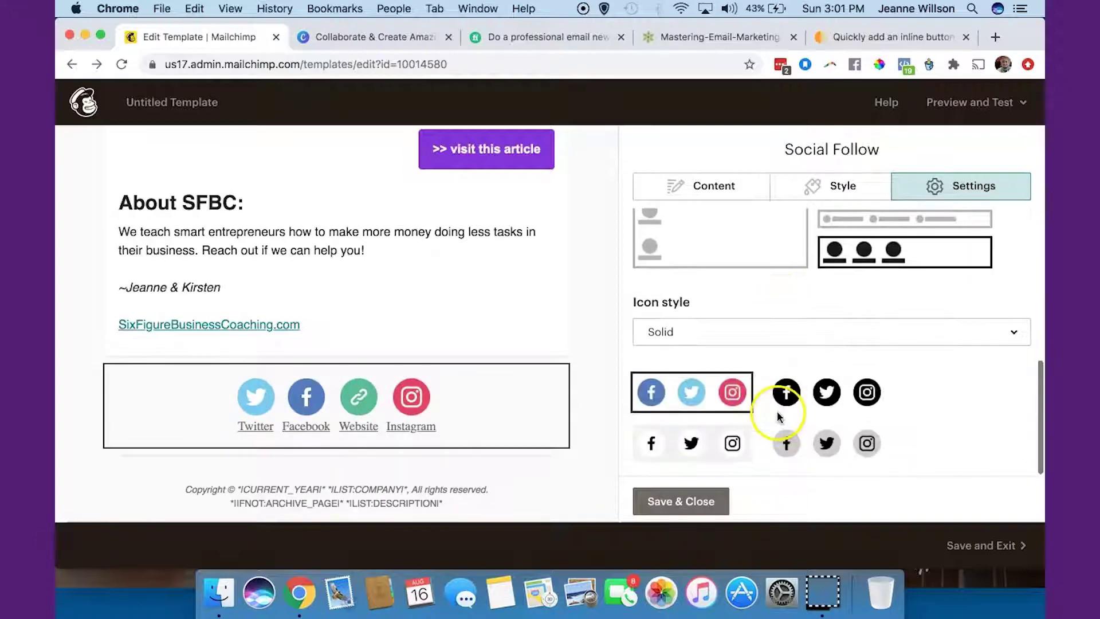
pyautogui.click(725, 336)
pyautogui.click(723, 394)
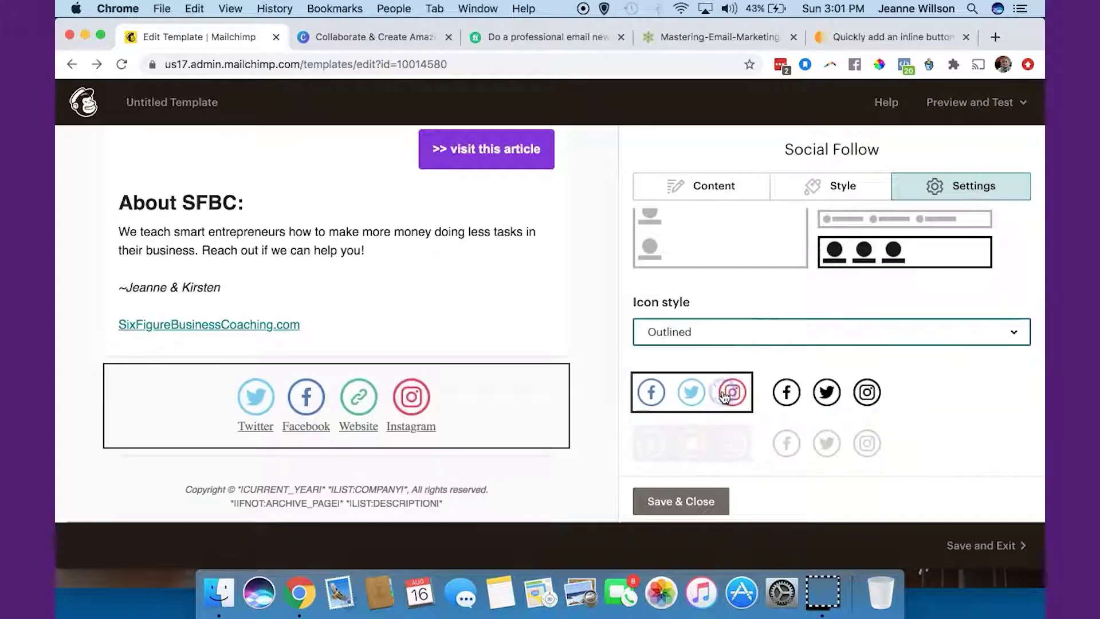
pyautogui.click(808, 394)
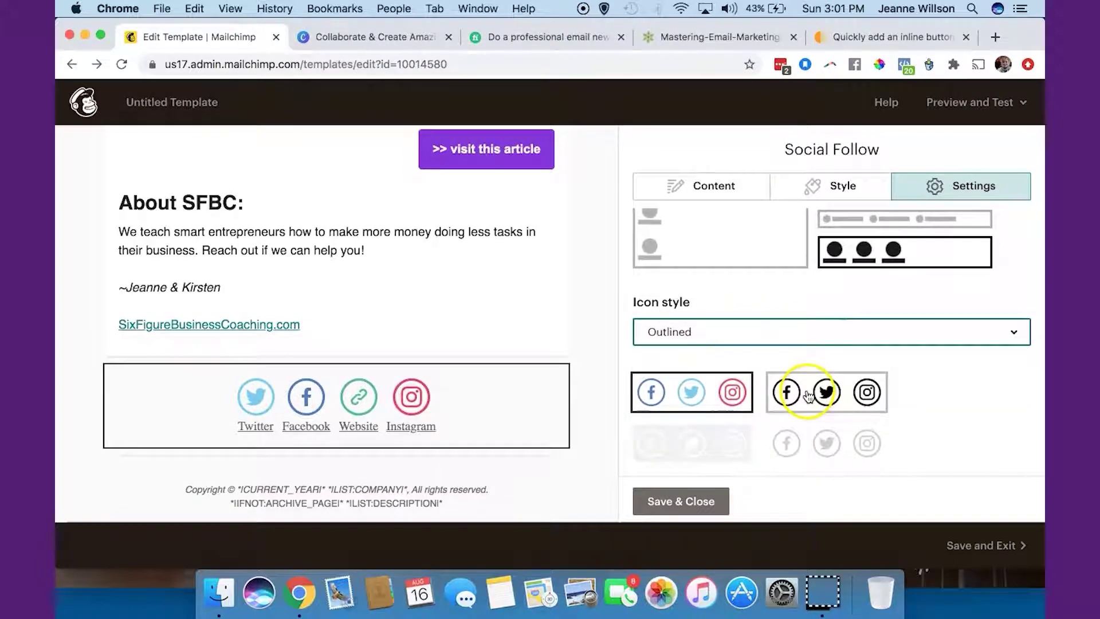
pyautogui.click(693, 393)
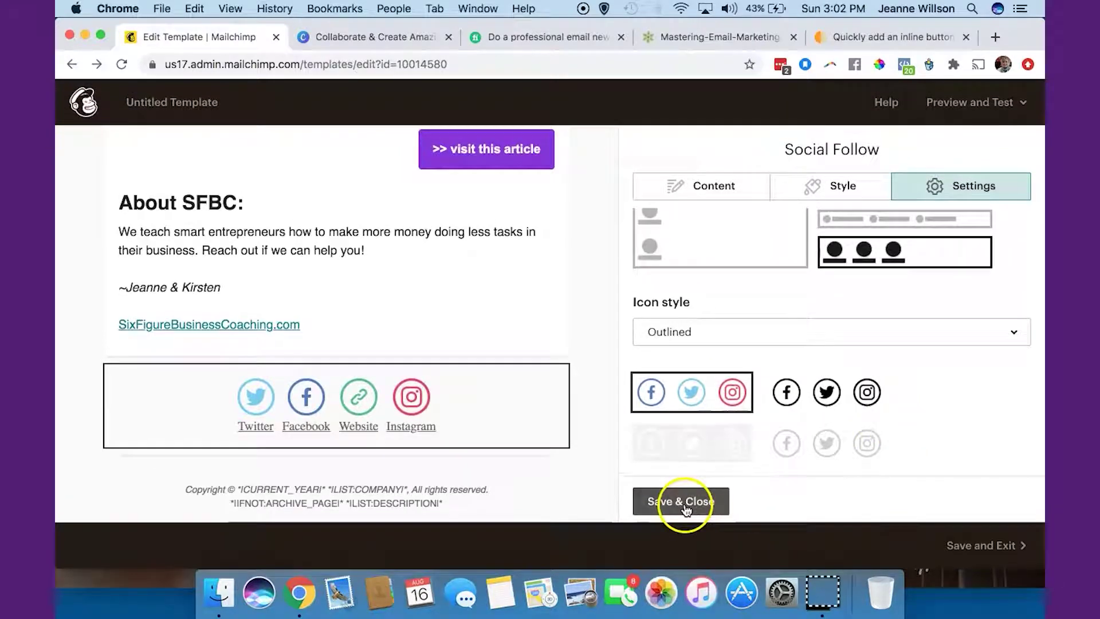
pyautogui.click(686, 504)
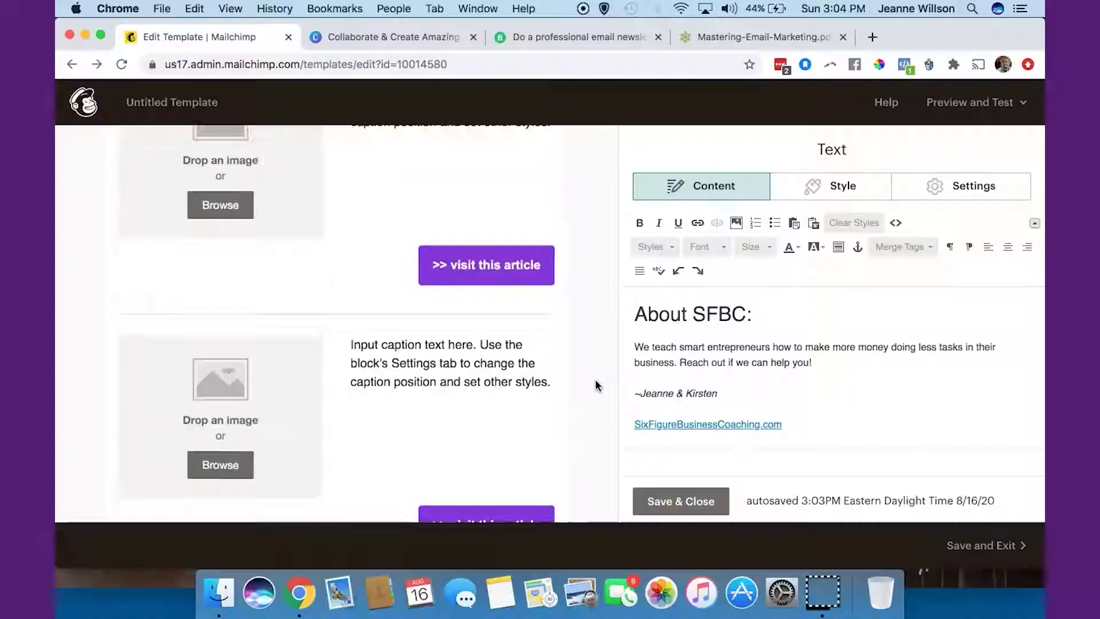
# Save and close the About SFBC text block and look through the template's desktop preview from header to social icons
pyautogui.scroll(5, 336, 321)
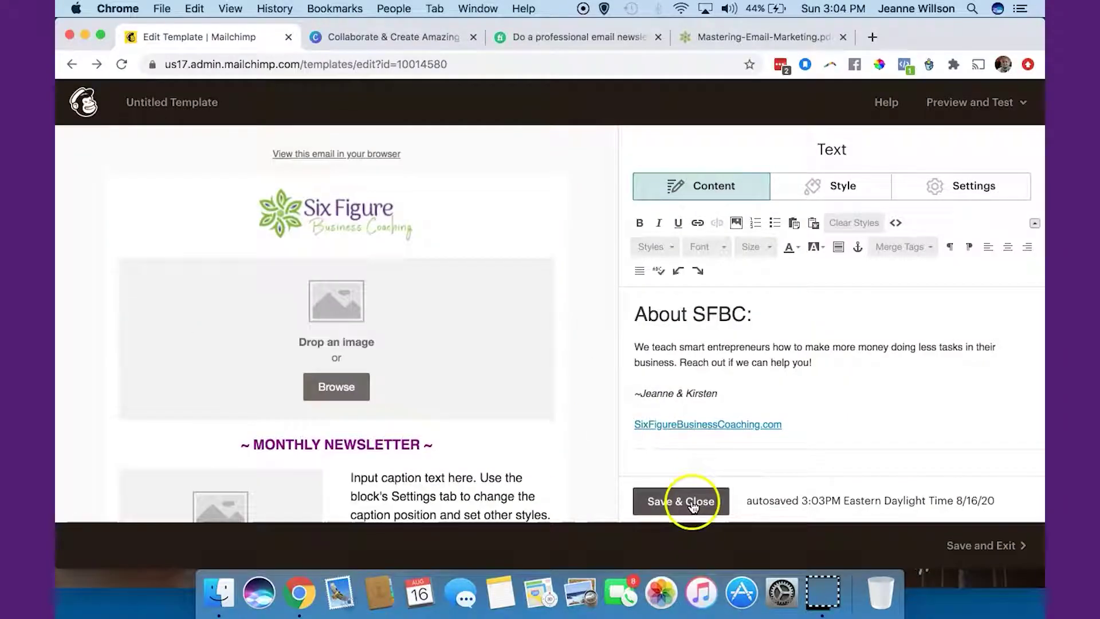
pyautogui.click(692, 502)
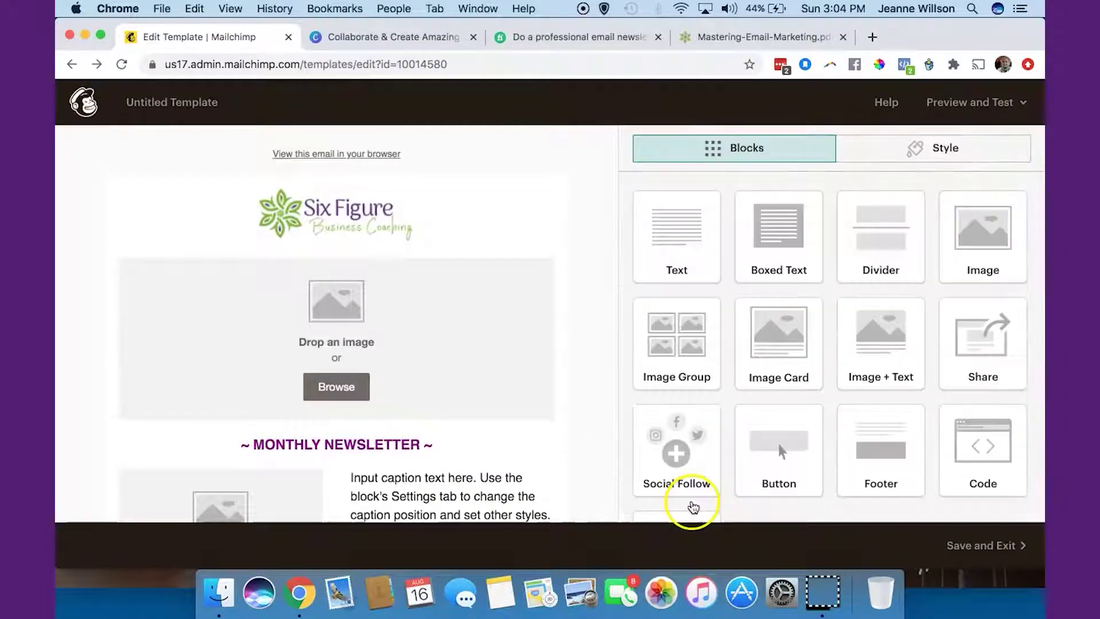
pyautogui.click(950, 107)
pyautogui.click(936, 144)
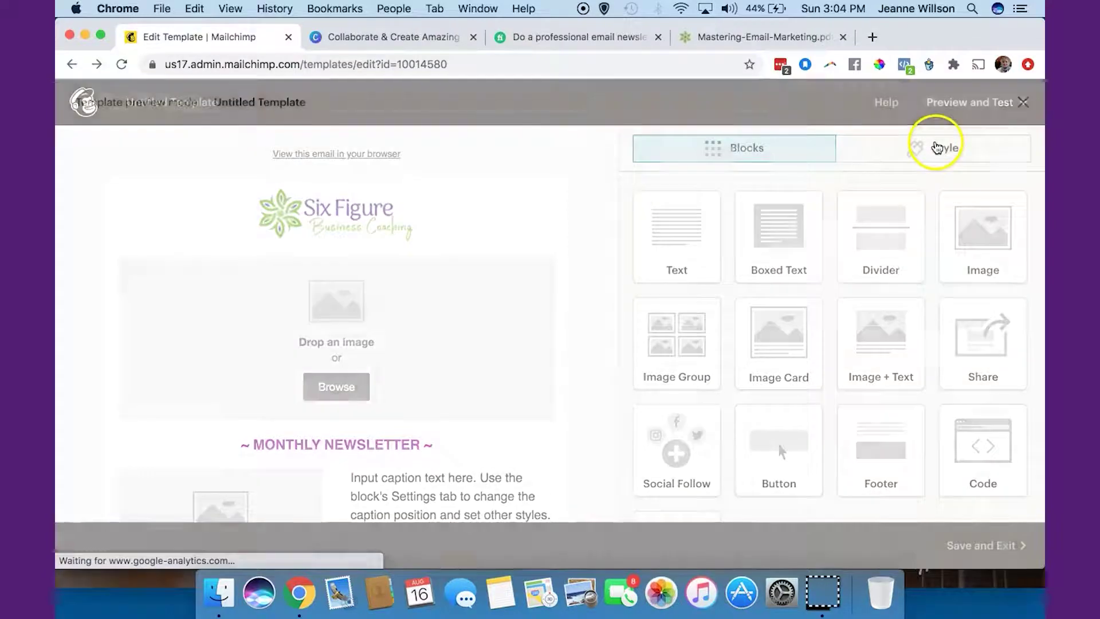
pyautogui.scroll(-10, 791, 321)
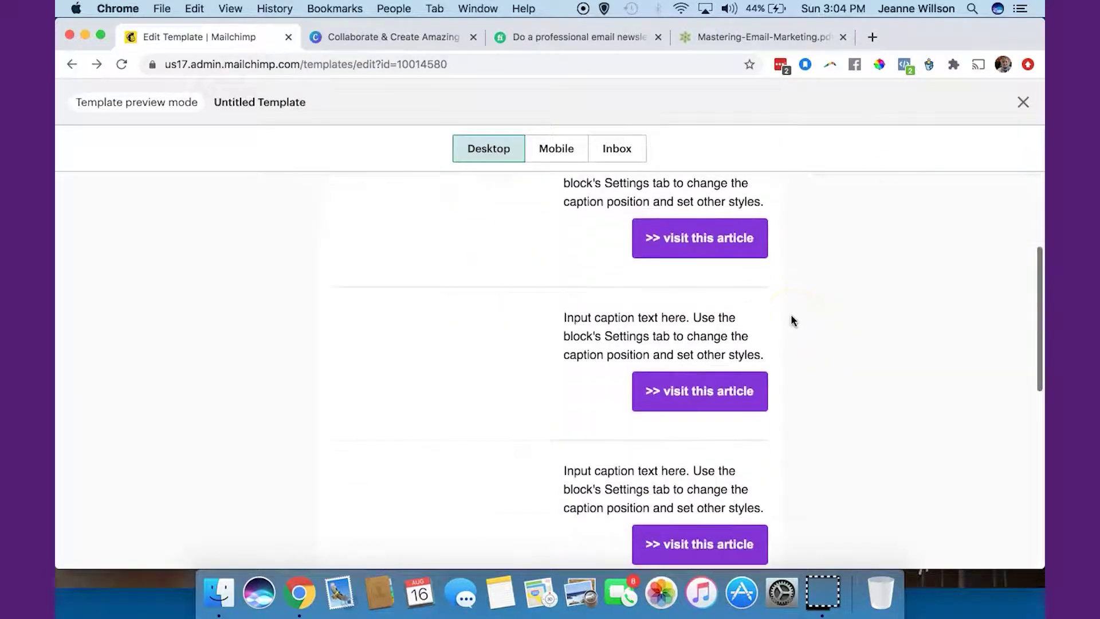
pyautogui.scroll(-2, 790, 320)
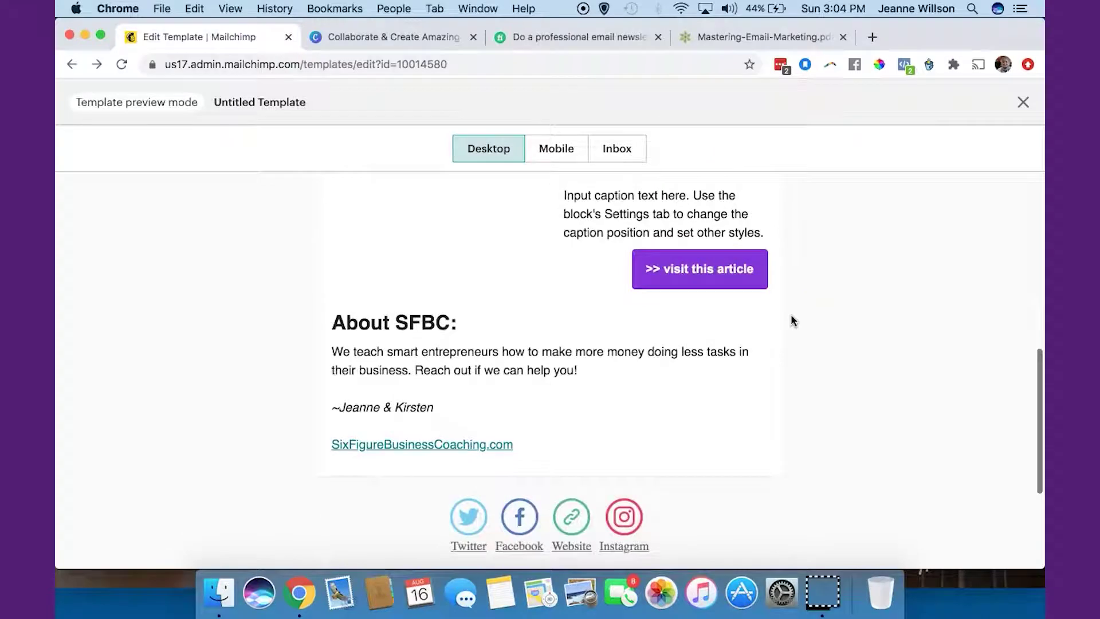
pyautogui.scroll(15, 791, 320)
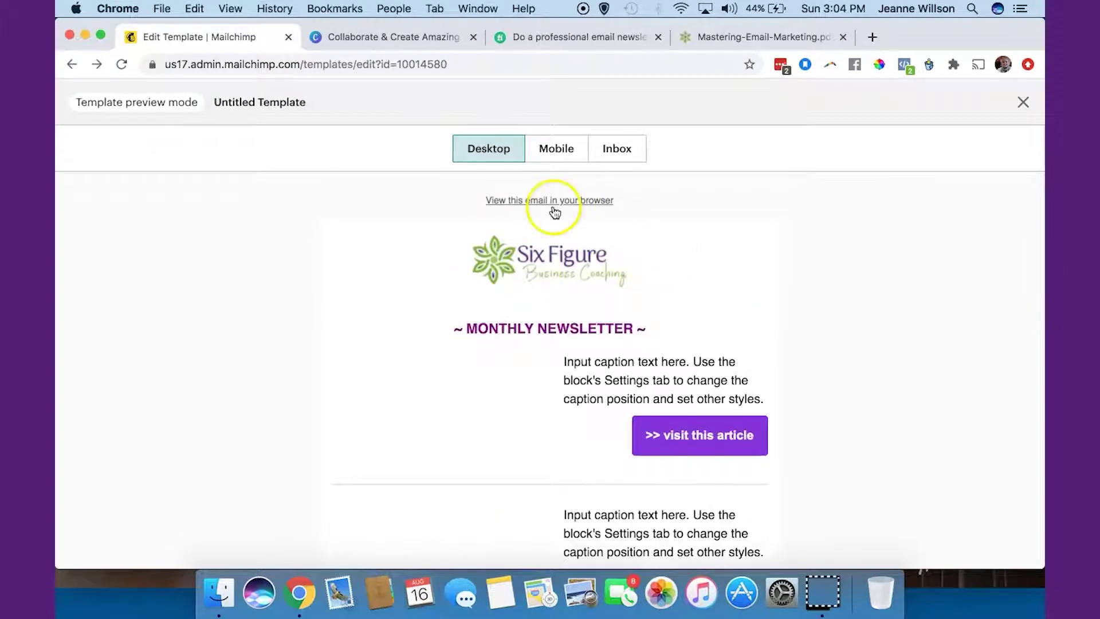
pyautogui.click(1038, 100)
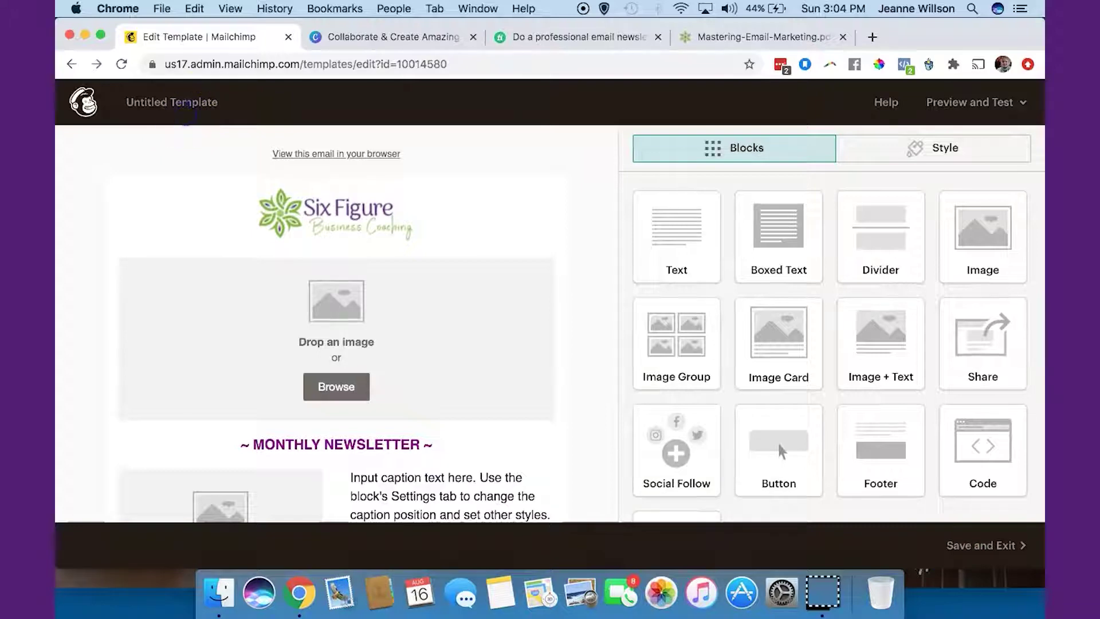
# Save and exit the template under the name "Monthly Newsletter Template"
pyautogui.click(990, 547)
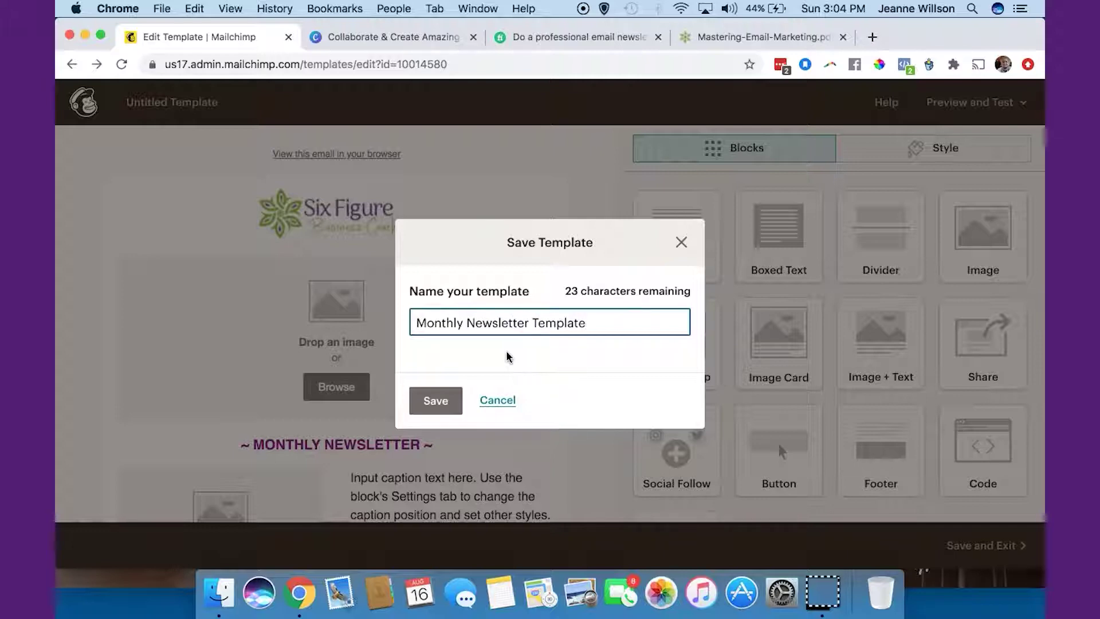
pyautogui.click(433, 408)
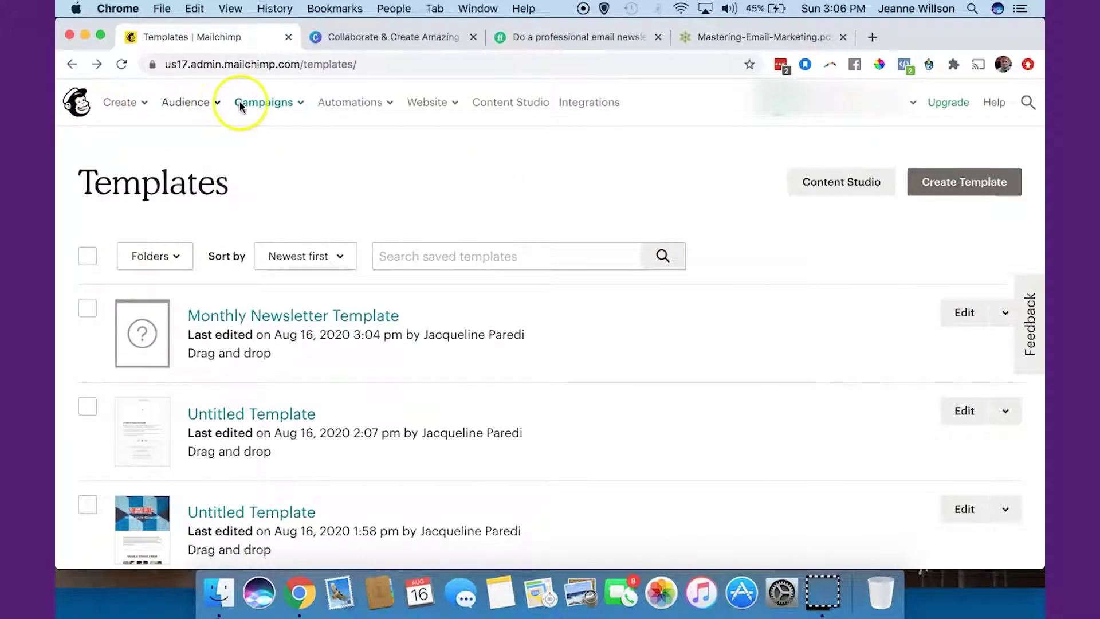
# Create a campaign from the Monthly Newsletter Template in the saved email templates
pyautogui.click(268, 108)
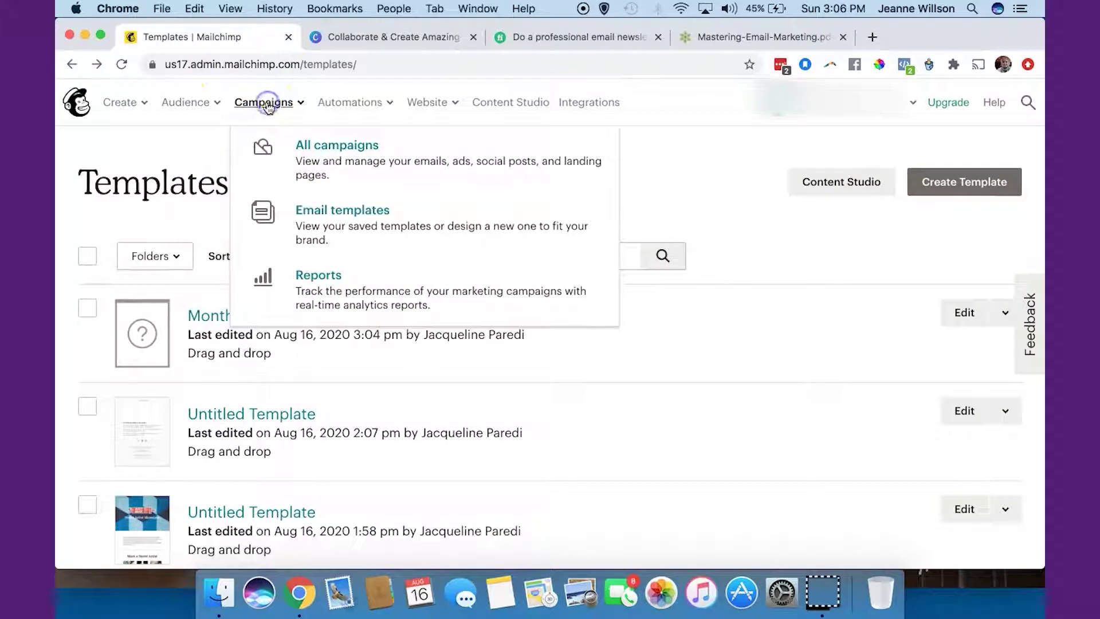
pyautogui.click(318, 213)
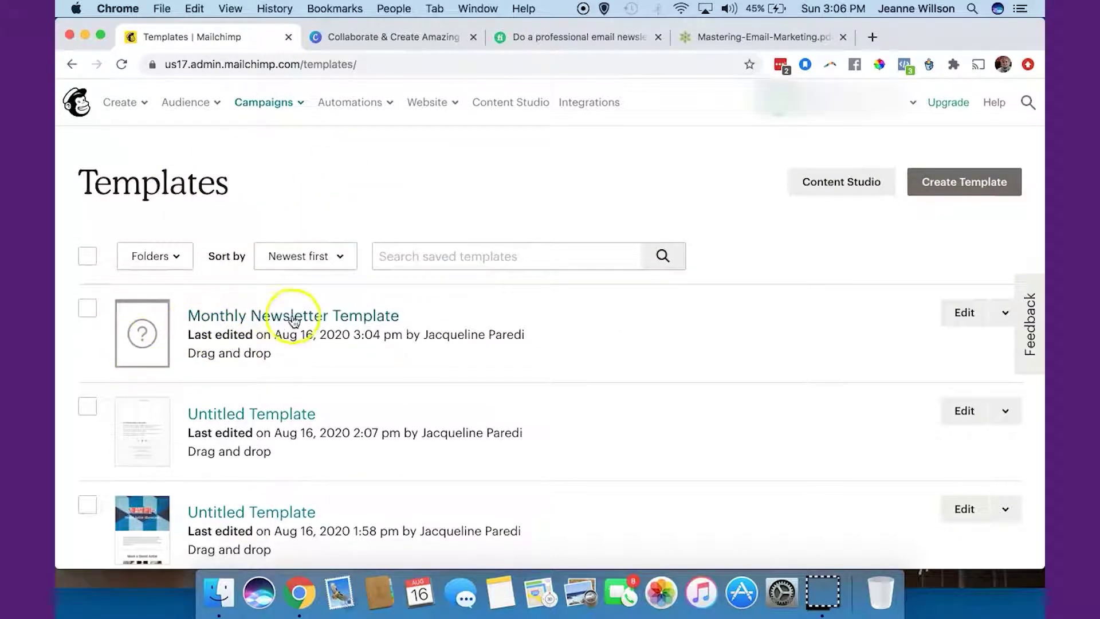
pyautogui.click(1007, 315)
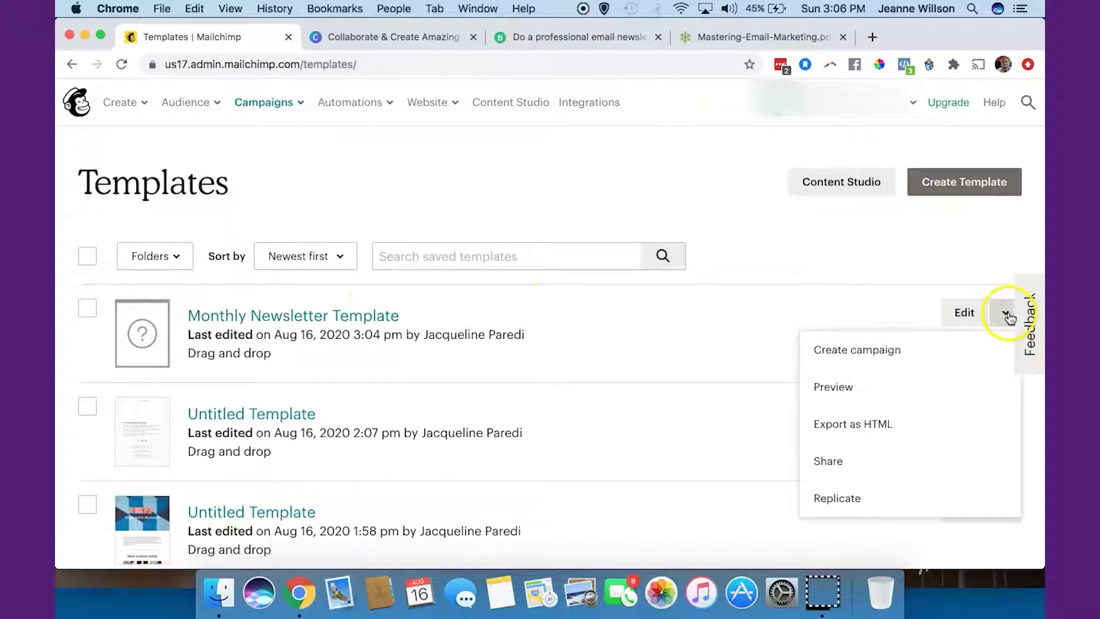
pyautogui.click(881, 350)
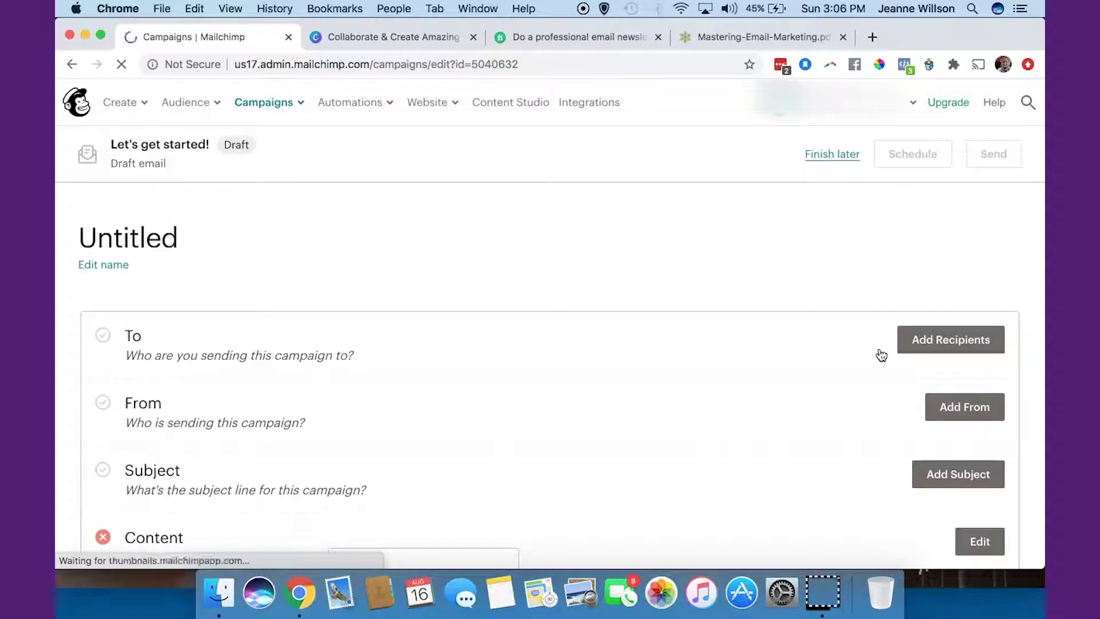
# Open the draft campaign's email content for editing
pyautogui.scroll(-5, 754, 421)
pyautogui.scroll(-3, 754, 422)
pyautogui.click(978, 246)
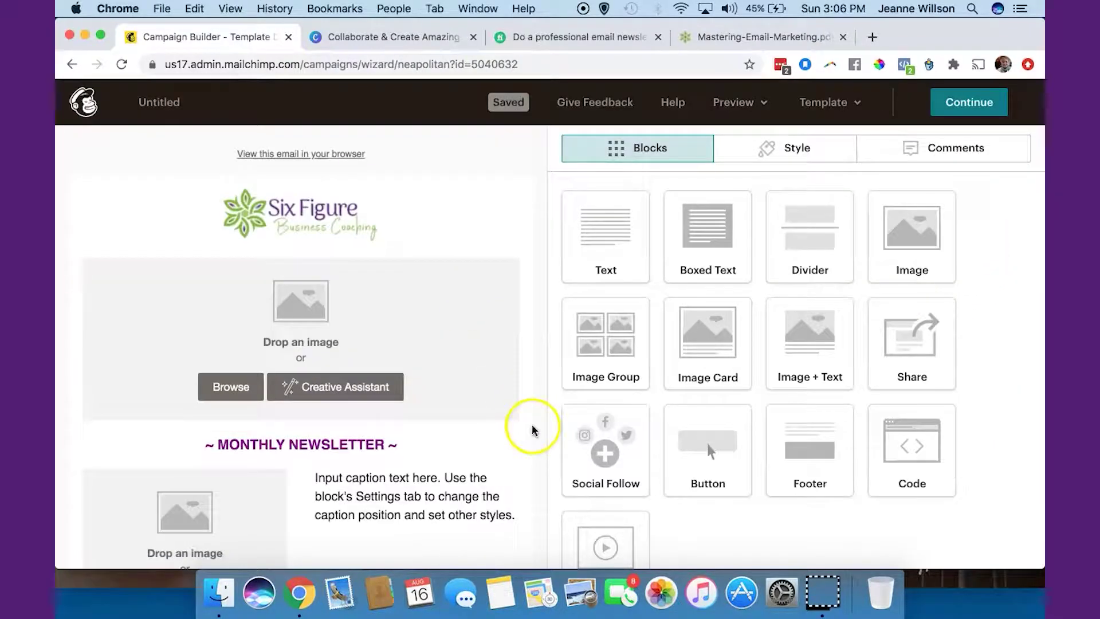
# Fill the hero image placeholder above the Monthly Newsletter title with the living-room photo from the stored files
pyautogui.scroll(-5, 452, 452)
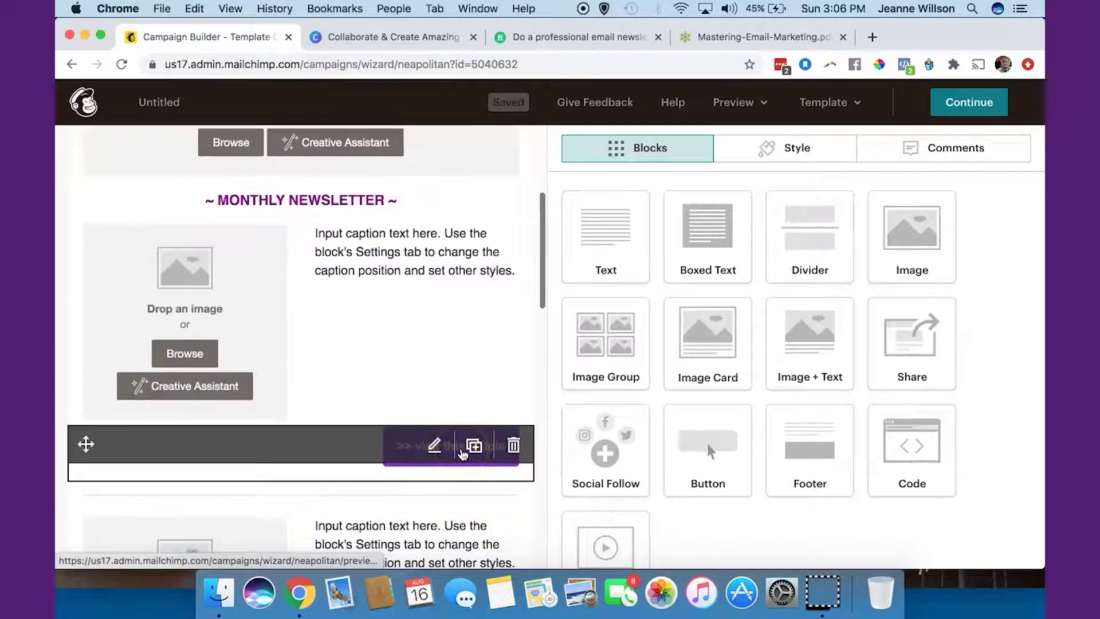
pyautogui.scroll(-3, 463, 454)
pyautogui.scroll(8, 462, 454)
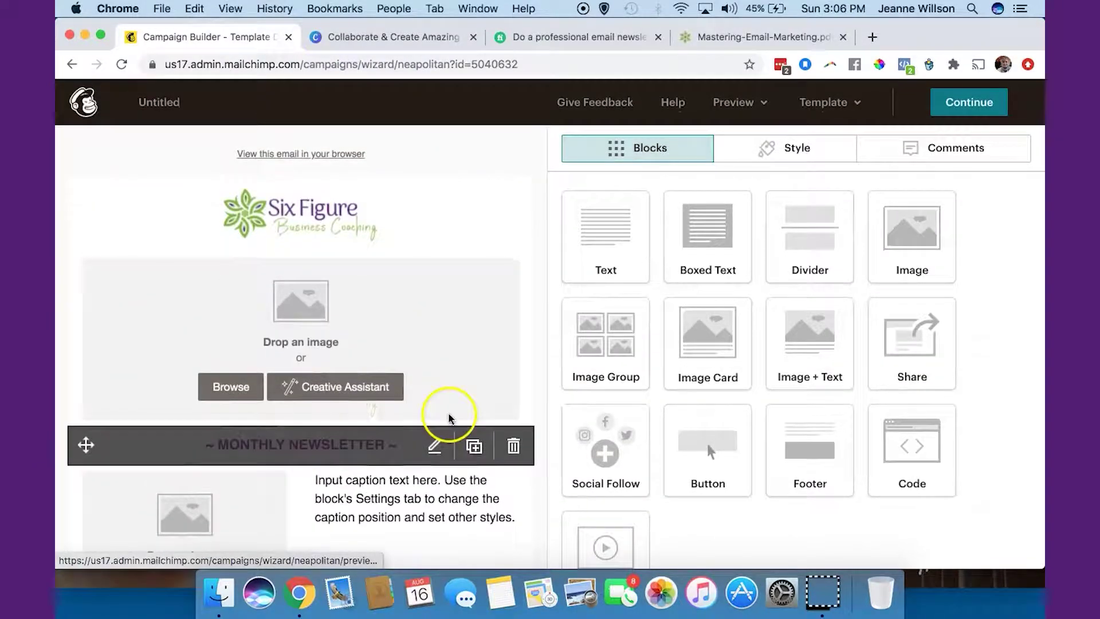
pyautogui.click(296, 326)
pyautogui.click(235, 387)
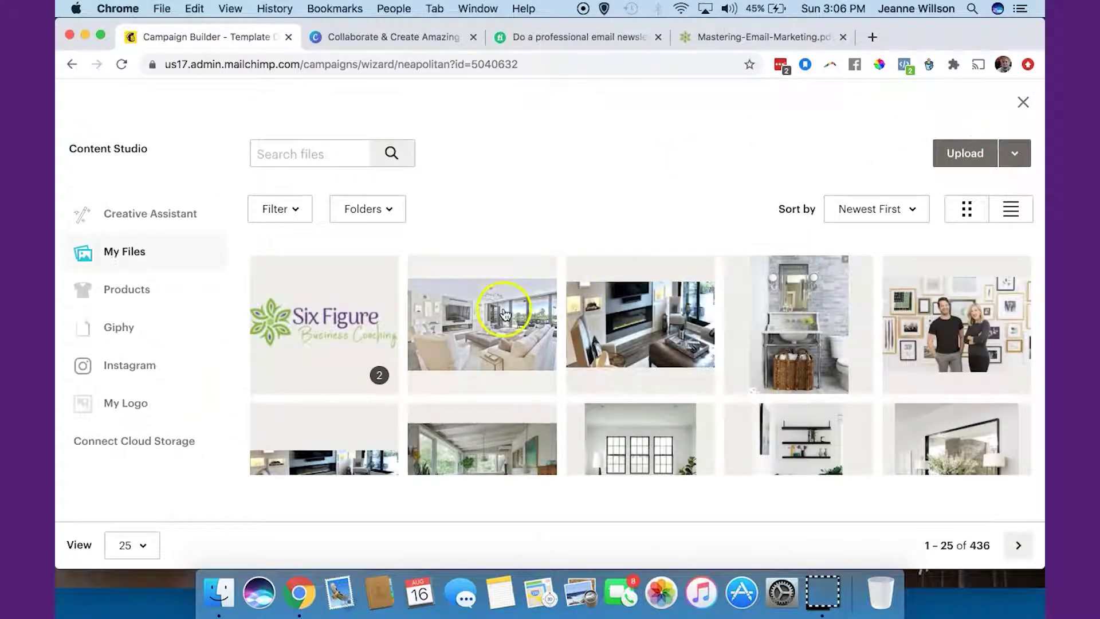
pyautogui.click(481, 326)
pyautogui.scroll(-1, 452, 425)
pyautogui.click(274, 382)
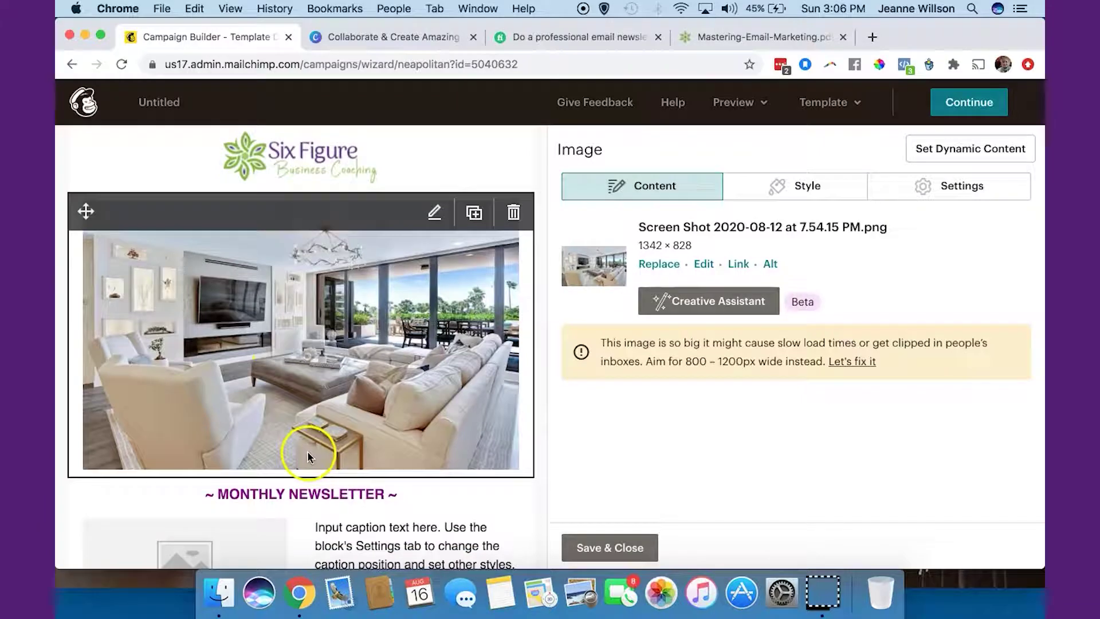
# Open the first article's Image + Text block below the Monthly Newsletter title and examine its image and caption settings
pyautogui.scroll(-5, 308, 456)
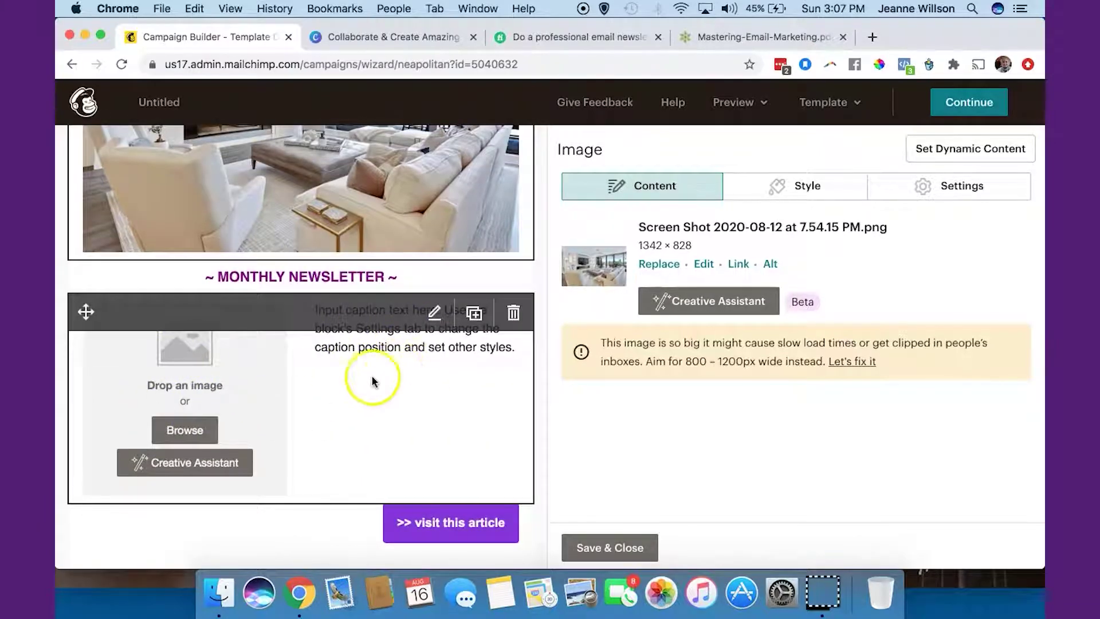
pyautogui.click(385, 346)
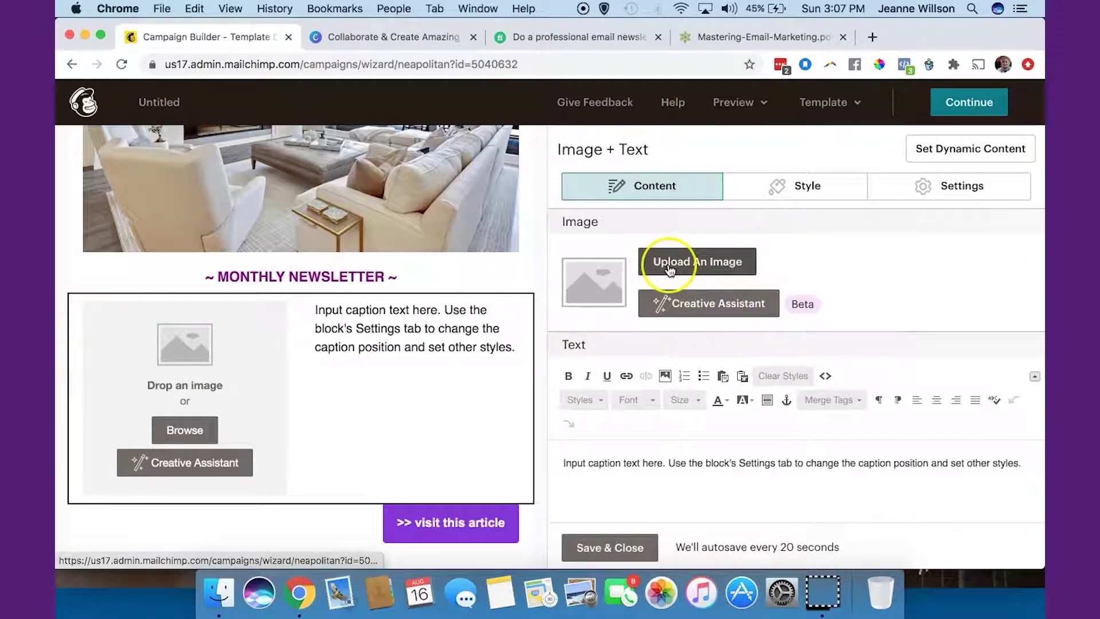
pyautogui.scroll(-2, 748, 437)
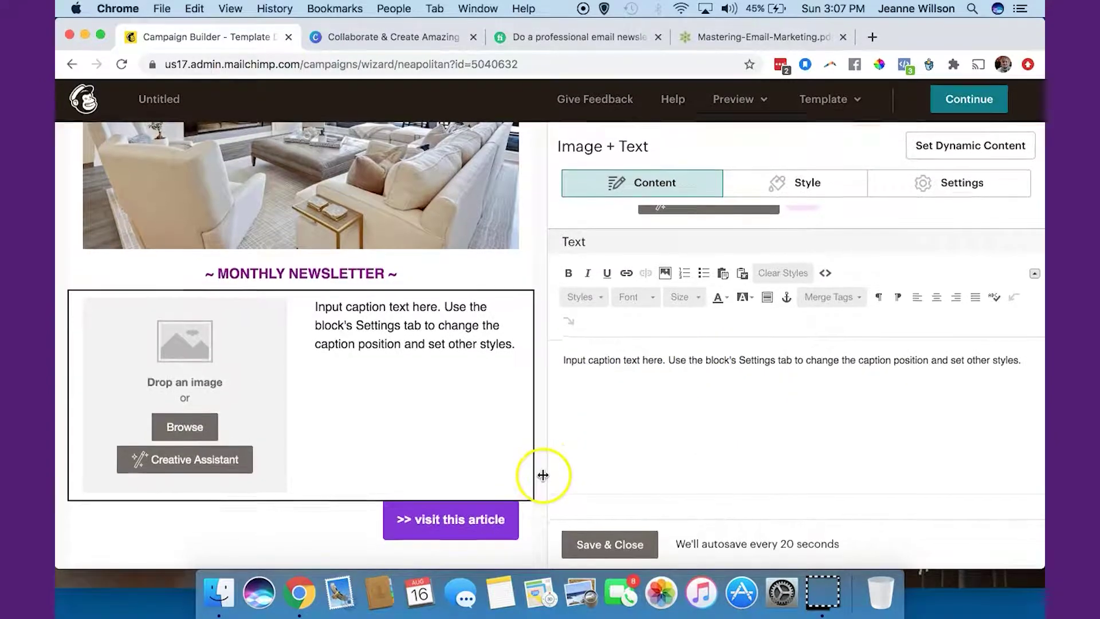
# Open the first article's ">> visit this article" button for editing and examine its web address setting and the remaining article placeholders
pyautogui.moveTo(474, 522)
pyautogui.click(451, 522)
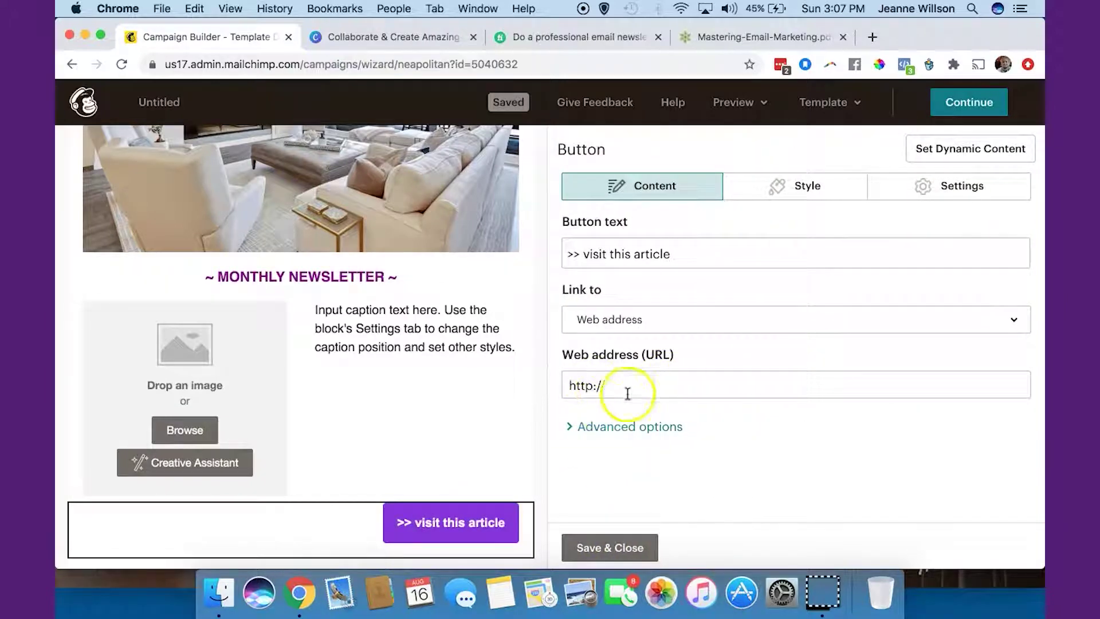
pyautogui.scroll(-6, 424, 404)
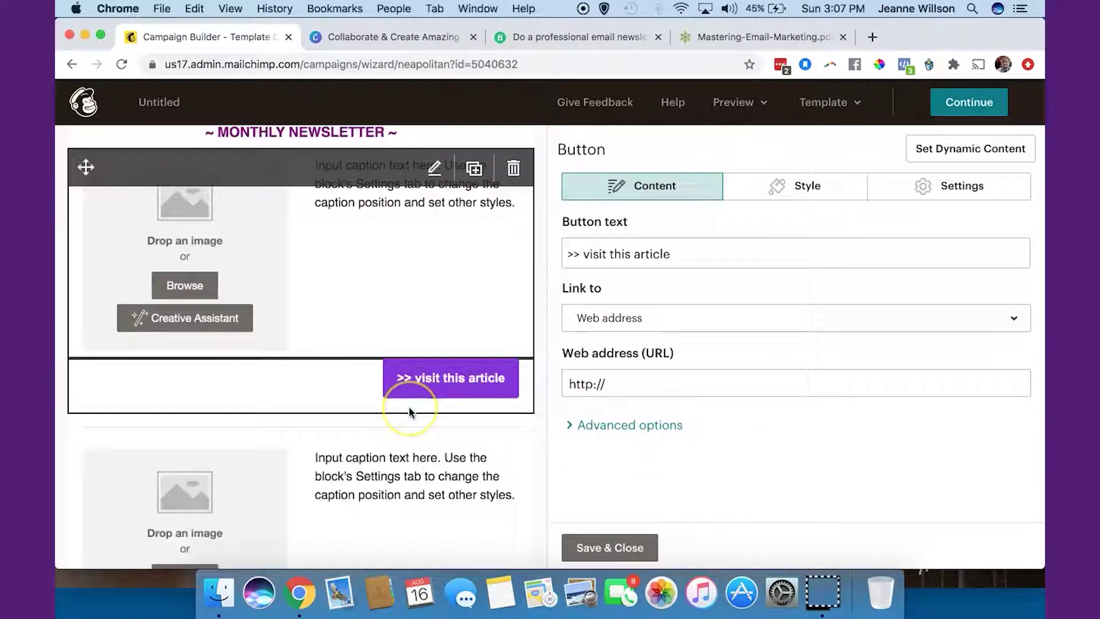
pyautogui.scroll(-9, 410, 413)
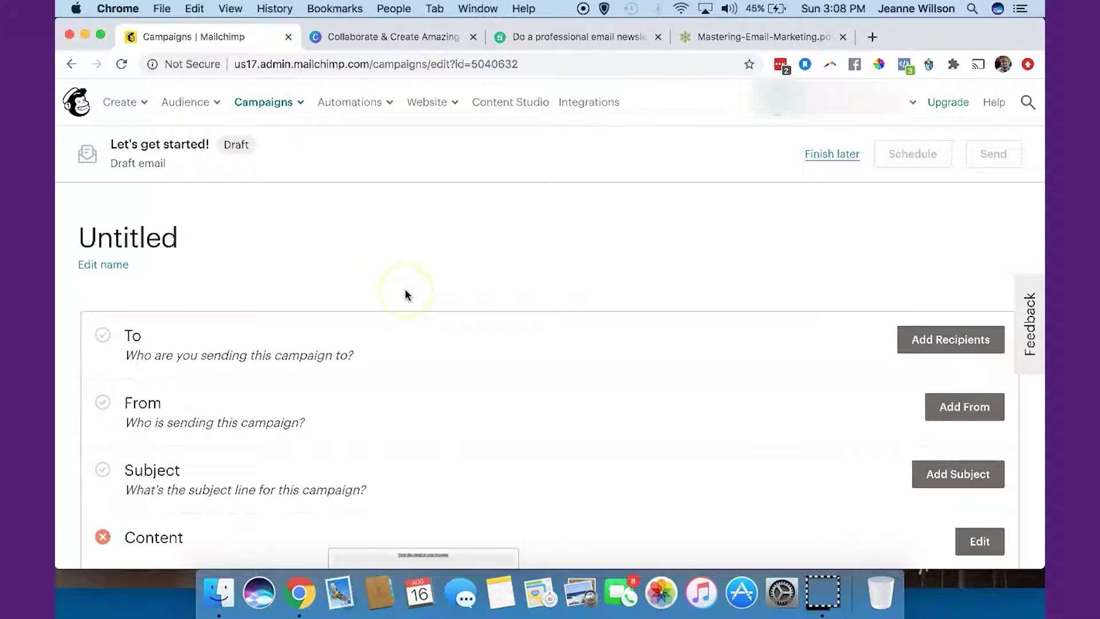
# Check the creation options for an email template, and open the list of saved email templates
pyautogui.click(127, 103)
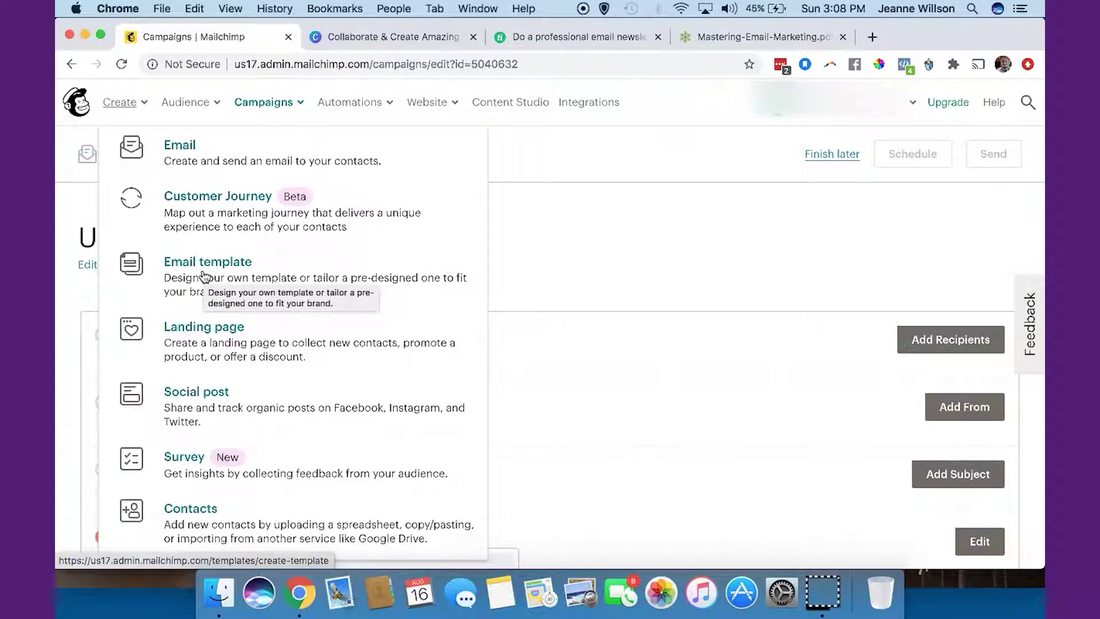
pyautogui.click(624, 277)
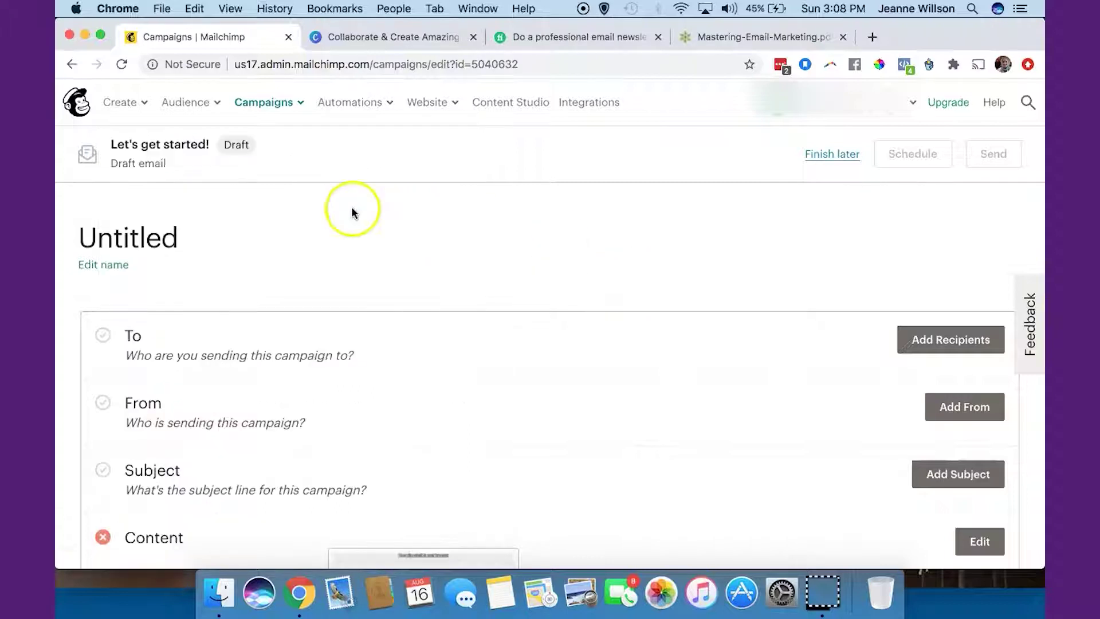
pyautogui.click(270, 115)
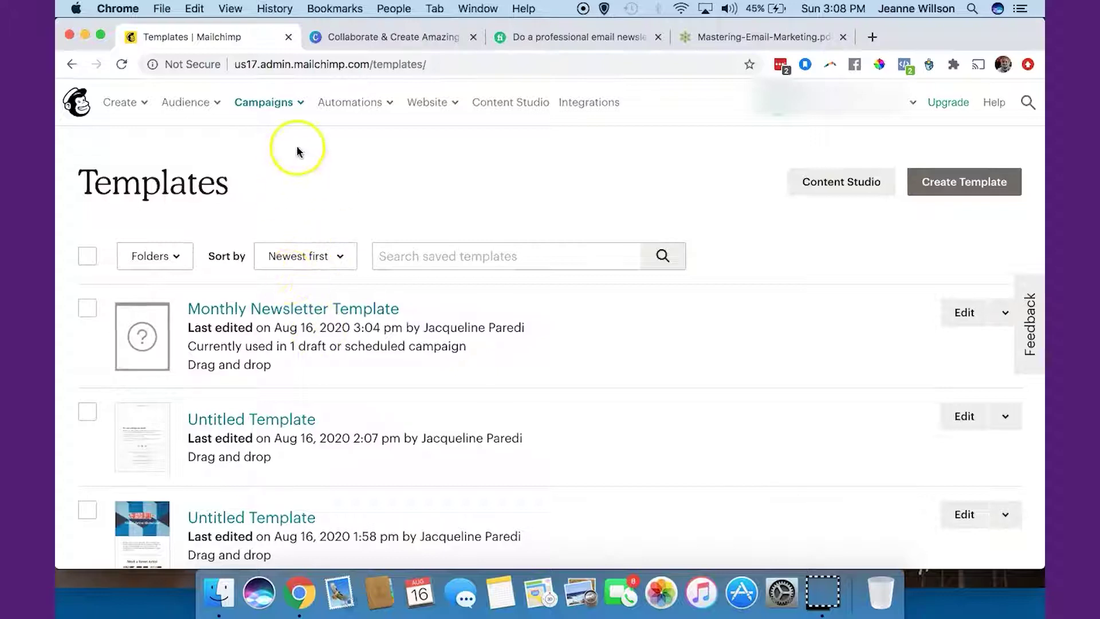
pyautogui.click(285, 109)
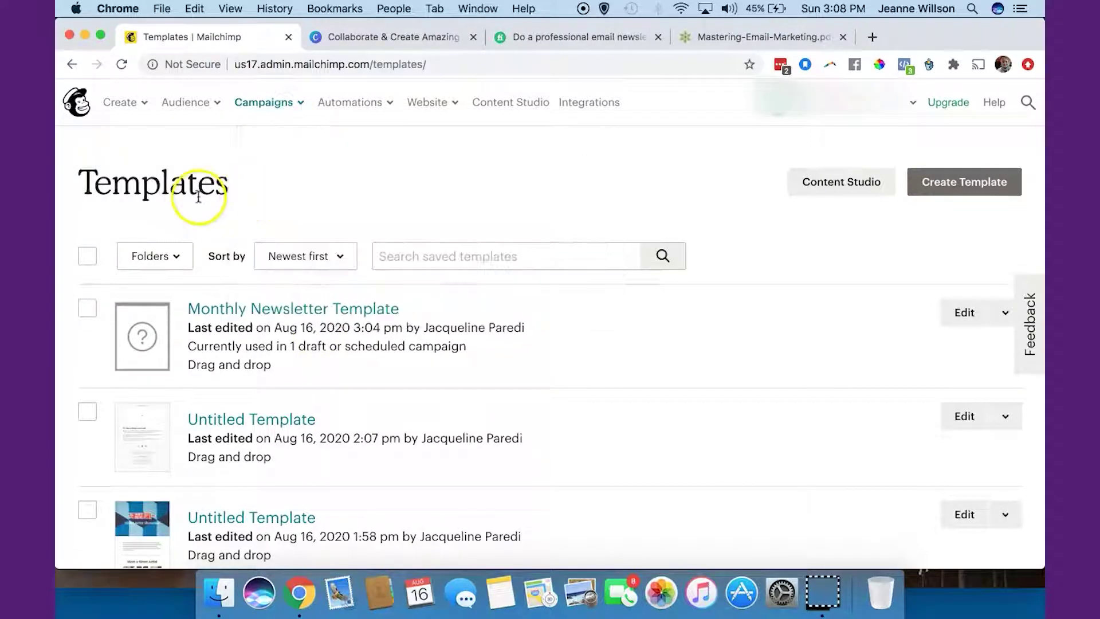
# Open the Monthly Newsletter Template for editing, review its full layout, and save and exit it
pyautogui.click(306, 314)
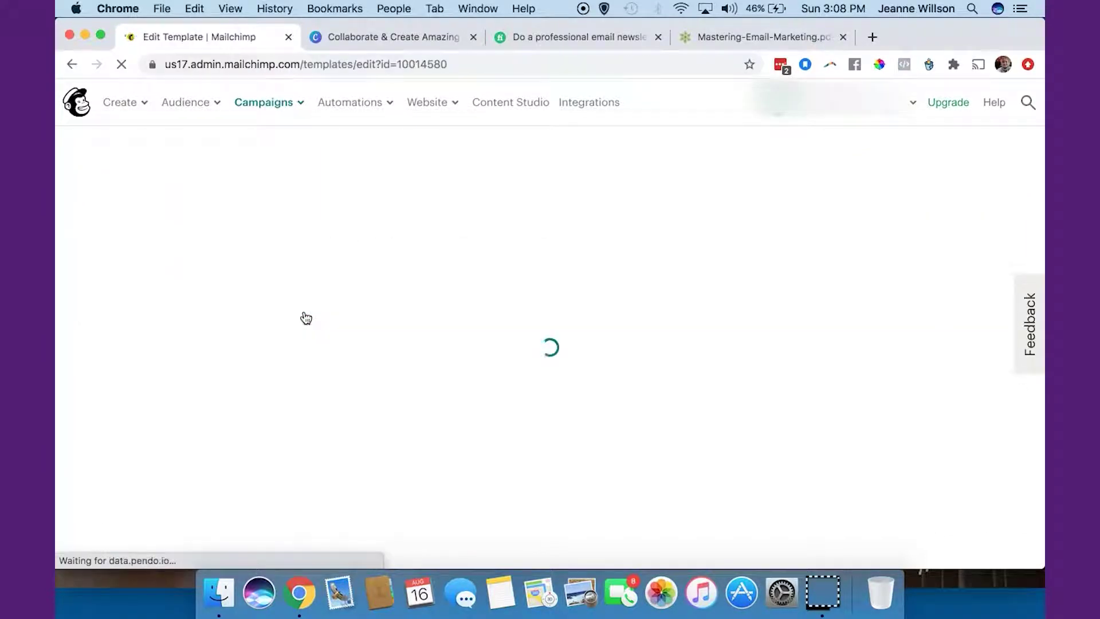
pyautogui.scroll(-2, 552, 444)
pyautogui.scroll(-10, 551, 444)
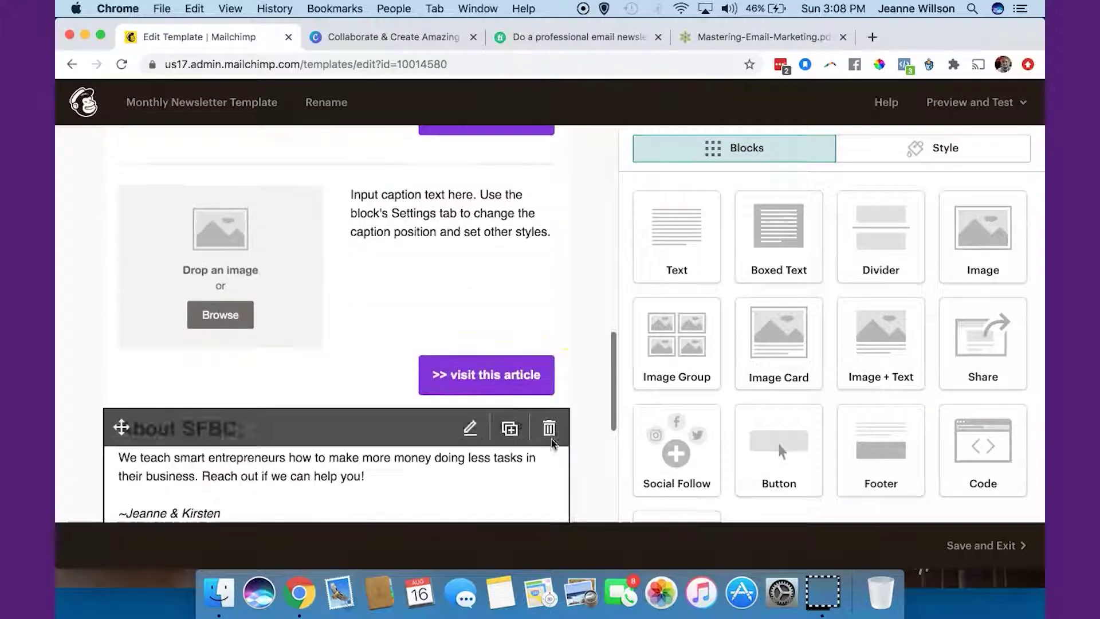
pyautogui.scroll(15, 507, 336)
pyautogui.click(972, 549)
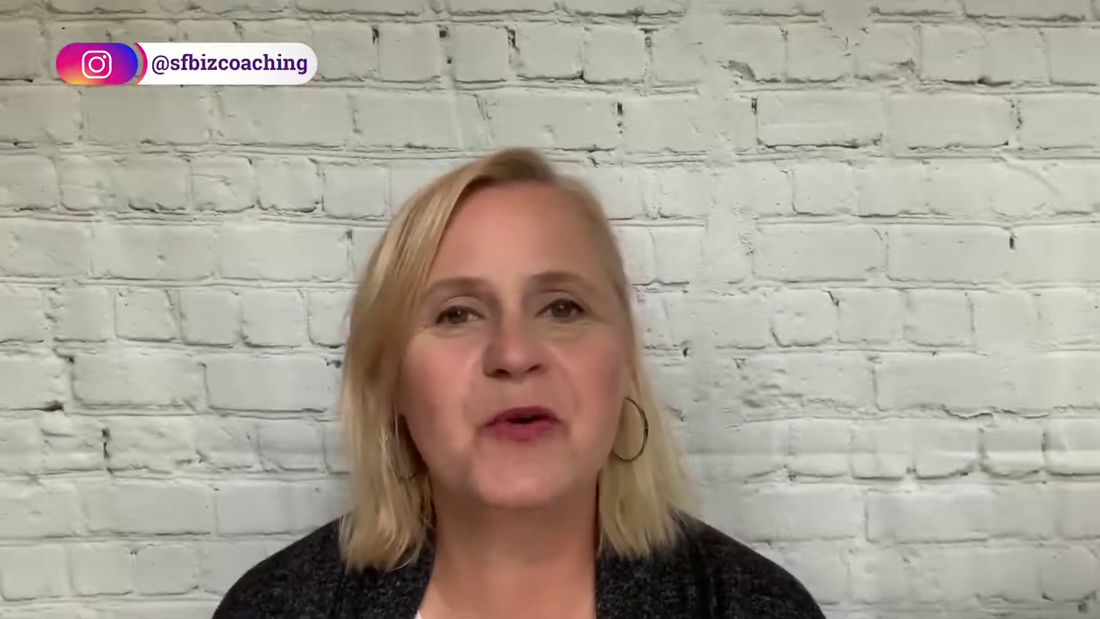